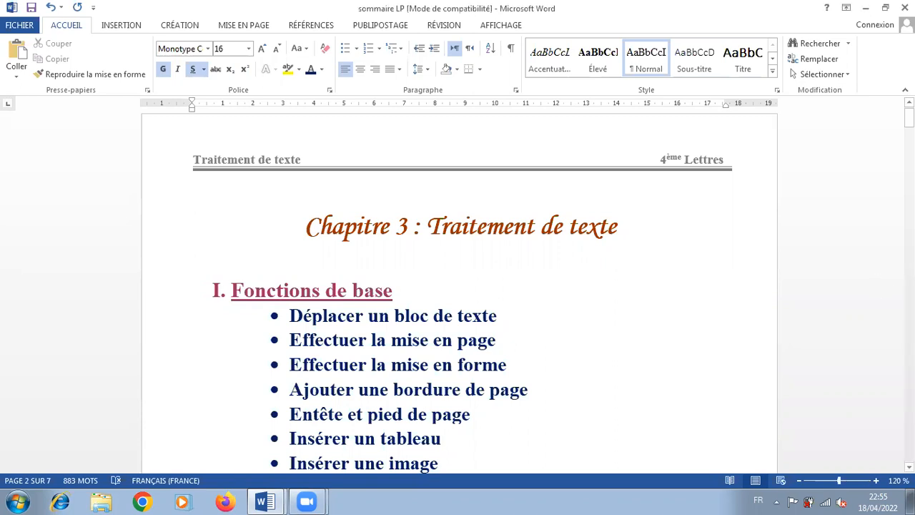
Copy the boxed sample text of Activité1, from "Editeur ou tt ?" through "l'incontournable Word ."
{"action": "left_click_drag", "start_coordinate": [909, 118], "coordinate": [909, 173]}
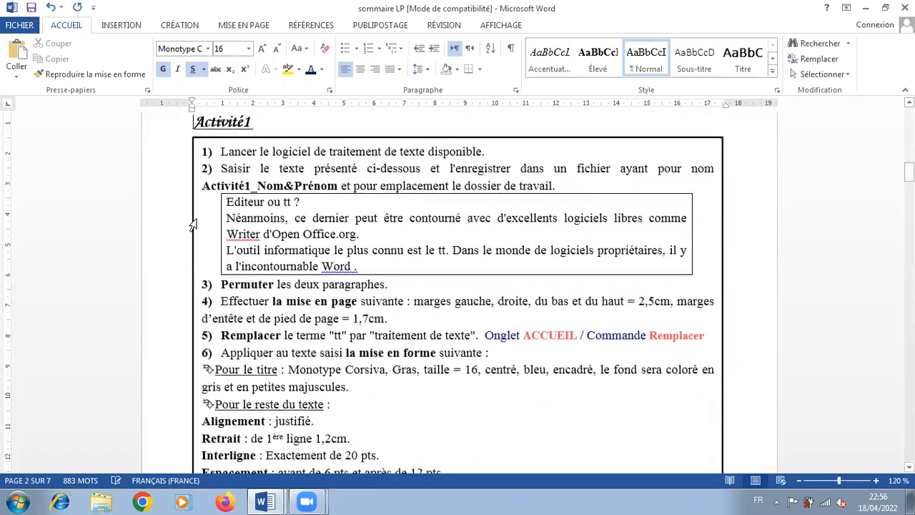
{"action": "left_click_drag", "start_coordinate": [227, 201], "coordinate": [371, 268]}
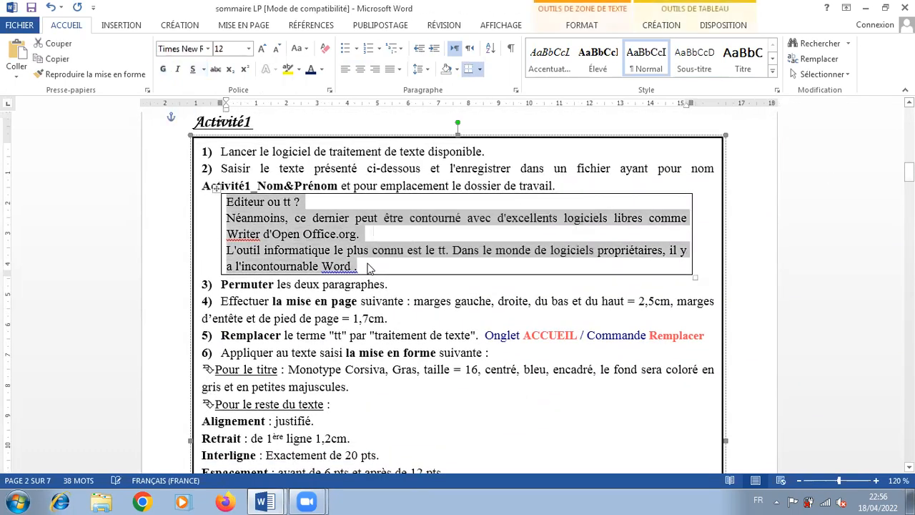
{"action": "right_click", "coordinate": [266, 224]}
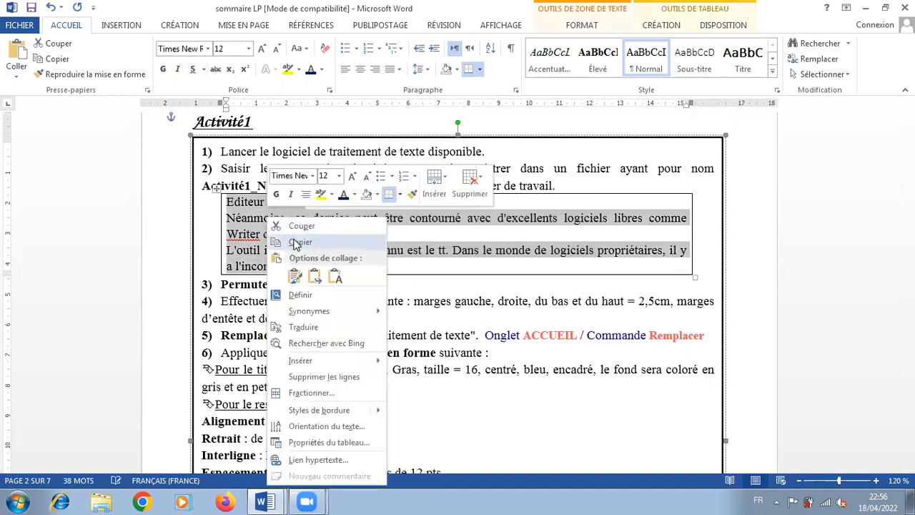
{"action": "left_click", "coordinate": [296, 244]}
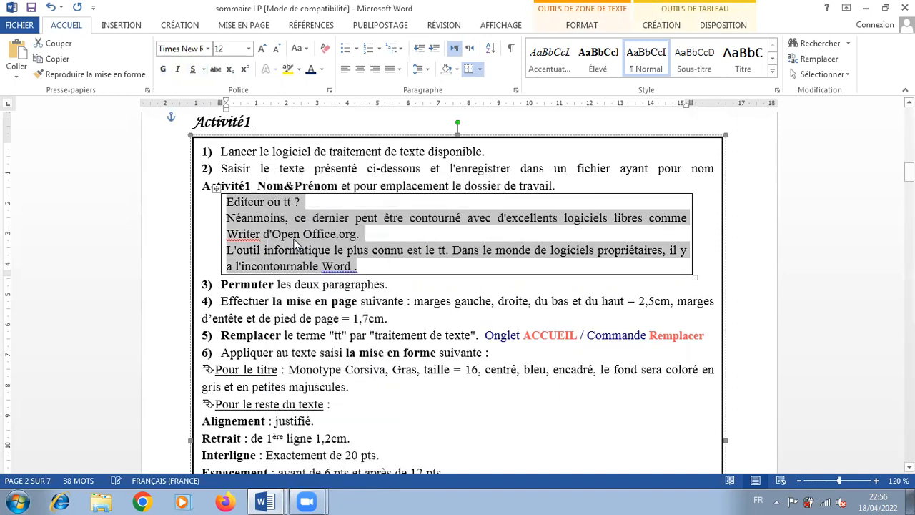
Paste the copied text into the blank Document1 using the first paste option
{"action": "left_click", "coordinate": [268, 500]}
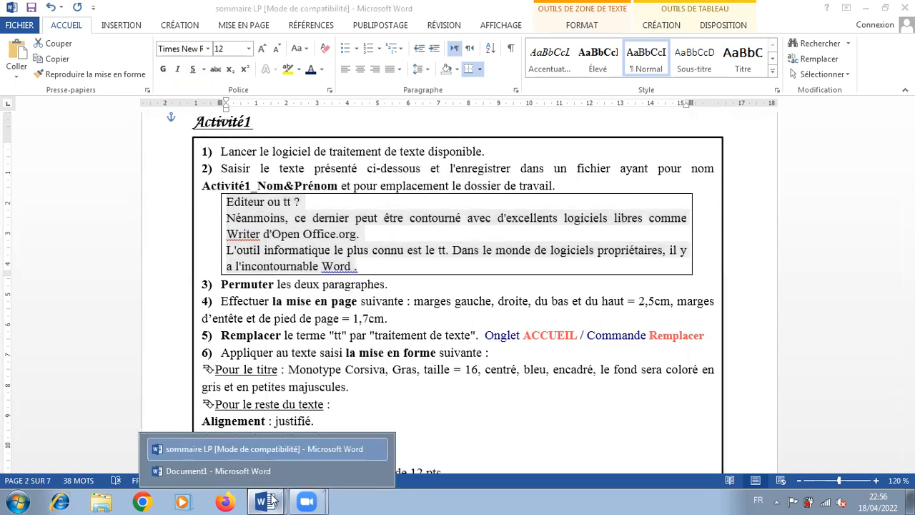
{"action": "left_click", "coordinate": [223, 469]}
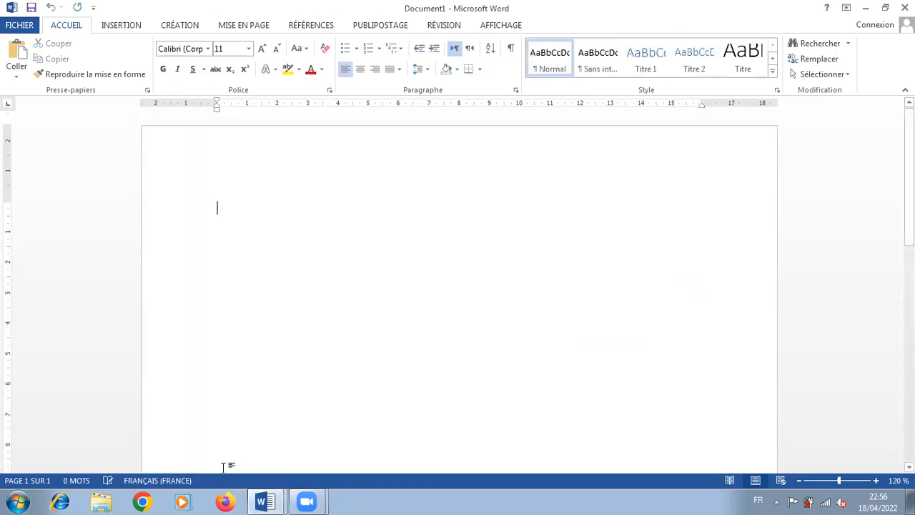
{"action": "right_click", "coordinate": [216, 203]}
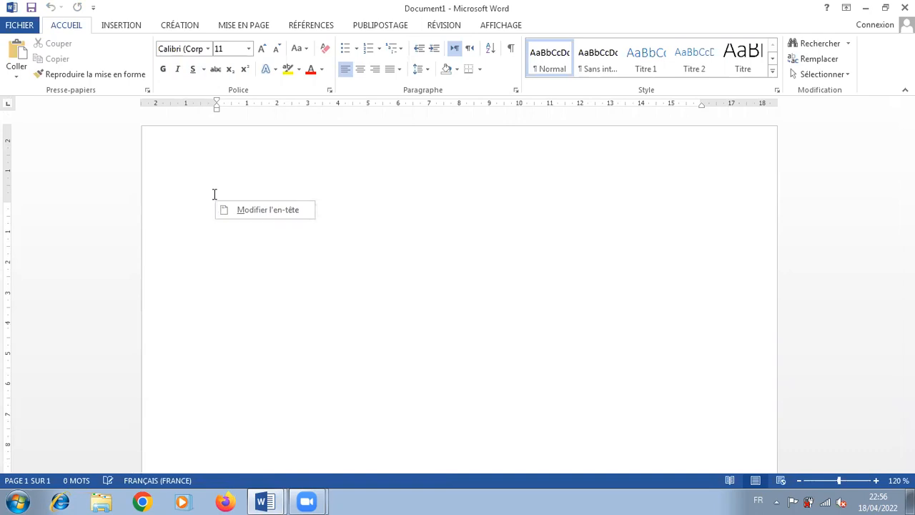
{"action": "left_click", "coordinate": [223, 198]}
{"action": "right_click", "coordinate": [224, 203]}
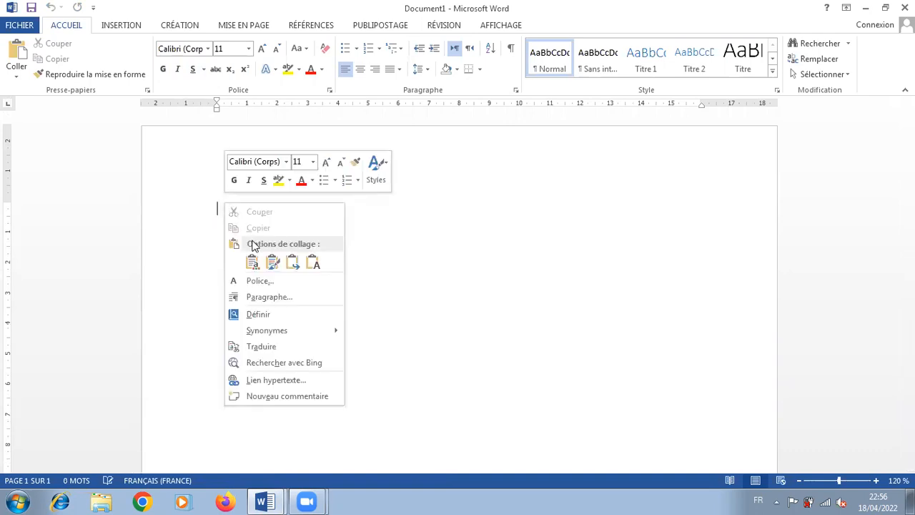
{"action": "left_click", "coordinate": [253, 264]}
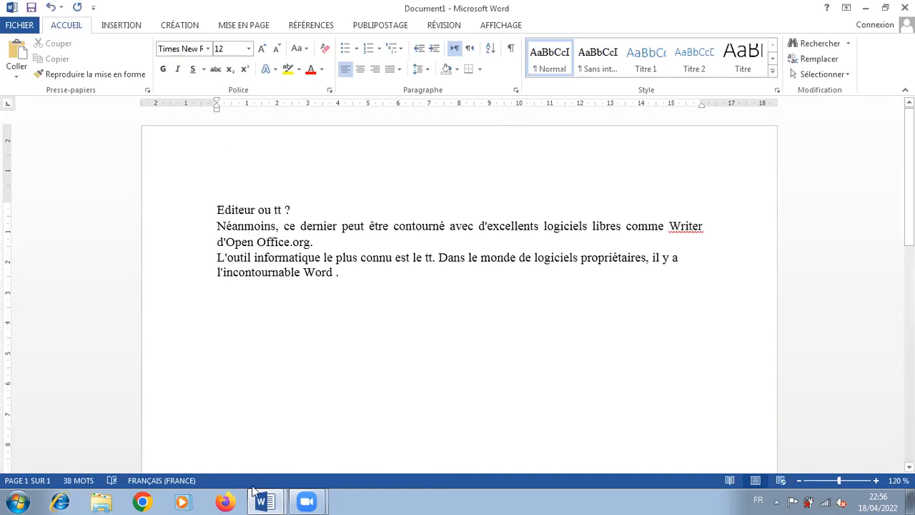
Swap the two paragraphs in Document1 by moving the "L'outil informatique" paragraph before the "Néanmoins" paragraph
{"action": "mouse_move", "coordinate": [265, 500]}
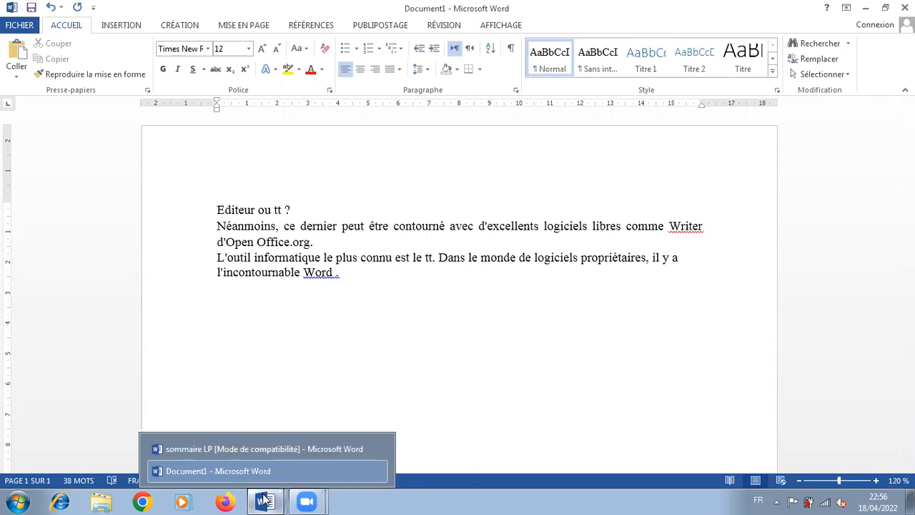
{"action": "left_click", "coordinate": [234, 448]}
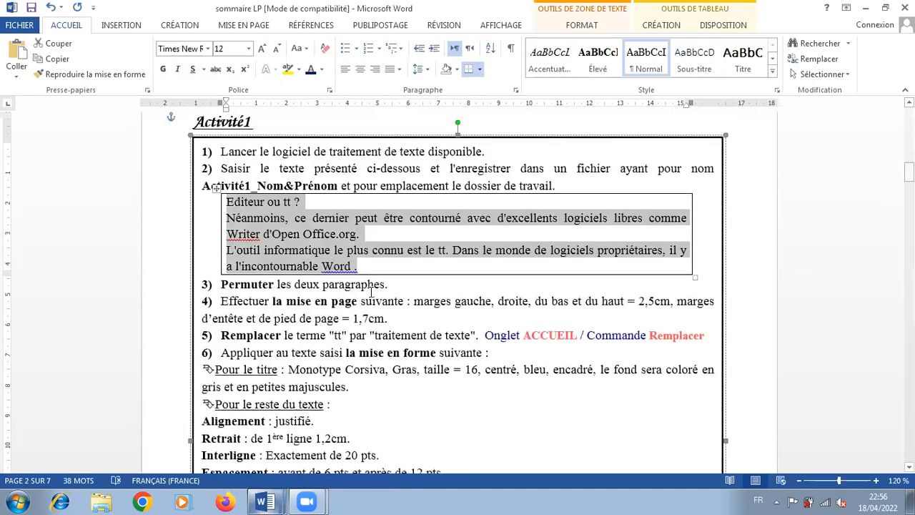
{"action": "mouse_move", "coordinate": [264, 500]}
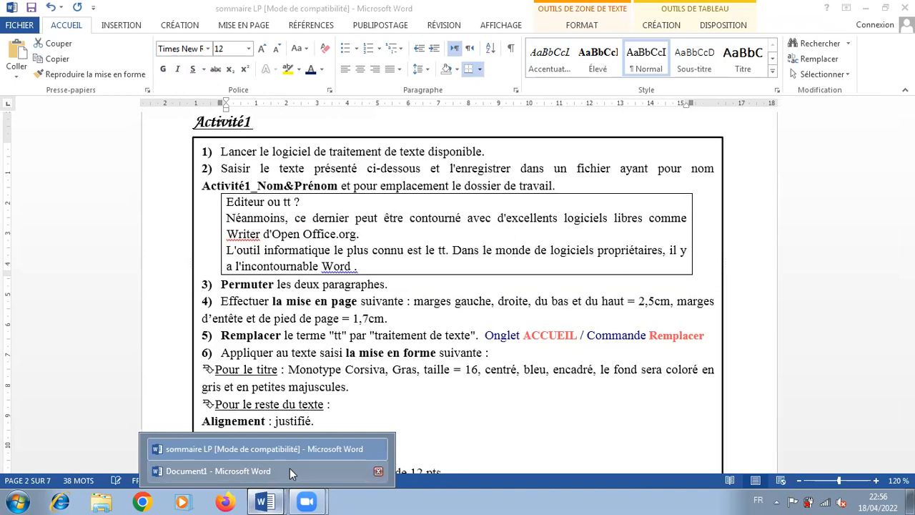
{"action": "left_click", "coordinate": [289, 468]}
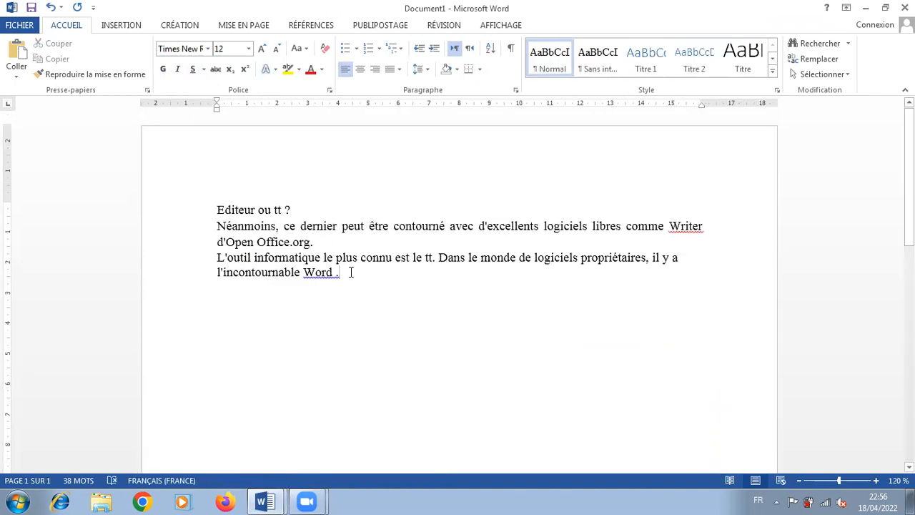
{"action": "left_click_drag", "start_coordinate": [343, 272], "coordinate": [208, 254]}
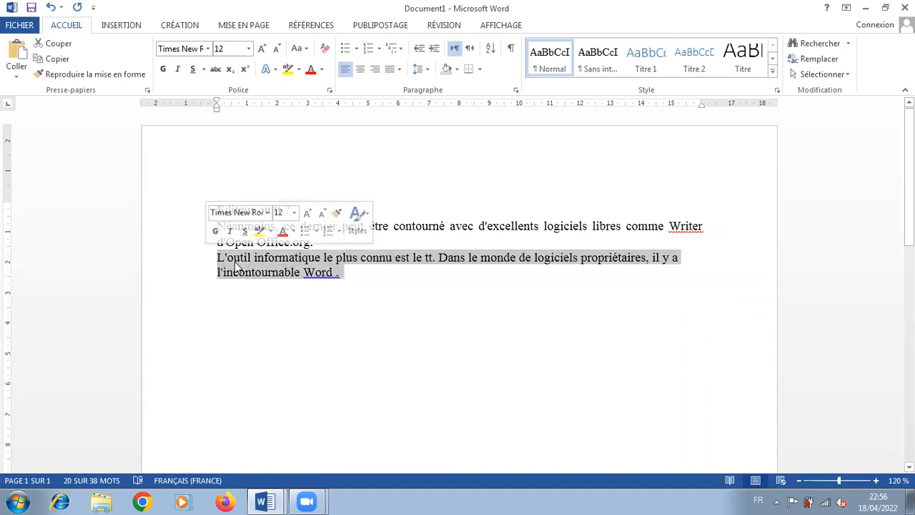
{"action": "right_click", "coordinate": [236, 266]}
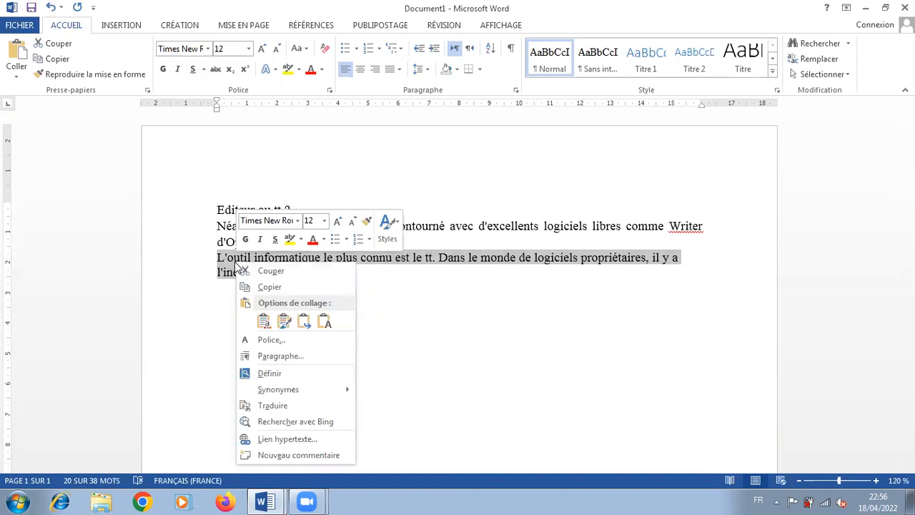
{"action": "left_click", "coordinate": [283, 271]}
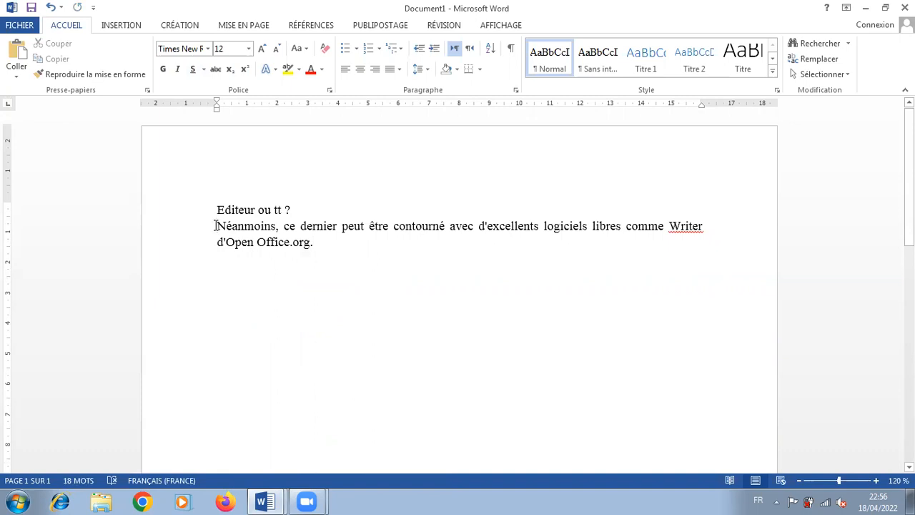
{"action": "right_click", "coordinate": [215, 225]}
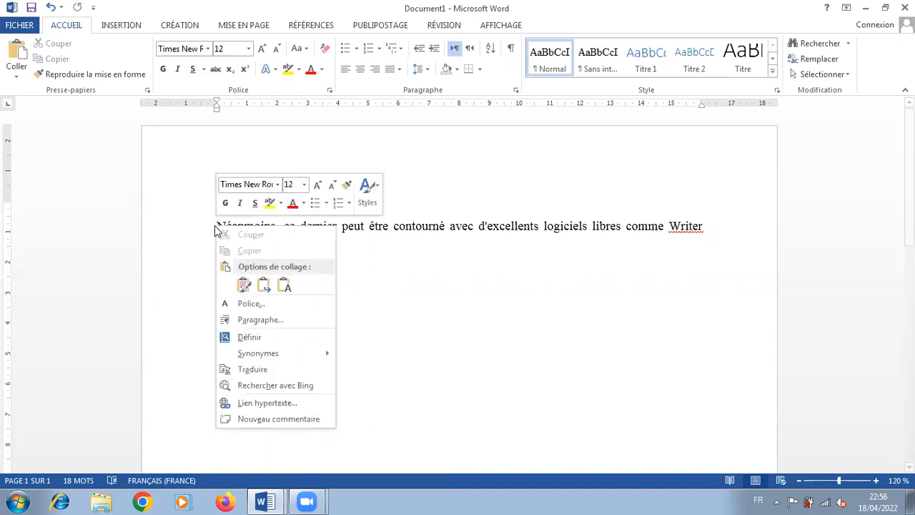
{"action": "left_click", "coordinate": [243, 286]}
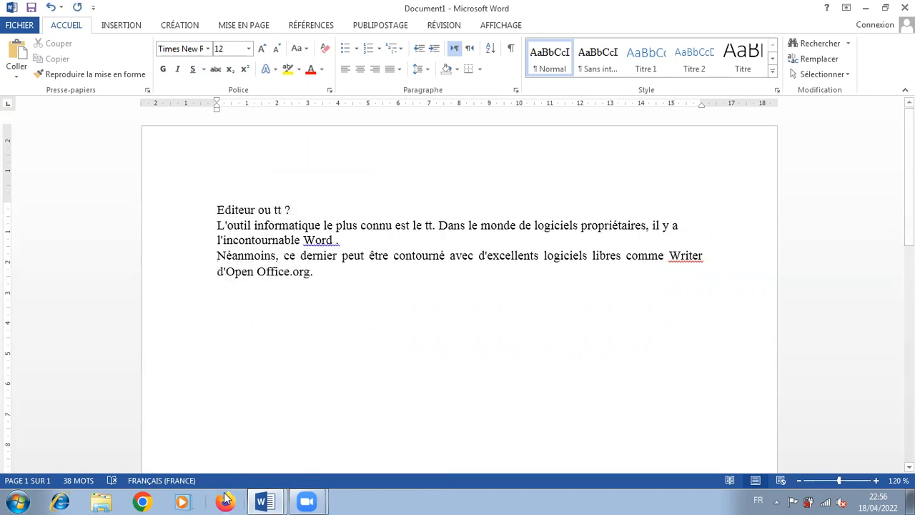
Consult and highlight instruction 4 on page layout in the sommaire LP document, and return to Document1
{"action": "mouse_move", "coordinate": [264, 501]}
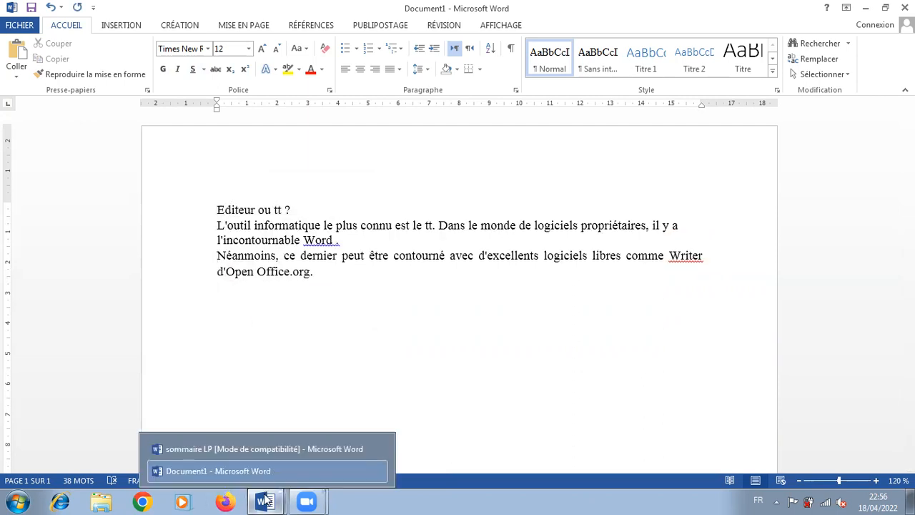
{"action": "left_click", "coordinate": [276, 448]}
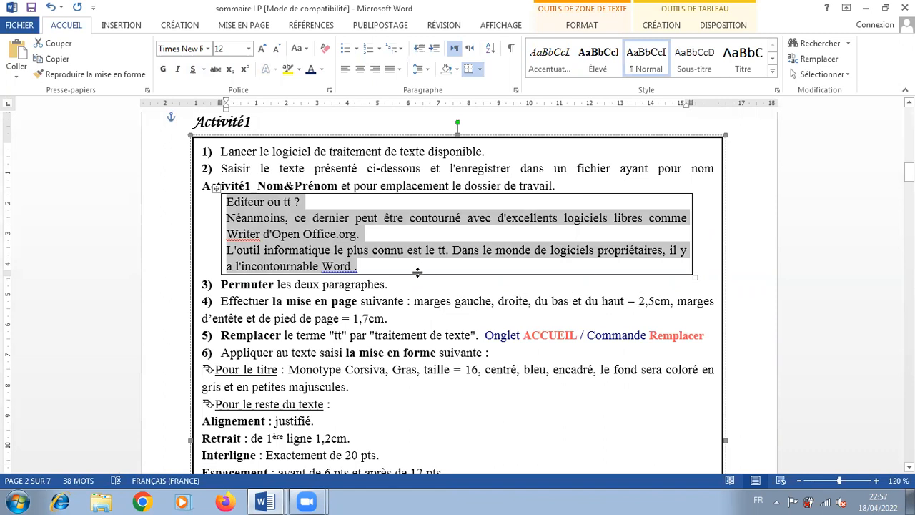
{"action": "left_click_drag", "start_coordinate": [390, 320], "coordinate": [219, 301]}
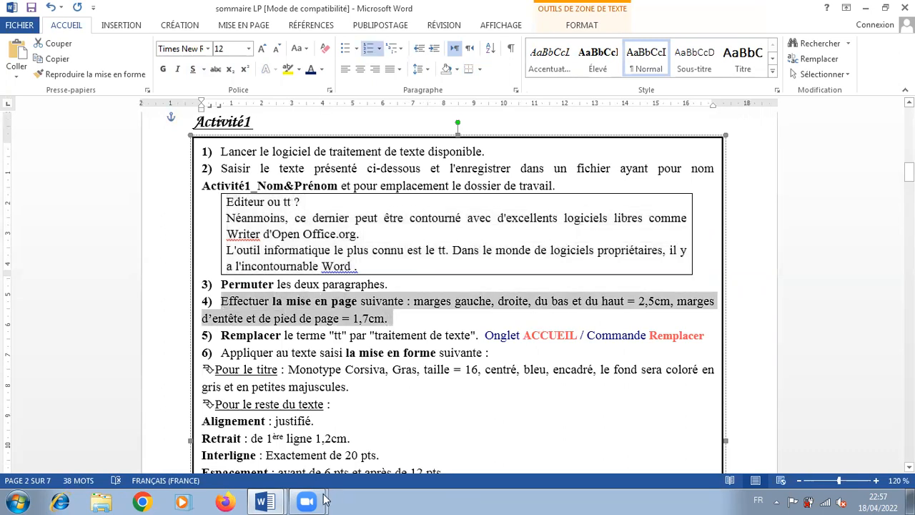
{"action": "left_click", "coordinate": [264, 502]}
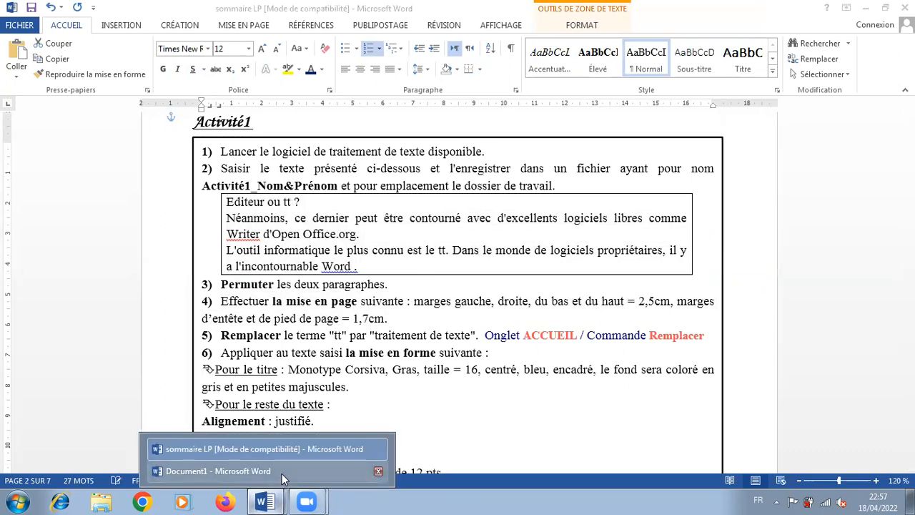
{"action": "left_click", "coordinate": [281, 473]}
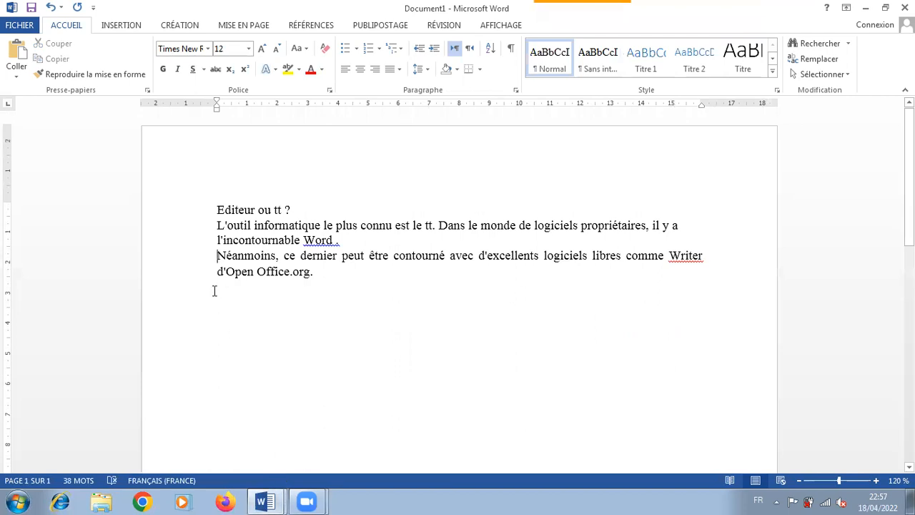
Set the header and footer distances from the page edge to 1,7 cm for the whole document
{"action": "left_click", "coordinate": [238, 26]}
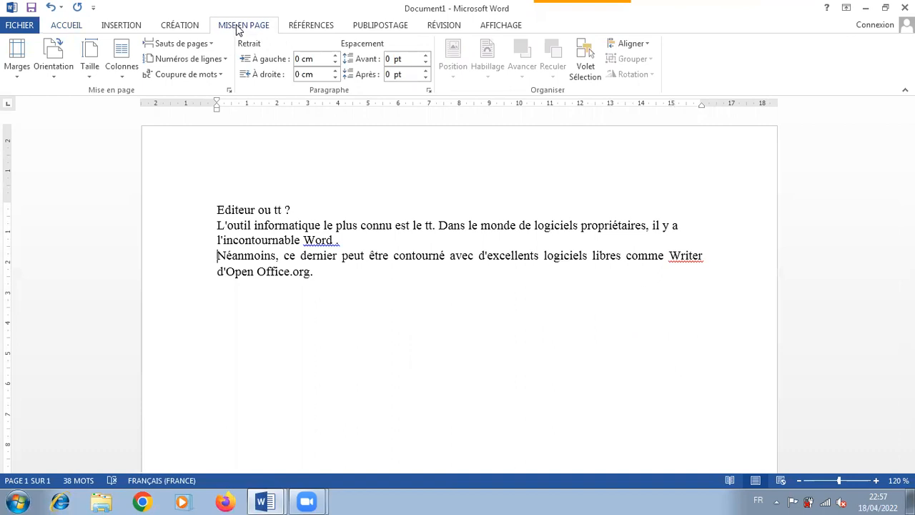
{"action": "left_click", "coordinate": [24, 65]}
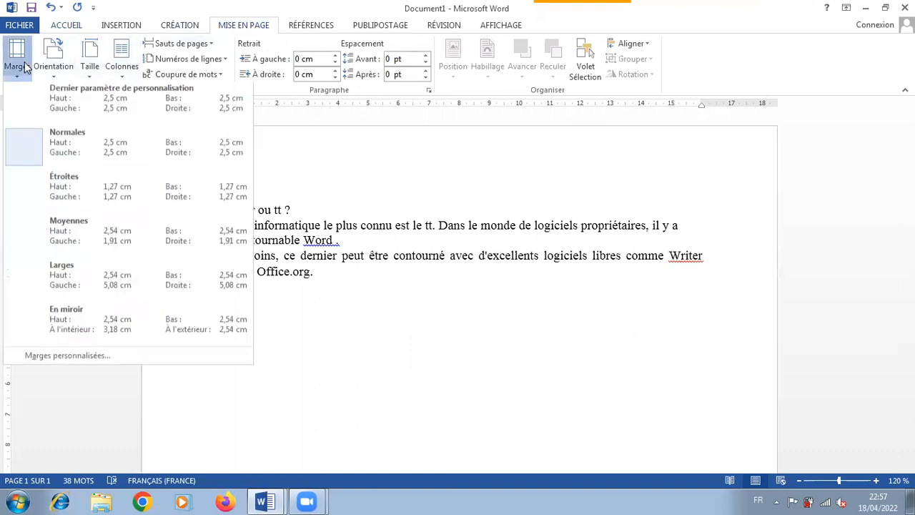
{"action": "left_click", "coordinate": [27, 360]}
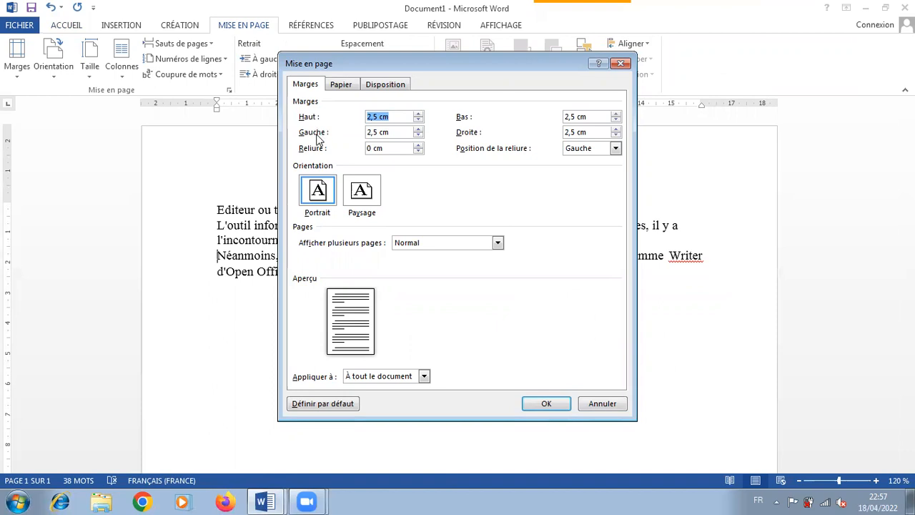
{"action": "left_click", "coordinate": [383, 85]}
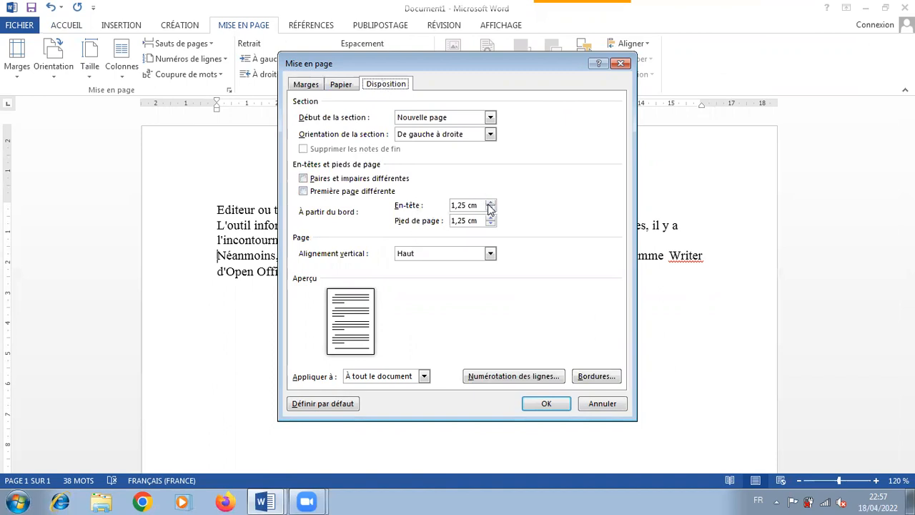
{"action": "left_click_drag", "start_coordinate": [464, 205], "coordinate": [458, 206]}
{"action": "type", "text": "7"}
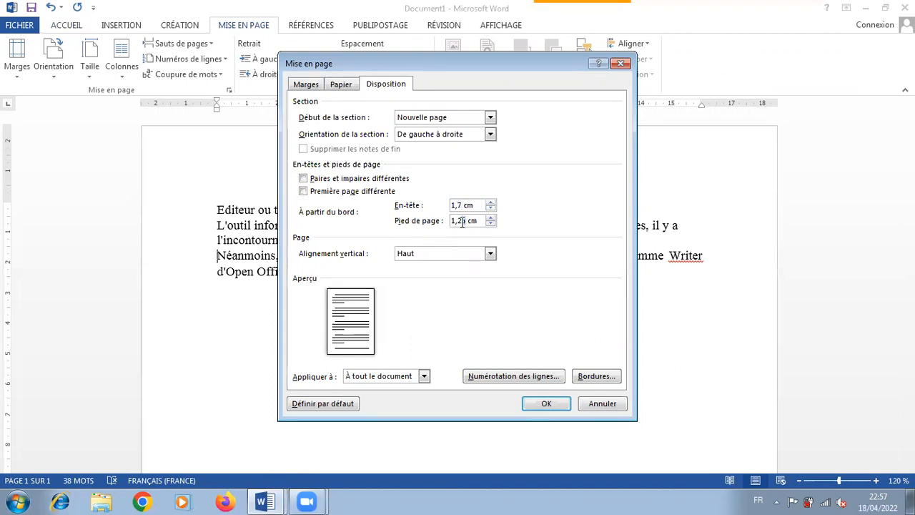
{"action": "left_click_drag", "start_coordinate": [461, 222], "coordinate": [457, 222]}
{"action": "type", "text": "7"}
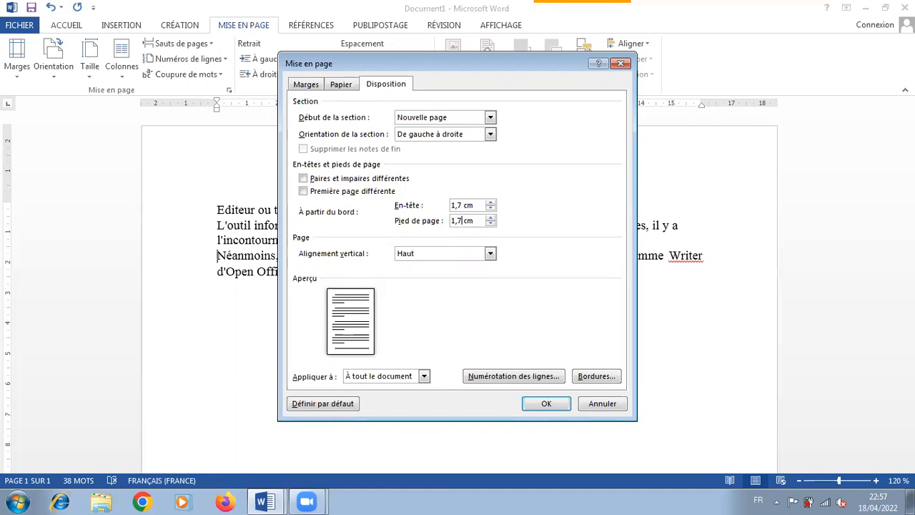
{"action": "left_click", "coordinate": [540, 403]}
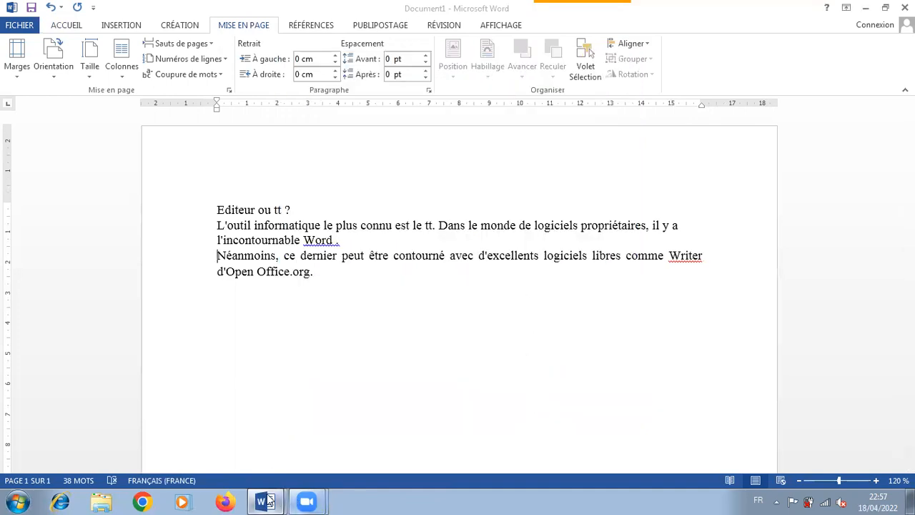
Colour the term "tt" red in instruction 5 of the sommaire LP document
{"action": "mouse_move", "coordinate": [263, 501]}
{"action": "left_click", "coordinate": [239, 444]}
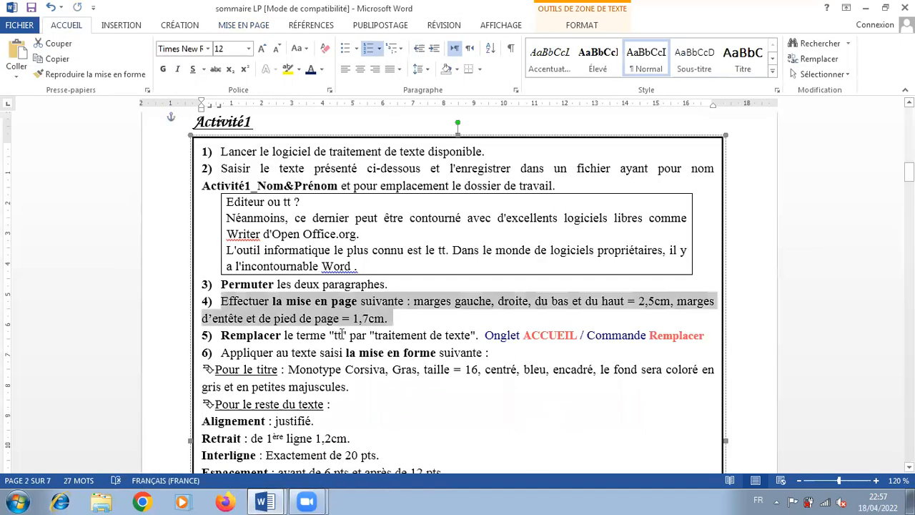
{"action": "left_click_drag", "start_coordinate": [342, 334], "coordinate": [332, 334]}
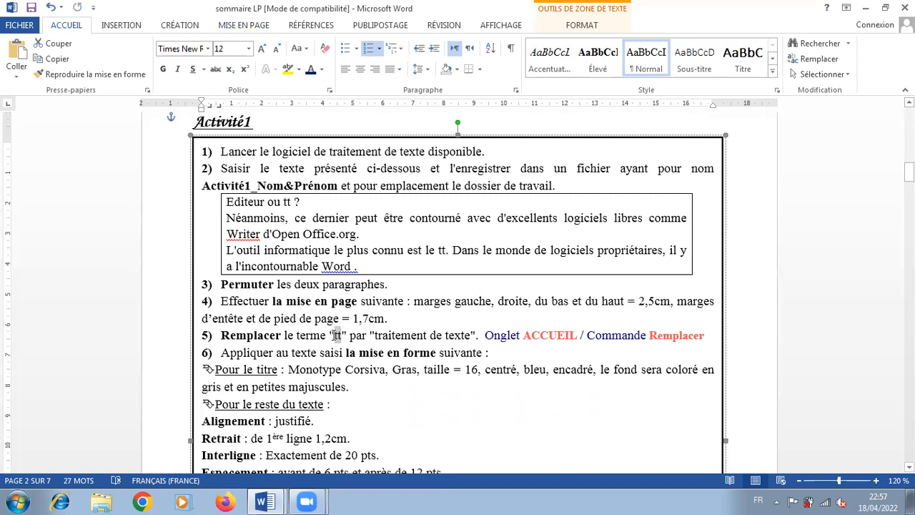
{"action": "left_click", "coordinate": [322, 69]}
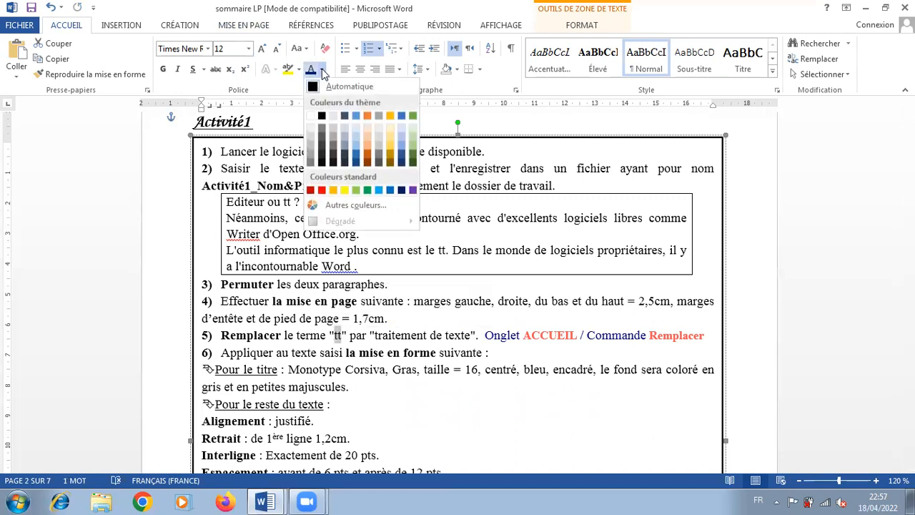
{"action": "left_click", "coordinate": [322, 189]}
Switch to Document1 and colour both occurrences of "tt" red, in the title and in the first paragraph
{"action": "left_click", "coordinate": [264, 502]}
{"action": "left_click", "coordinate": [262, 470]}
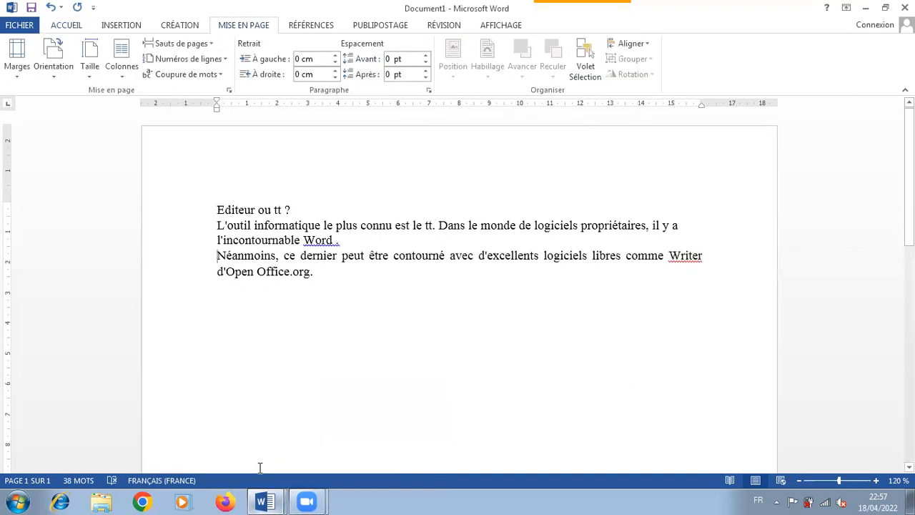
{"action": "double_click", "coordinate": [278, 211]}
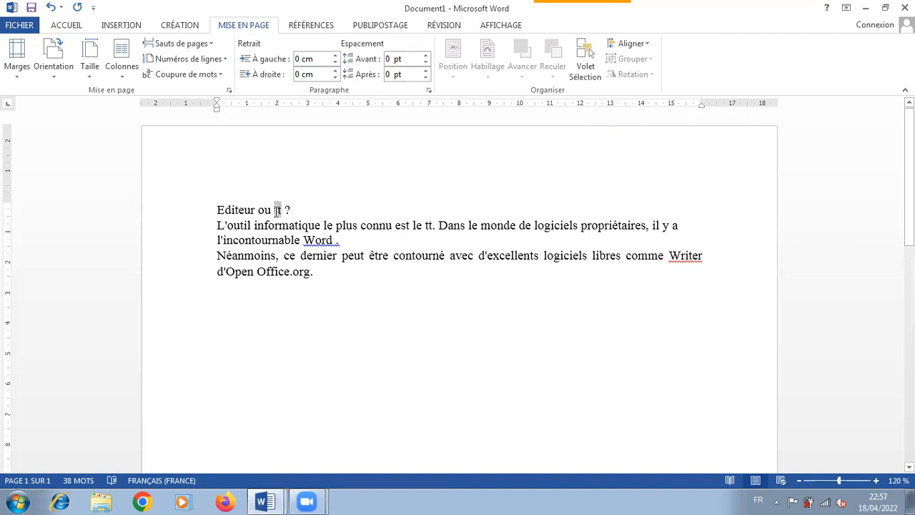
{"action": "left_click", "coordinate": [70, 27]}
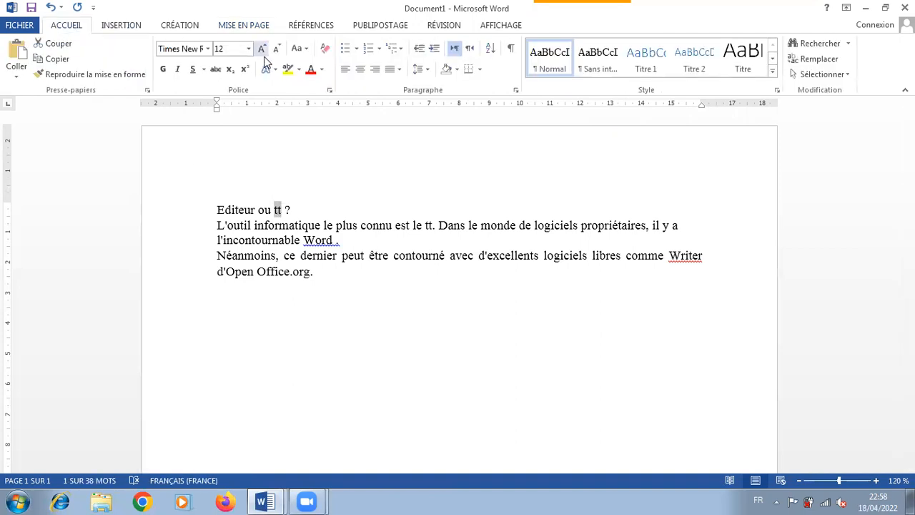
{"action": "left_click", "coordinate": [312, 70]}
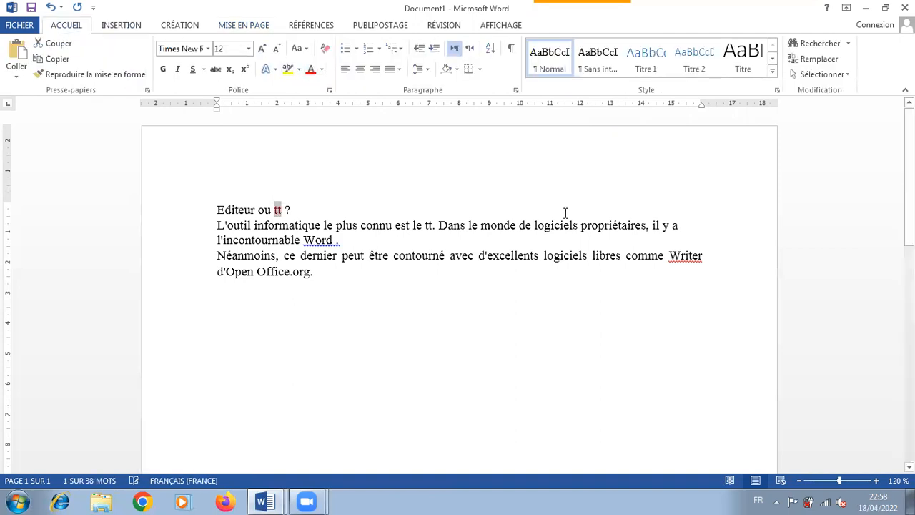
{"action": "left_click_drag", "start_coordinate": [433, 225], "coordinate": [425, 225]}
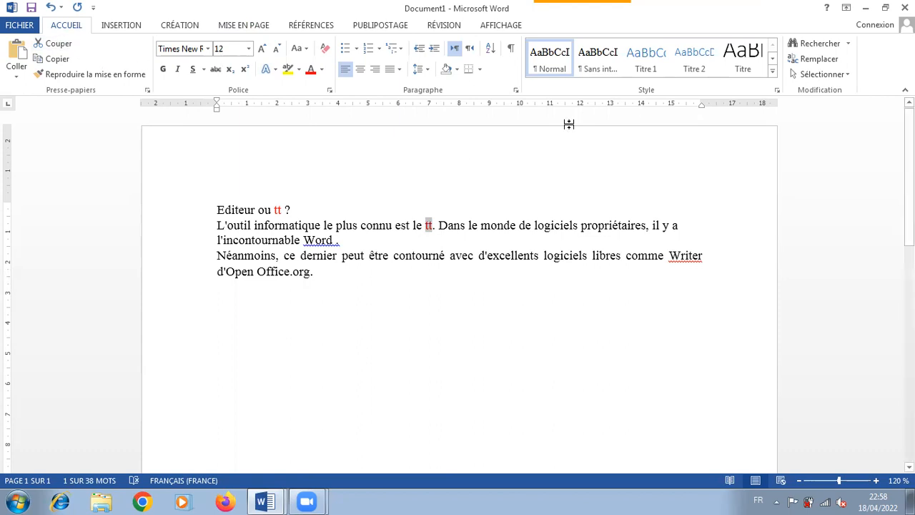
Replace every occurrence of "tt" in Document1 with "Traitement de texte"
{"action": "left_click", "coordinate": [834, 63]}
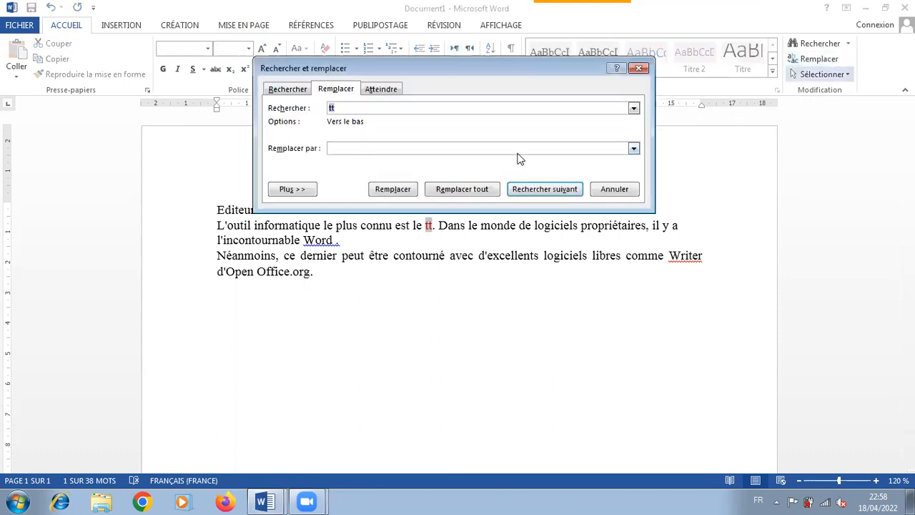
{"action": "left_click", "coordinate": [344, 149]}
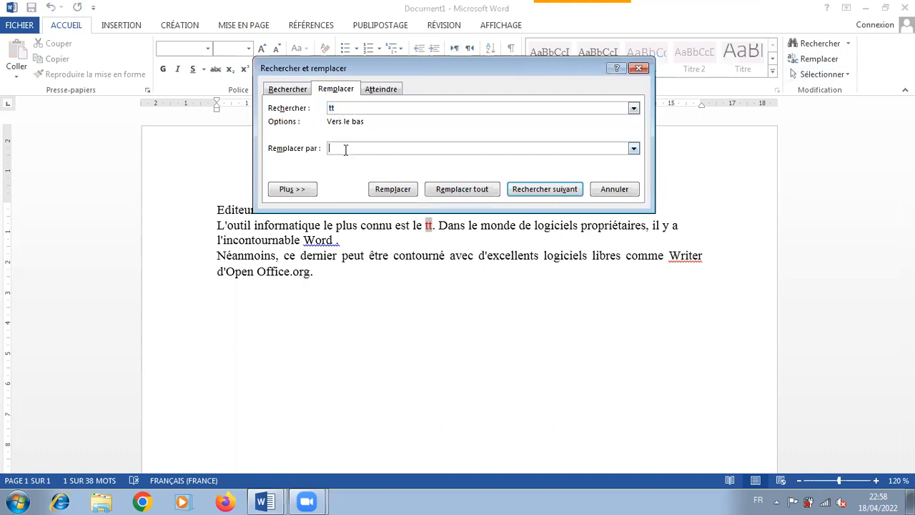
{"action": "type", "text": "Traitement de texte"}
{"action": "left_click", "coordinate": [461, 195]}
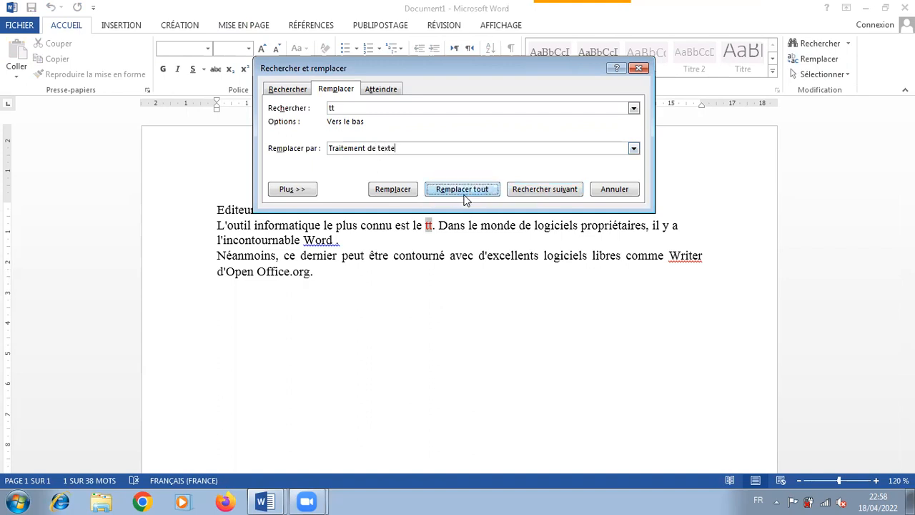
{"action": "left_click", "coordinate": [424, 289]}
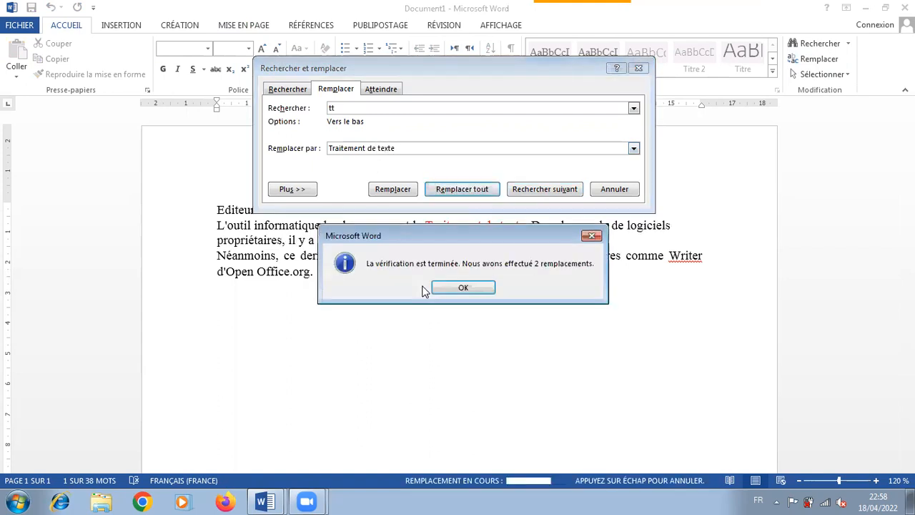
{"action": "left_click", "coordinate": [443, 286]}
{"action": "left_click", "coordinate": [609, 188]}
{"action": "left_click", "coordinate": [583, 185]}
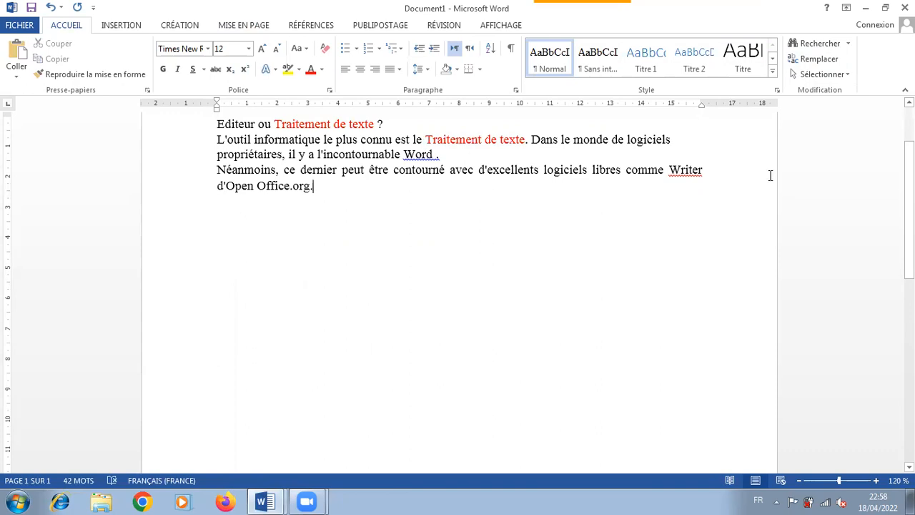
Consult formatting instruction 6 in the sommaire LP document, and set the Document1 title's Latin font style to Gras and size to 16
{"action": "mouse_move", "coordinate": [276, 496]}
{"action": "left_click", "coordinate": [246, 451]}
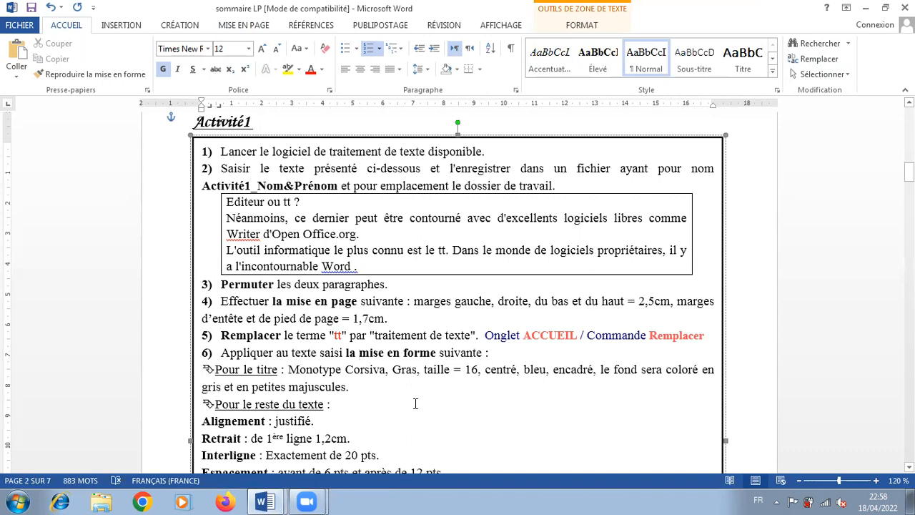
{"action": "left_click", "coordinate": [266, 500]}
{"action": "left_click", "coordinate": [270, 471]}
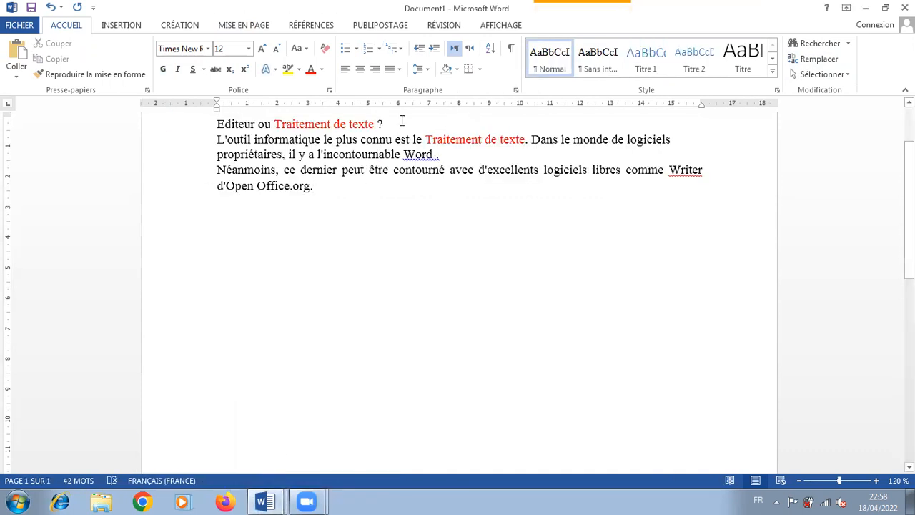
{"action": "left_click_drag", "start_coordinate": [399, 123], "coordinate": [218, 125]}
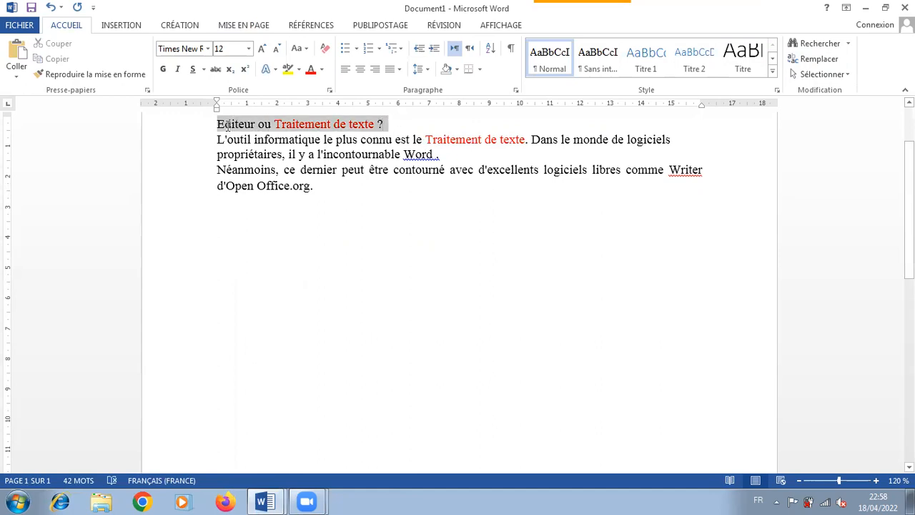
{"action": "left_click", "coordinate": [329, 90]}
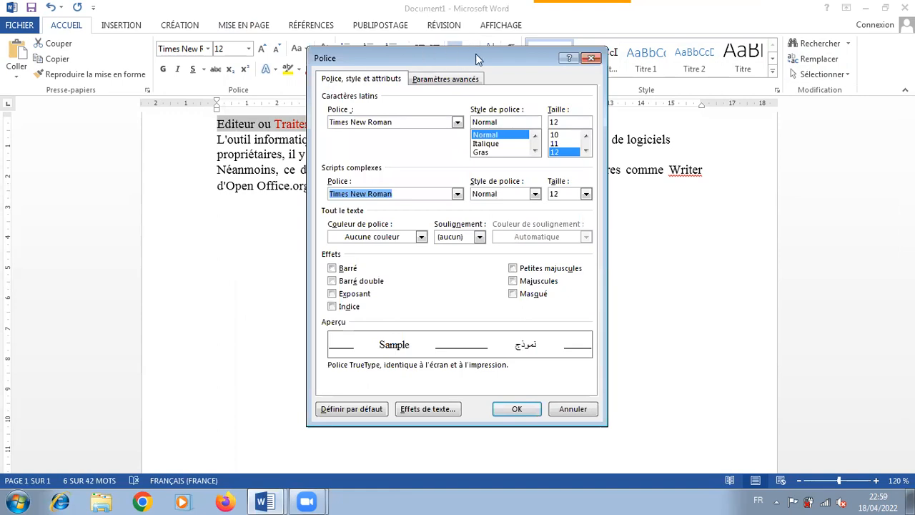
{"action": "left_click_drag", "start_coordinate": [480, 56], "coordinate": [612, 68]}
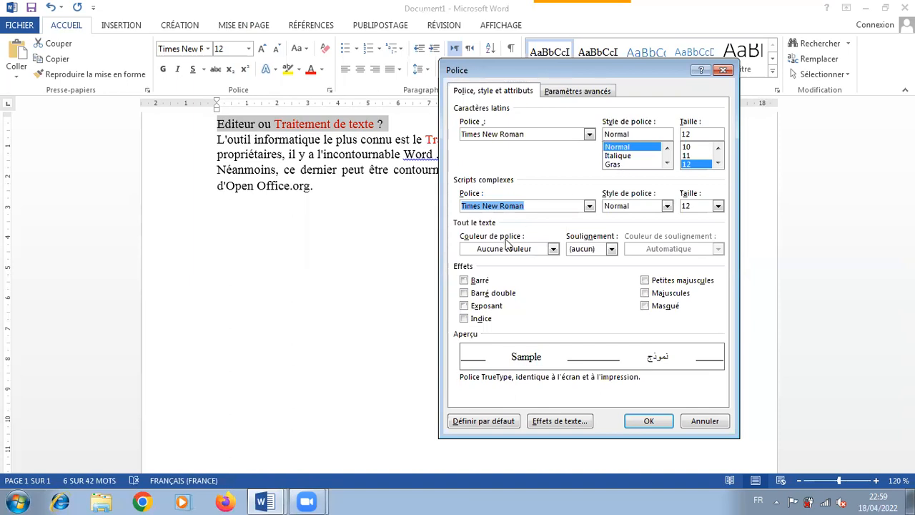
{"action": "left_click", "coordinate": [624, 164]}
{"action": "left_click", "coordinate": [717, 162]}
{"action": "left_click", "coordinate": [718, 162]}
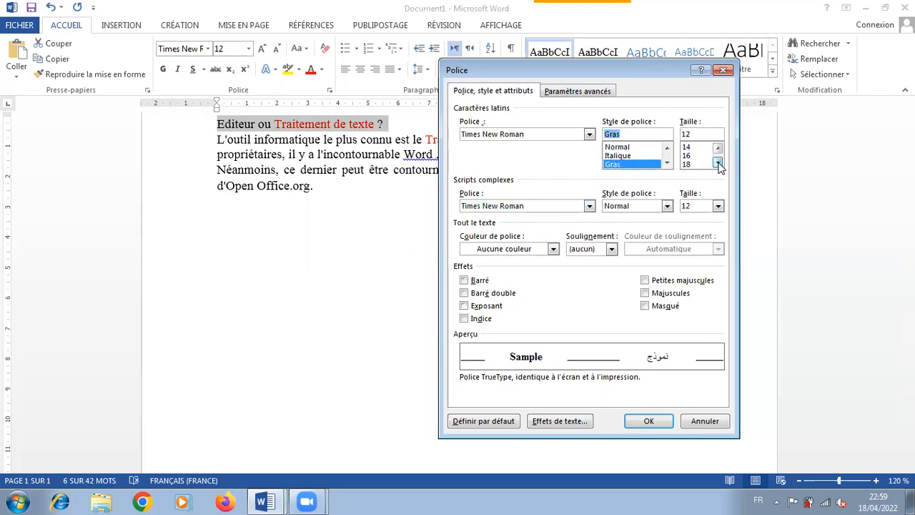
{"action": "left_click", "coordinate": [697, 155]}
Choose Monotype Corsiva as the title's Latin font
{"action": "left_click", "coordinate": [589, 135]}
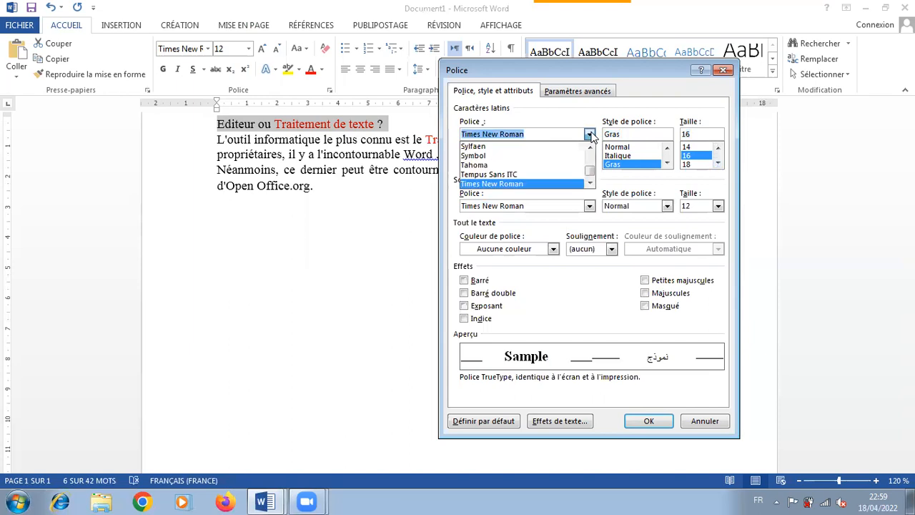
{"action": "scroll", "coordinate": [592, 182], "scroll_direction": "down", "scroll_amount": 5}
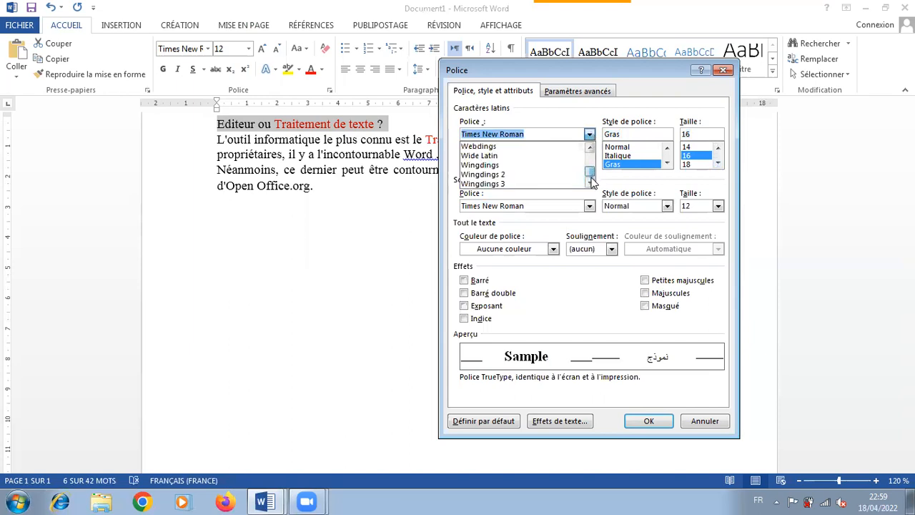
{"action": "scroll", "coordinate": [592, 178], "scroll_direction": "up", "scroll_amount": 15}
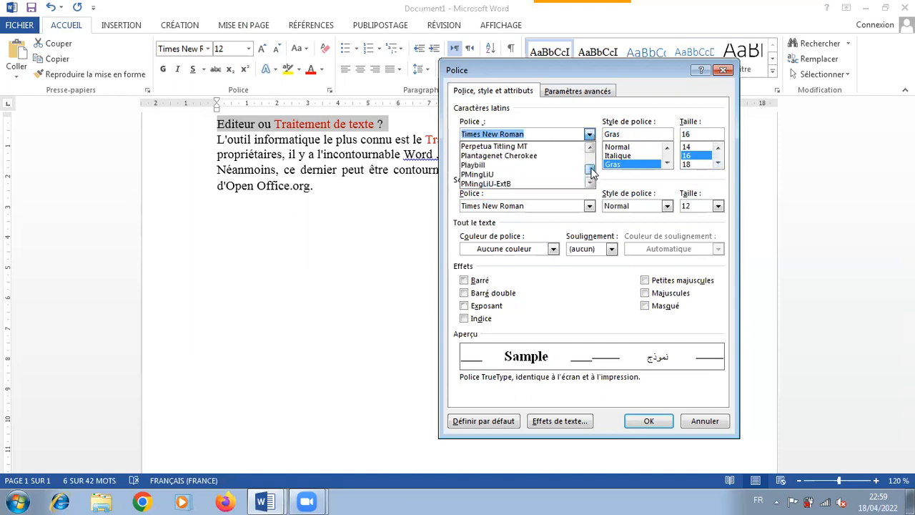
{"action": "scroll", "coordinate": [592, 171], "scroll_direction": "down", "scroll_amount": 5}
{"action": "scroll", "coordinate": [592, 173], "scroll_direction": "up", "scroll_amount": 5}
{"action": "scroll", "coordinate": [592, 171], "scroll_direction": "up", "scroll_amount": 8}
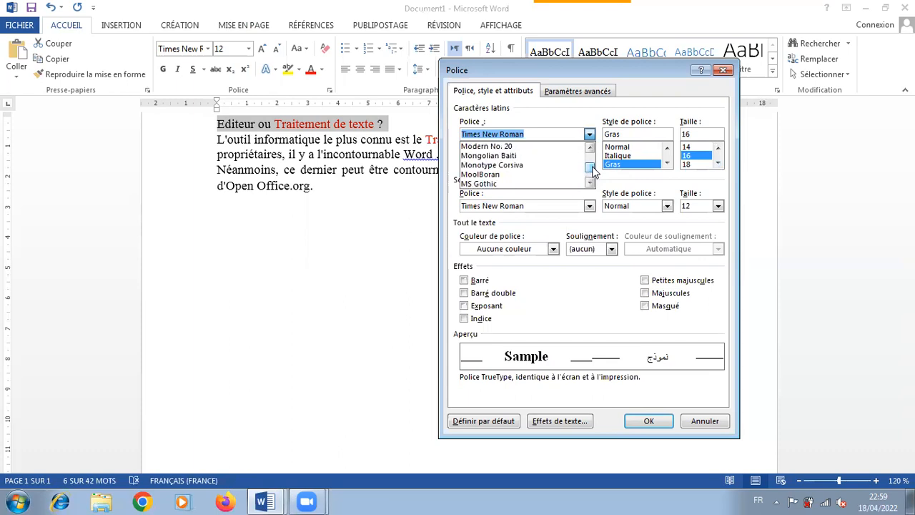
{"action": "left_click", "coordinate": [590, 183]}
{"action": "left_click", "coordinate": [590, 182]}
{"action": "left_click", "coordinate": [590, 183]}
{"action": "left_click", "coordinate": [590, 183]}
{"action": "left_click", "coordinate": [590, 183]}
{"action": "left_click", "coordinate": [591, 182]}
{"action": "left_click", "coordinate": [590, 183]}
{"action": "left_click", "coordinate": [591, 183]}
{"action": "left_click", "coordinate": [591, 182]}
{"action": "left_click", "coordinate": [590, 183]}
{"action": "left_click", "coordinate": [591, 182]}
{"action": "left_click", "coordinate": [591, 183]}
{"action": "left_click", "coordinate": [590, 183]}
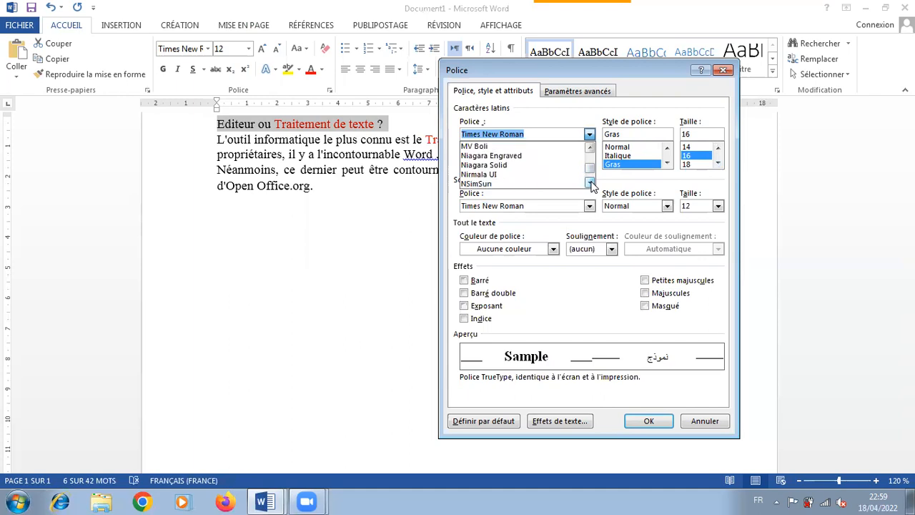
{"action": "type", "text": "monoty"}
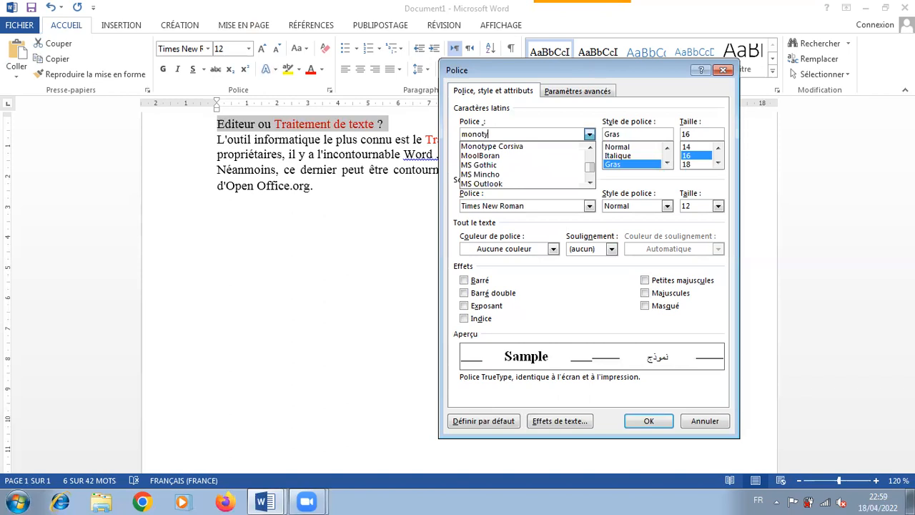
{"action": "key", "text": "Return"}
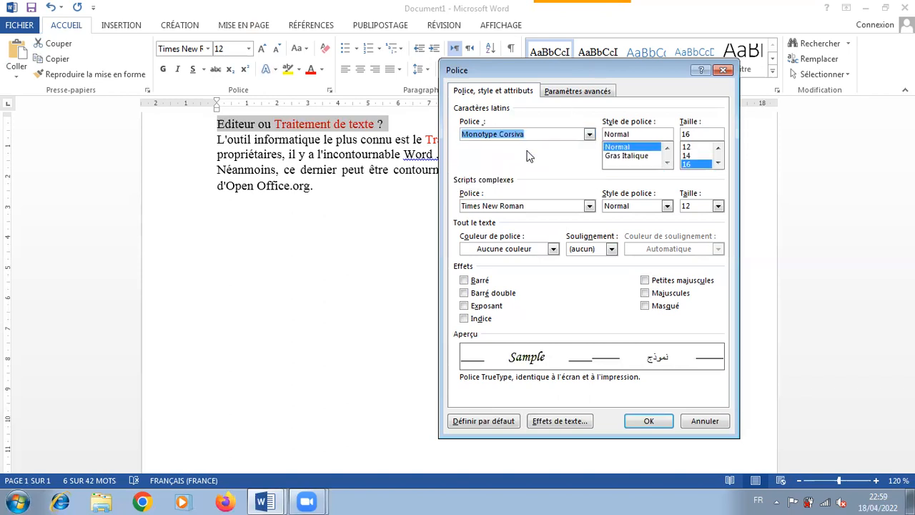
Apply the Gras complex-script style and small caps (Petites majuscules) to the title, and centre it
{"action": "left_click", "coordinate": [666, 206]}
{"action": "left_click", "coordinate": [627, 236]}
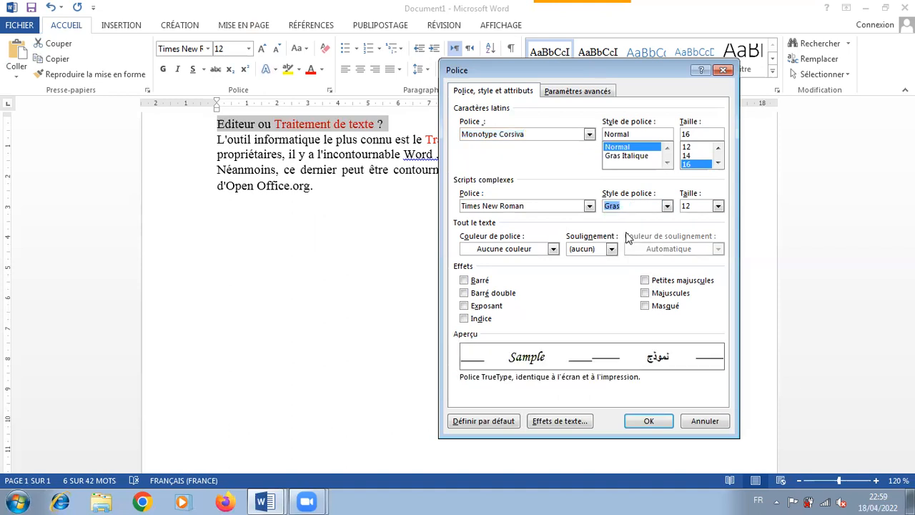
{"action": "left_click", "coordinate": [645, 280]}
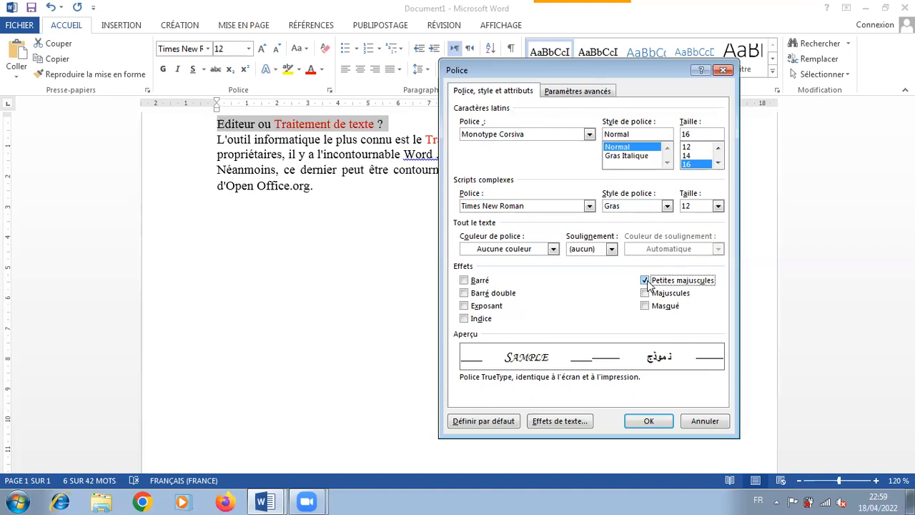
{"action": "left_click", "coordinate": [648, 421]}
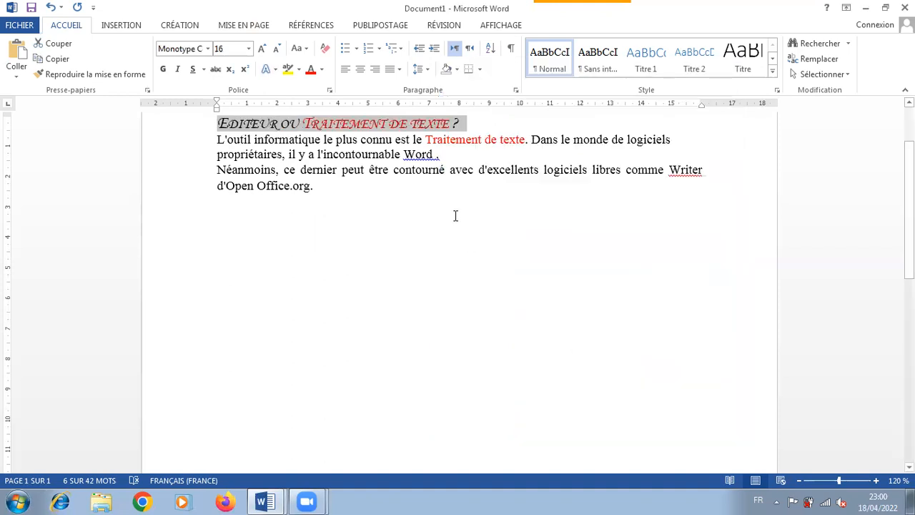
{"action": "left_click", "coordinate": [360, 69]}
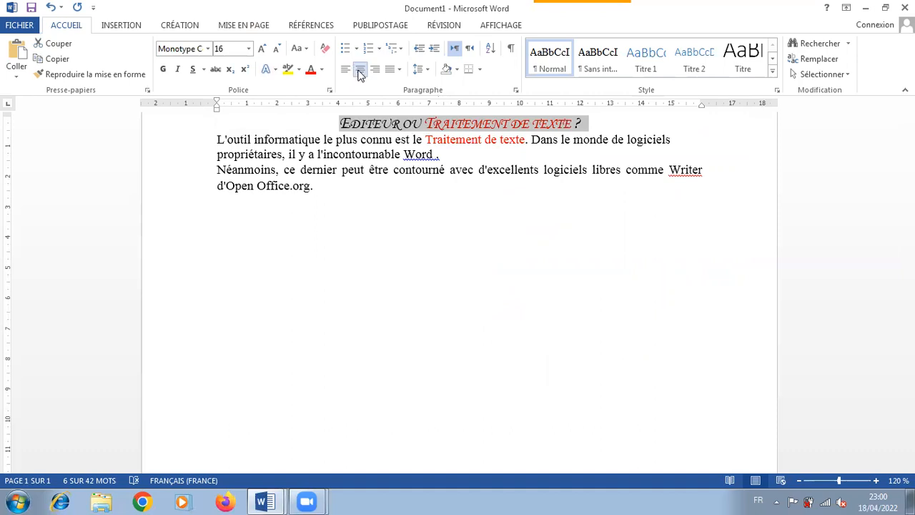
Try an Encadrement page border on the whole document, and undo it
{"action": "left_click", "coordinate": [180, 26]}
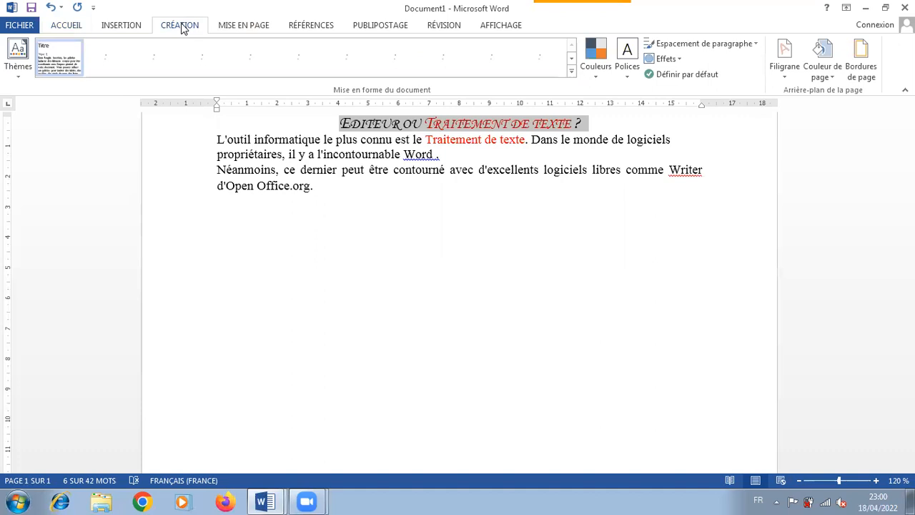
{"action": "left_click", "coordinate": [864, 69]}
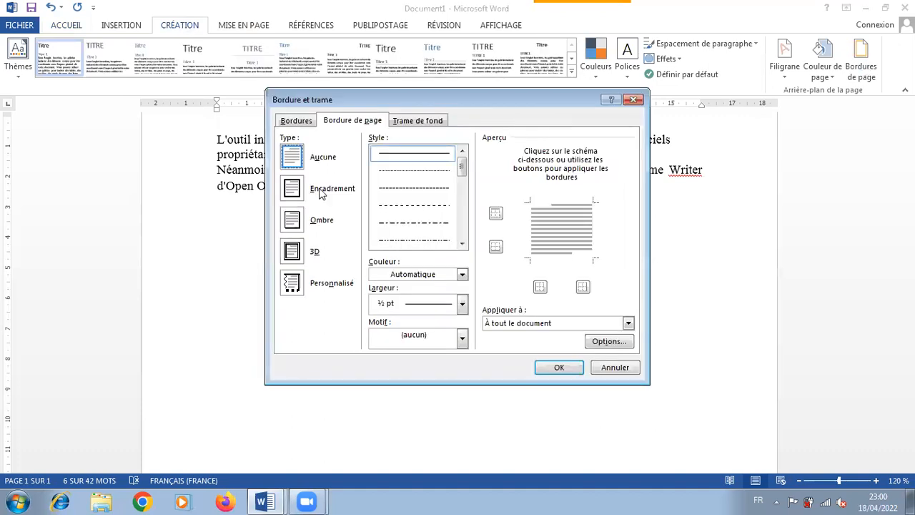
{"action": "left_click", "coordinate": [295, 191]}
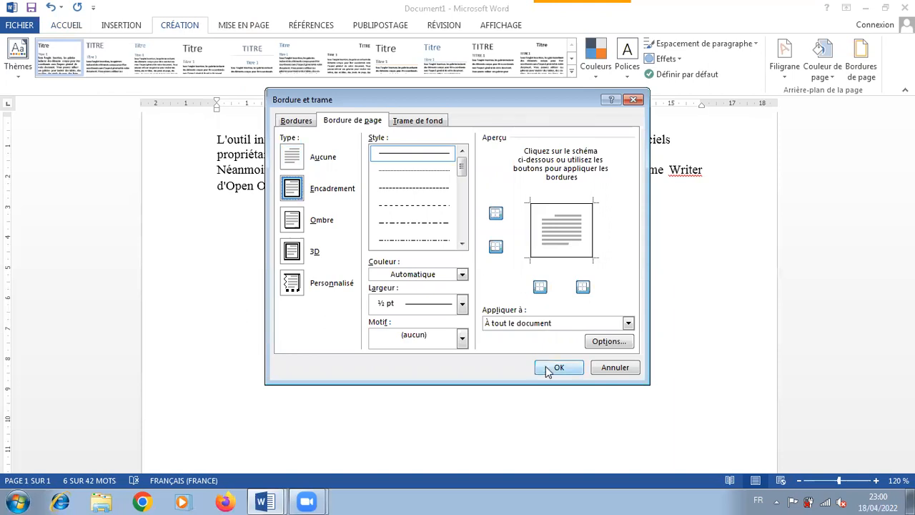
{"action": "left_click", "coordinate": [547, 369]}
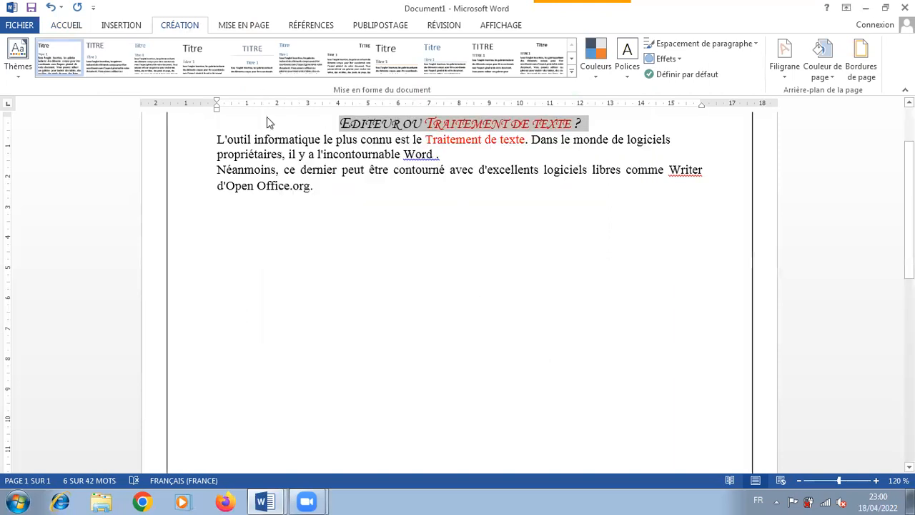
{"action": "left_click", "coordinate": [49, 7]}
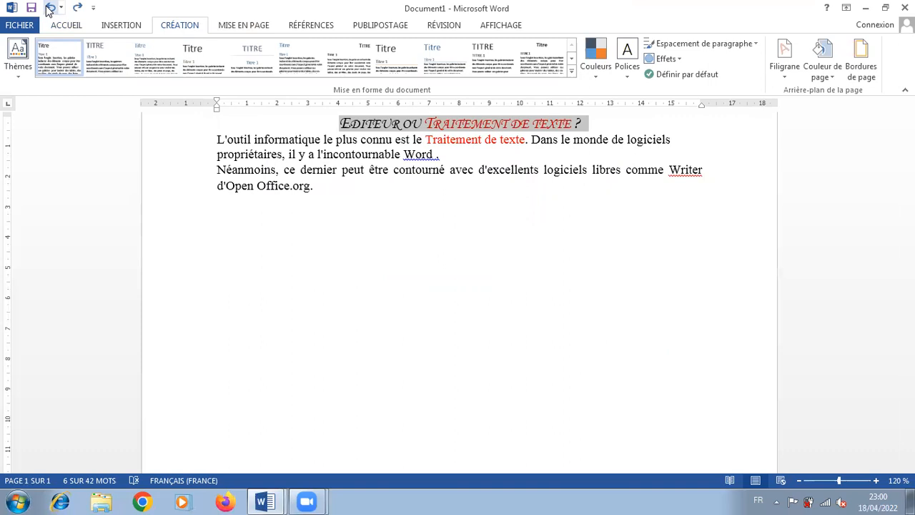
Try an Encadrement border on the title's whole paragraph, and undo it
{"action": "left_click", "coordinate": [861, 59]}
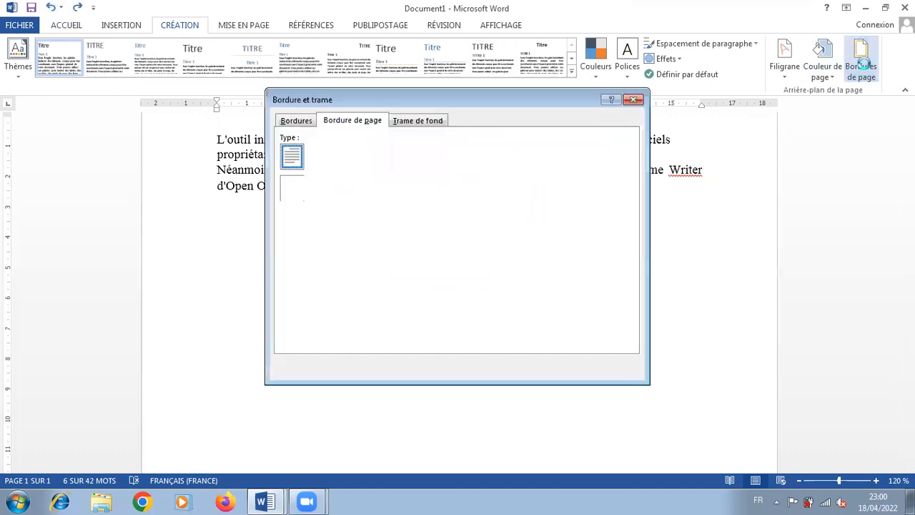
{"action": "left_click", "coordinate": [303, 122]}
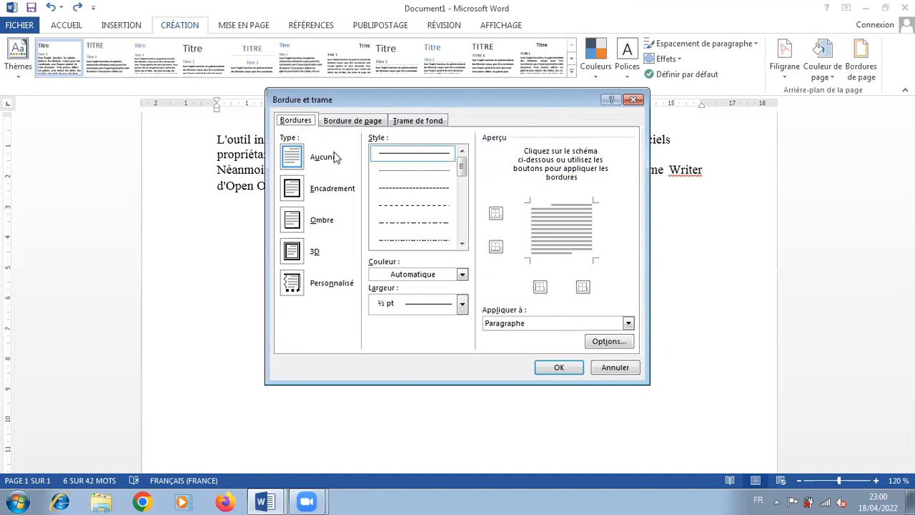
{"action": "left_click", "coordinate": [292, 191]}
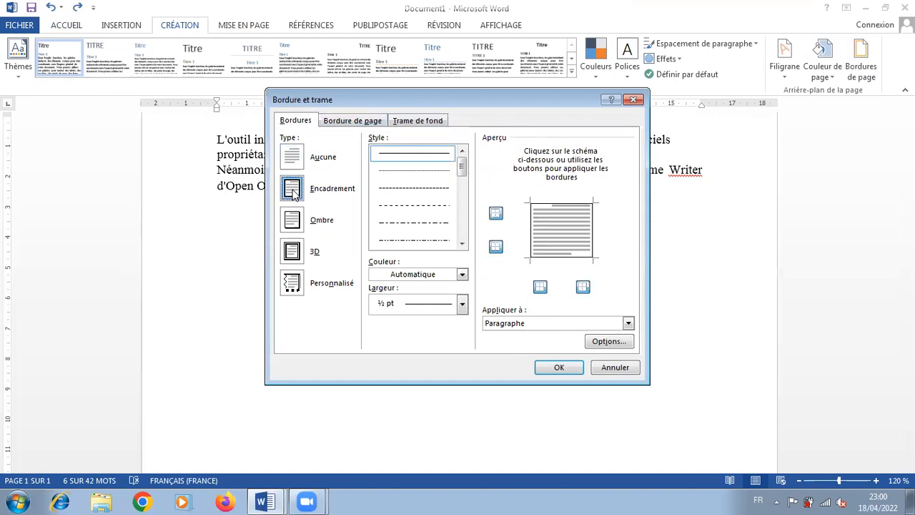
{"action": "left_click", "coordinate": [560, 369]}
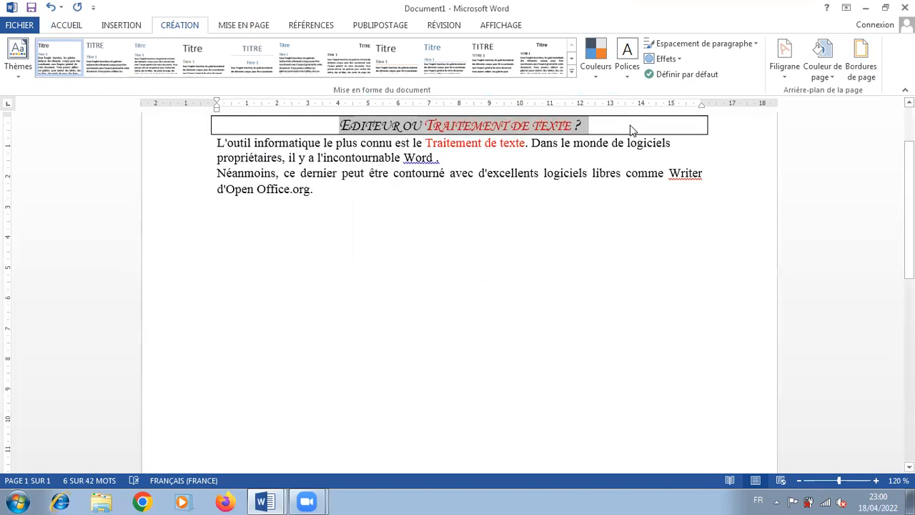
{"action": "left_click", "coordinate": [583, 130]}
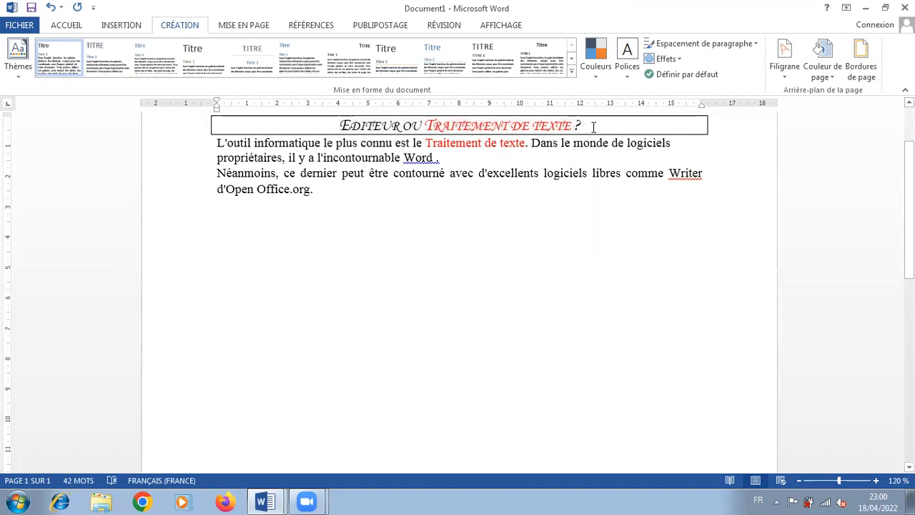
{"action": "left_click", "coordinate": [50, 7]}
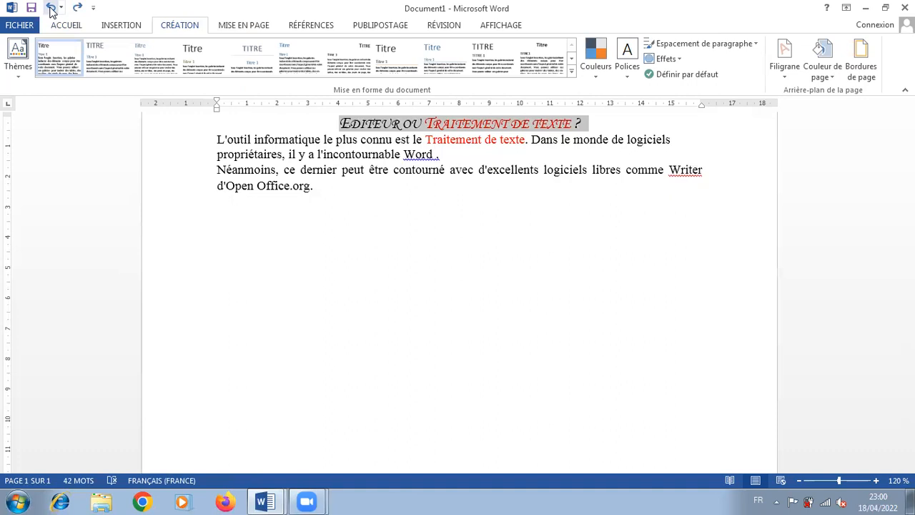
Select only the title's text, without its paragraph mark, and apply an Encadrement border to that text
{"action": "left_click", "coordinate": [582, 125]}
{"action": "left_click_drag", "start_coordinate": [583, 126], "coordinate": [372, 125]}
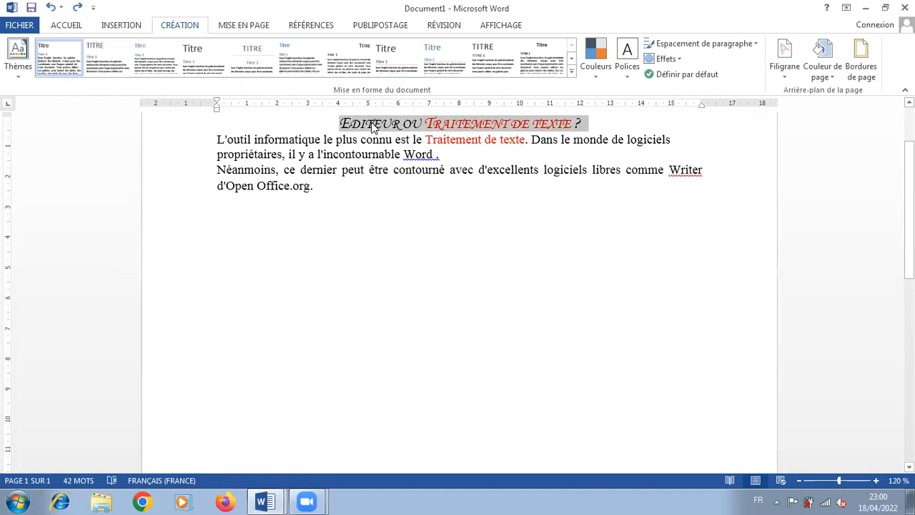
{"action": "left_click", "coordinate": [341, 123]}
{"action": "left_click_drag", "start_coordinate": [340, 123], "coordinate": [561, 134]}
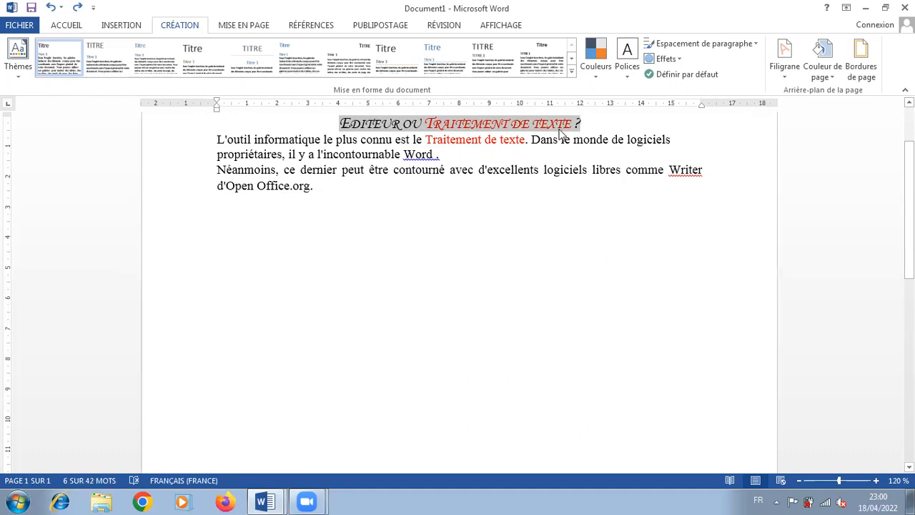
{"action": "left_click", "coordinate": [861, 70]}
{"action": "left_click", "coordinate": [295, 122]}
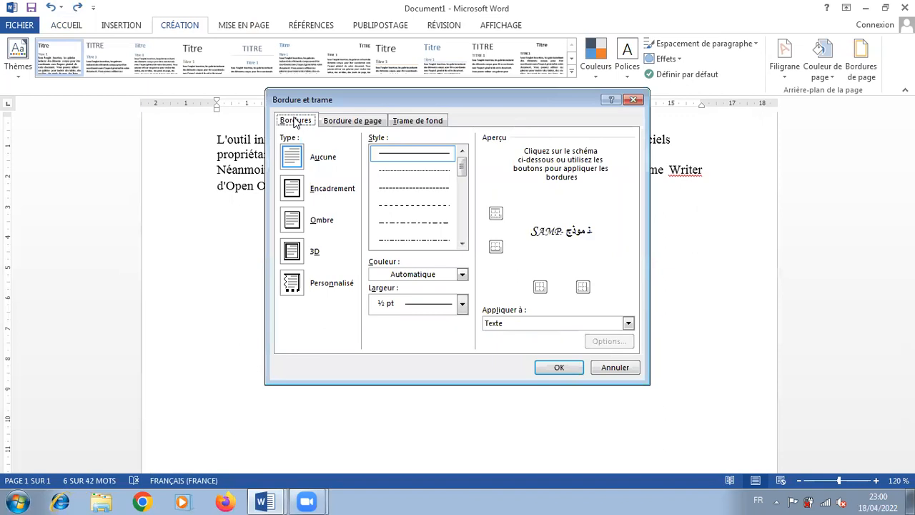
{"action": "left_click", "coordinate": [291, 188]}
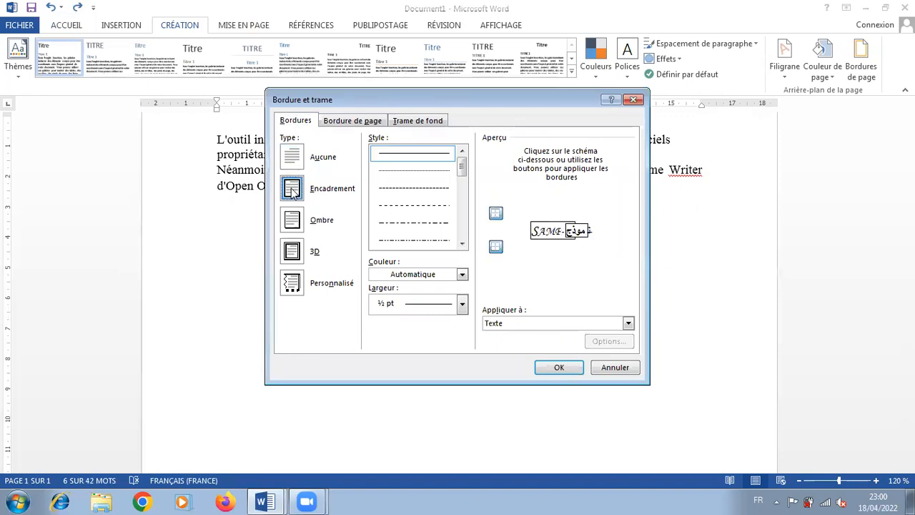
{"action": "left_click", "coordinate": [557, 367]}
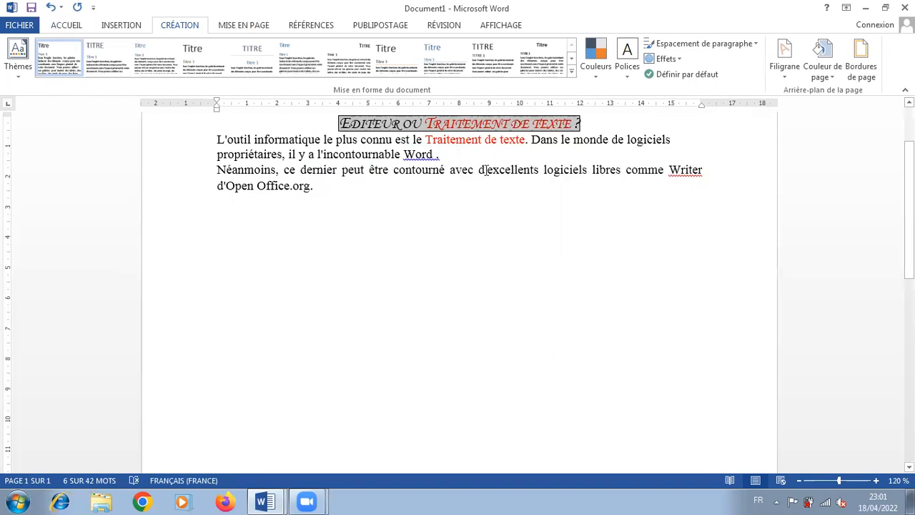
Fill the title text's background with a grey theme colour
{"action": "left_click", "coordinate": [861, 75]}
{"action": "left_click", "coordinate": [415, 119]}
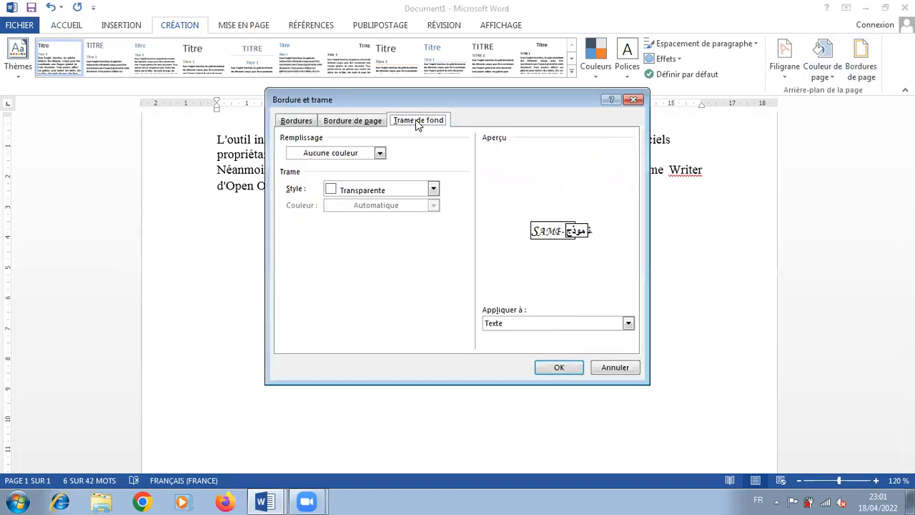
{"action": "left_click", "coordinate": [342, 160]}
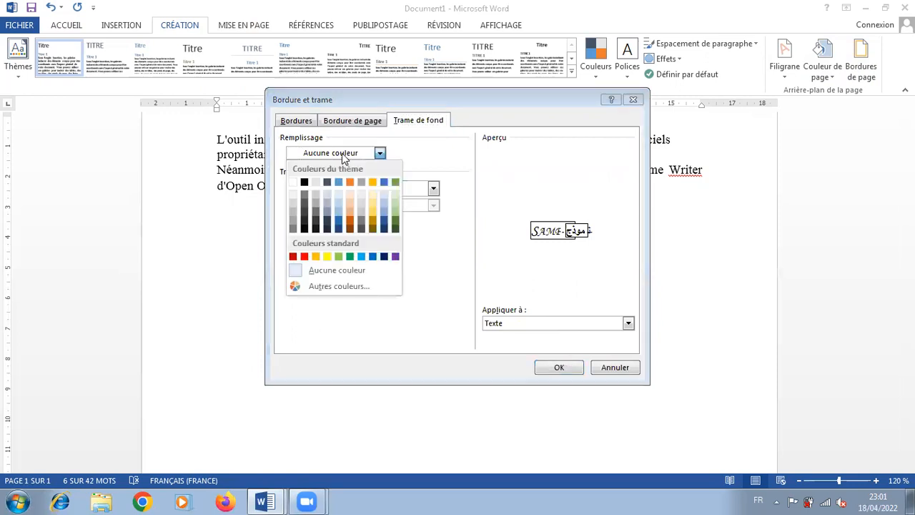
{"action": "left_click", "coordinate": [318, 201]}
{"action": "left_click", "coordinate": [575, 373]}
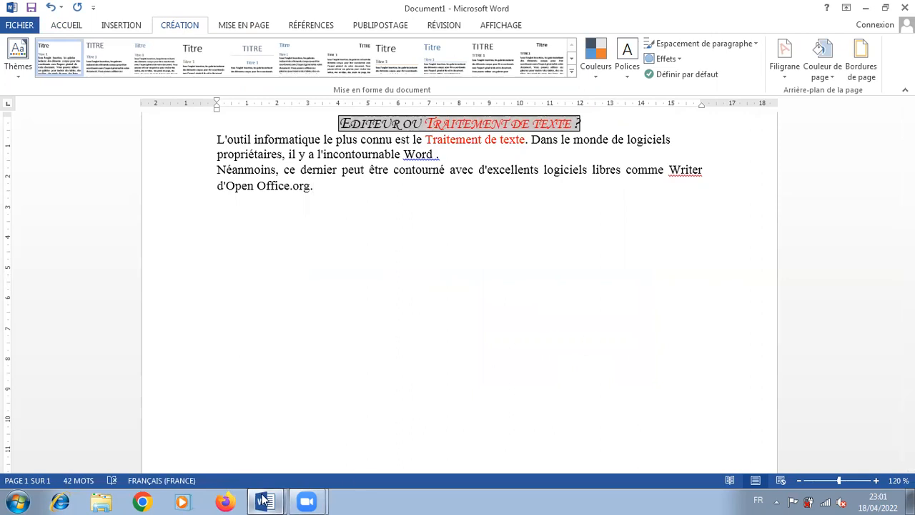
Check the title instructions in the sommaire LP document, and colour the whole Document1 title blue
{"action": "mouse_move", "coordinate": [257, 498]}
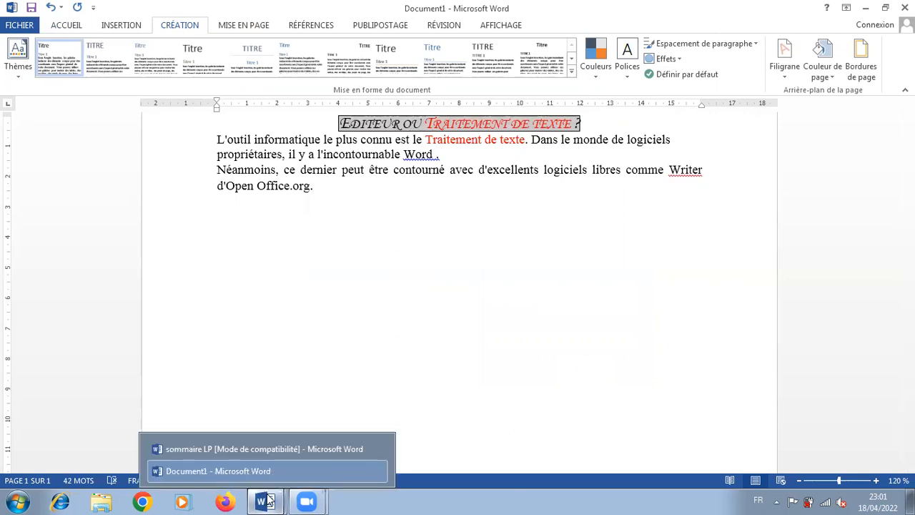
{"action": "left_click", "coordinate": [258, 446]}
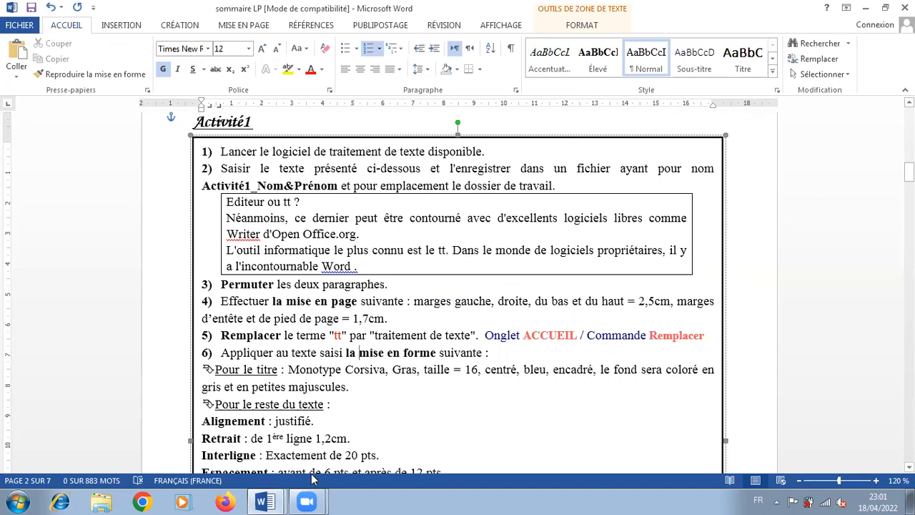
{"action": "left_click", "coordinate": [264, 502]}
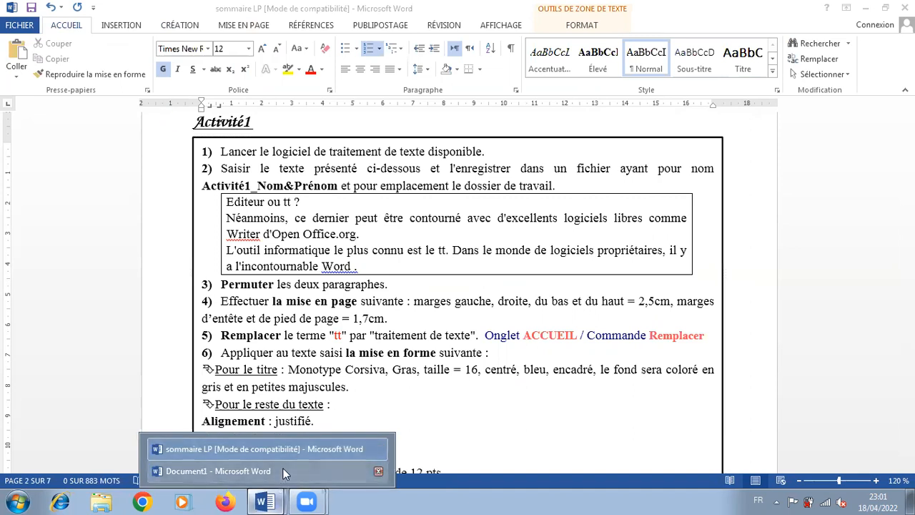
{"action": "left_click", "coordinate": [282, 469]}
{"action": "left_click", "coordinate": [133, 55]}
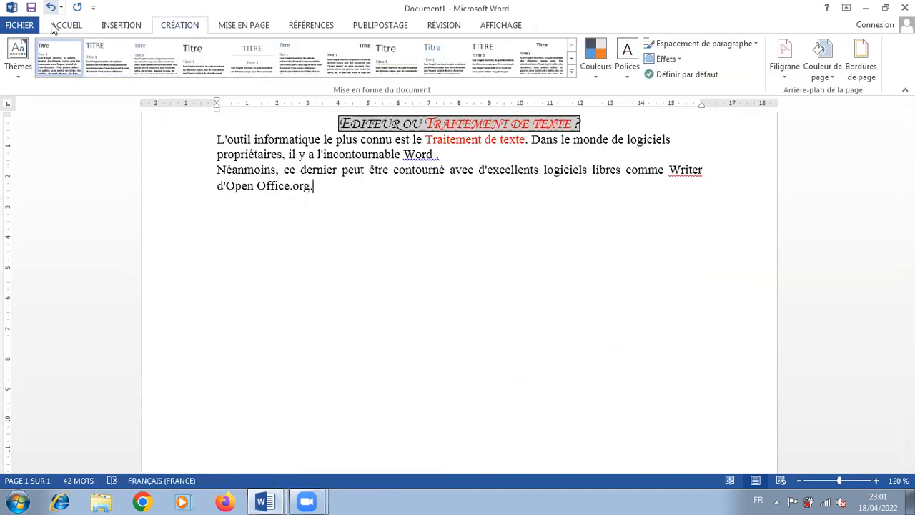
{"action": "left_click", "coordinate": [57, 27]}
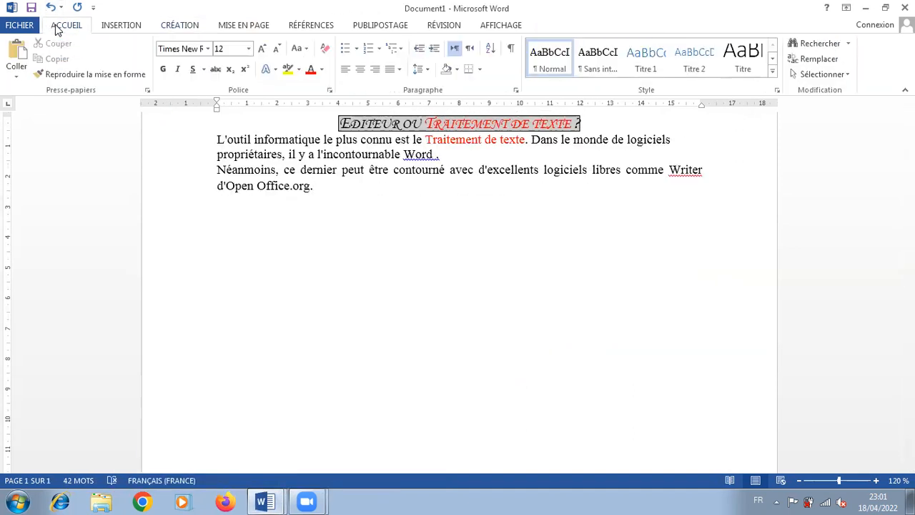
{"action": "left_click", "coordinate": [322, 69]}
{"action": "left_click", "coordinate": [354, 153]}
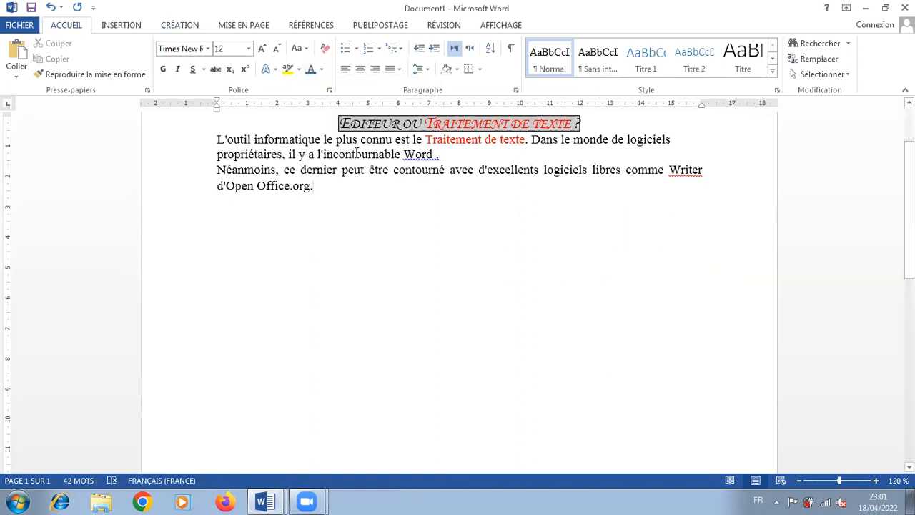
{"action": "left_click_drag", "start_coordinate": [340, 123], "coordinate": [581, 125]}
{"action": "left_click", "coordinate": [311, 69]}
{"action": "left_click", "coordinate": [348, 235]}
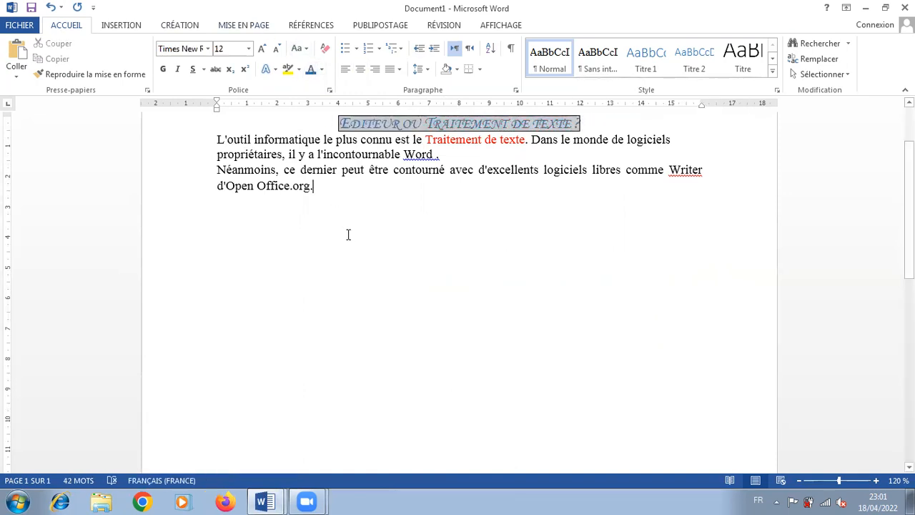
Insert a blank line below the title, and consult the sommaire LP instructions for formatting the rest of the text
{"action": "left_click", "coordinate": [604, 122]}
{"action": "key", "text": "Return"}
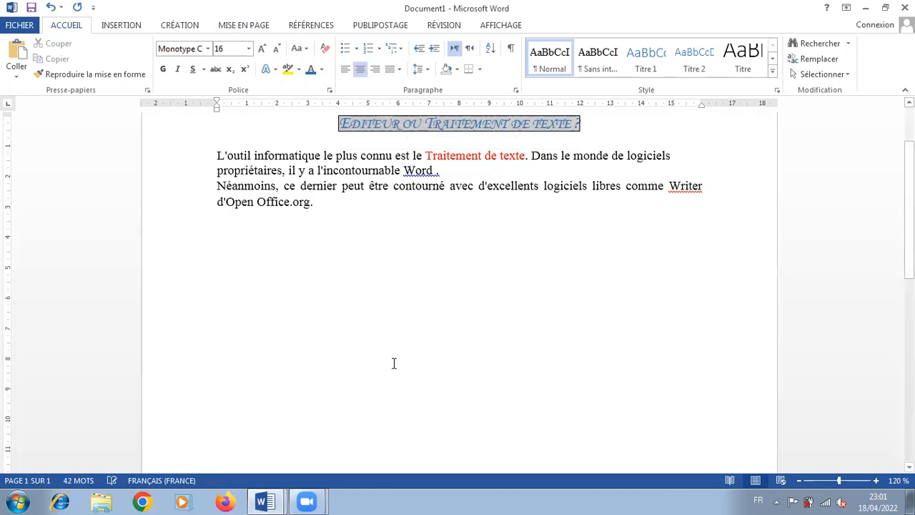
{"action": "mouse_move", "coordinate": [270, 501]}
{"action": "left_click", "coordinate": [214, 449]}
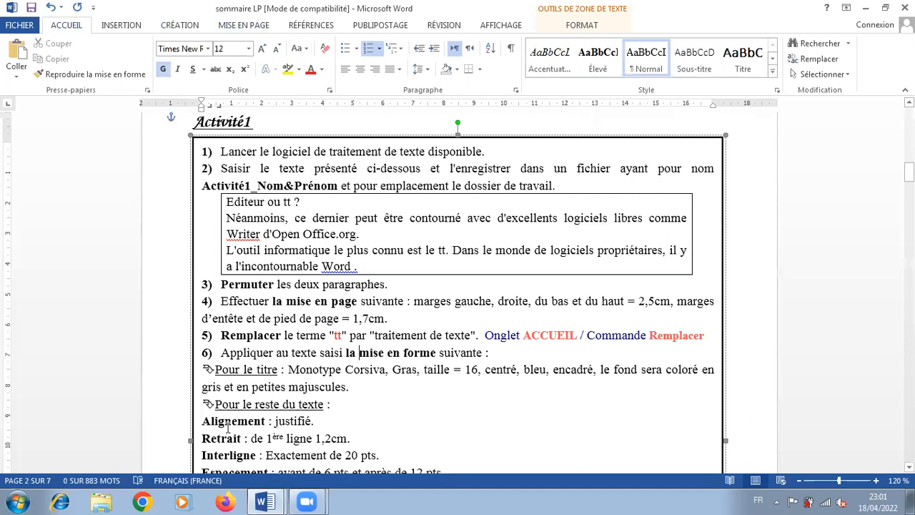
{"action": "left_click_drag", "start_coordinate": [909, 172], "coordinate": [909, 185]}
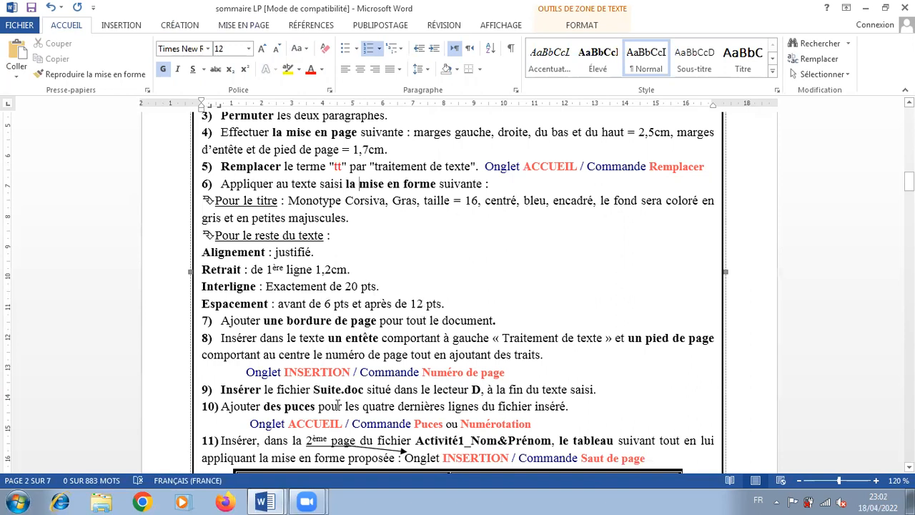
{"action": "left_click", "coordinate": [264, 501]}
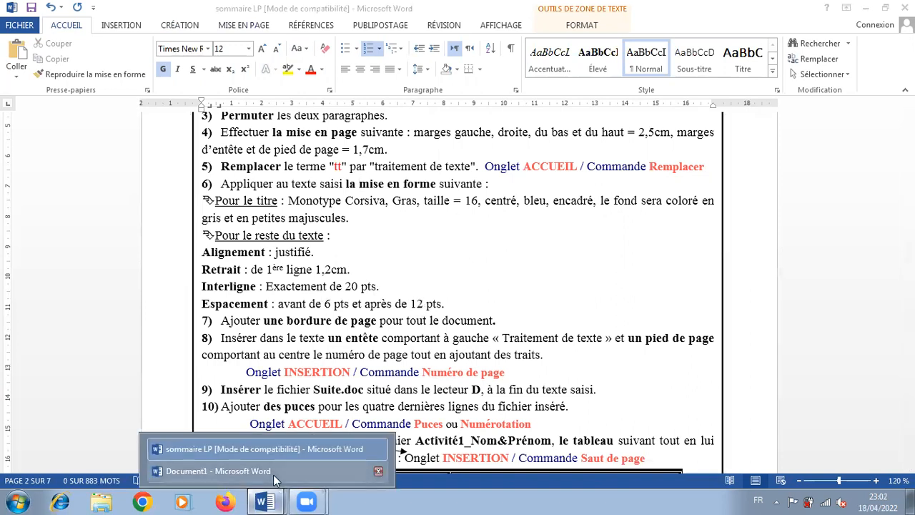
{"action": "left_click", "coordinate": [273, 471]}
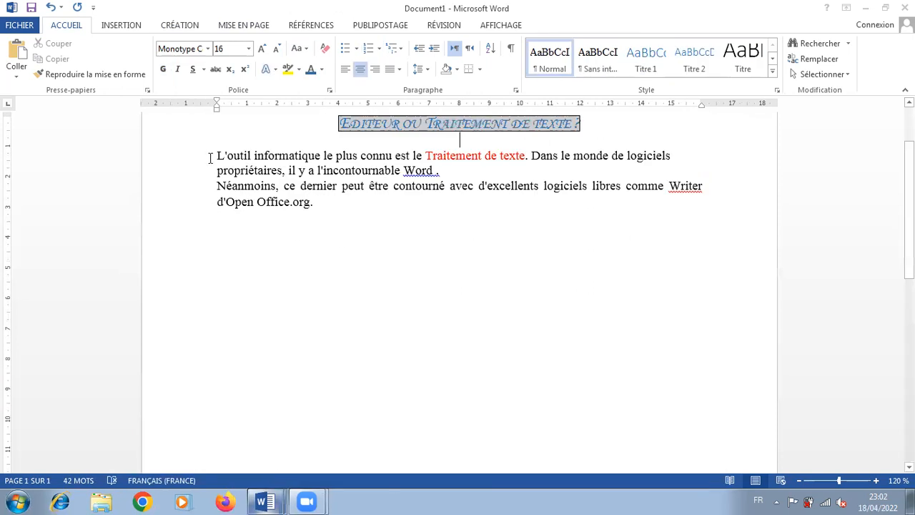
Justify the two body paragraphs below the title in Document1
{"action": "left_click_drag", "start_coordinate": [215, 156], "coordinate": [327, 208]}
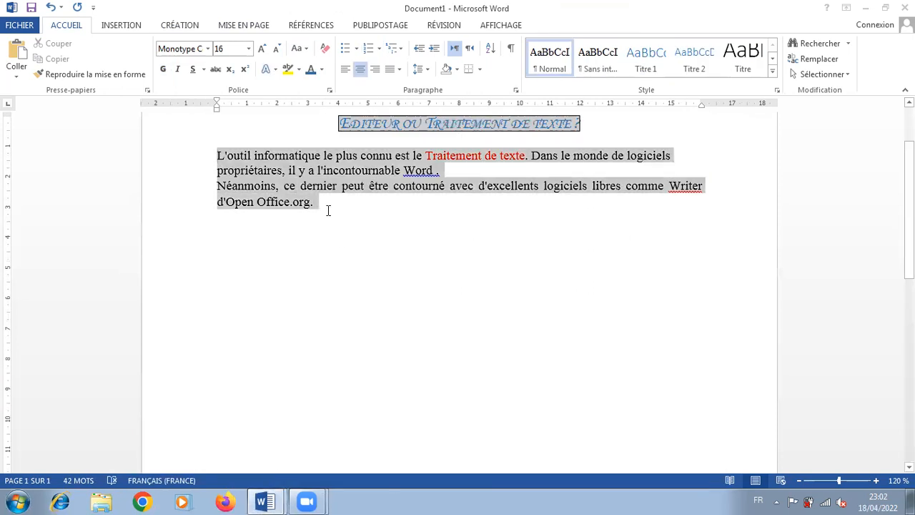
{"action": "left_click", "coordinate": [400, 71]}
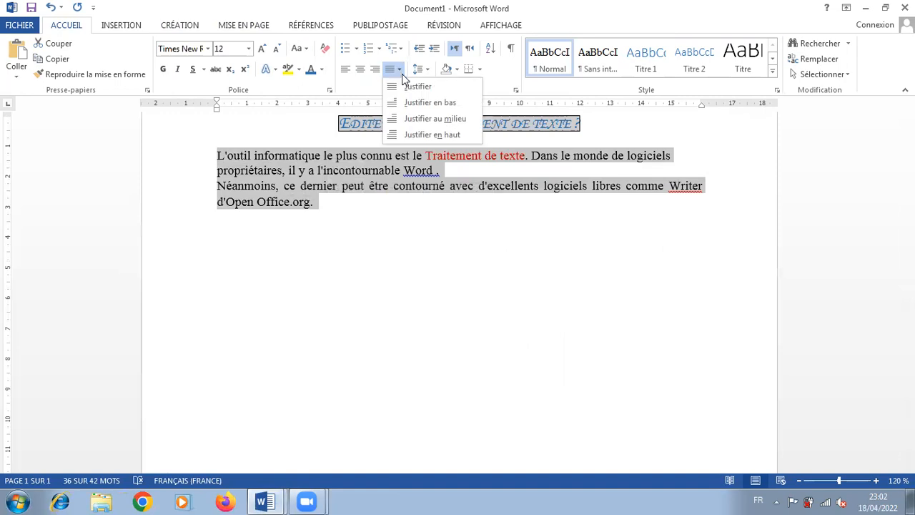
{"action": "left_click", "coordinate": [410, 86]}
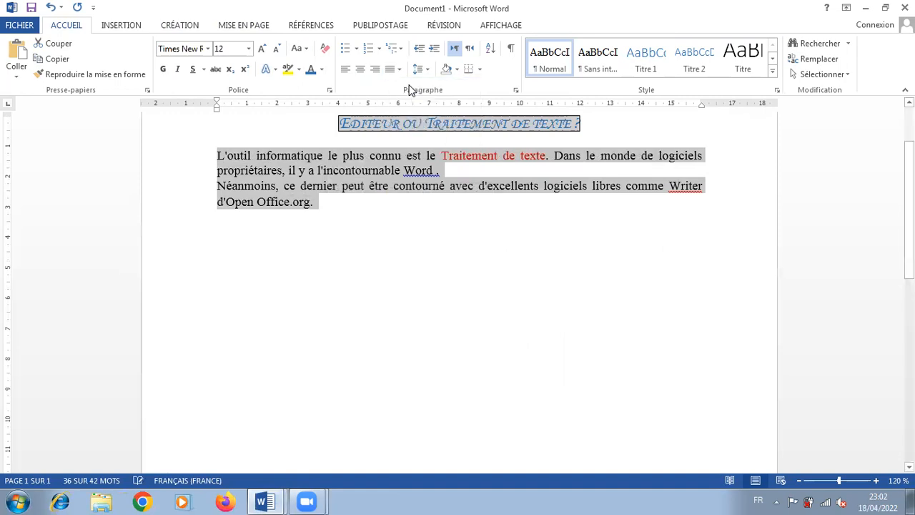
Set the two body paragraphs' spacing to 6 pt before and 12 pt after in the paragraph settings
{"action": "left_click", "coordinate": [516, 90]}
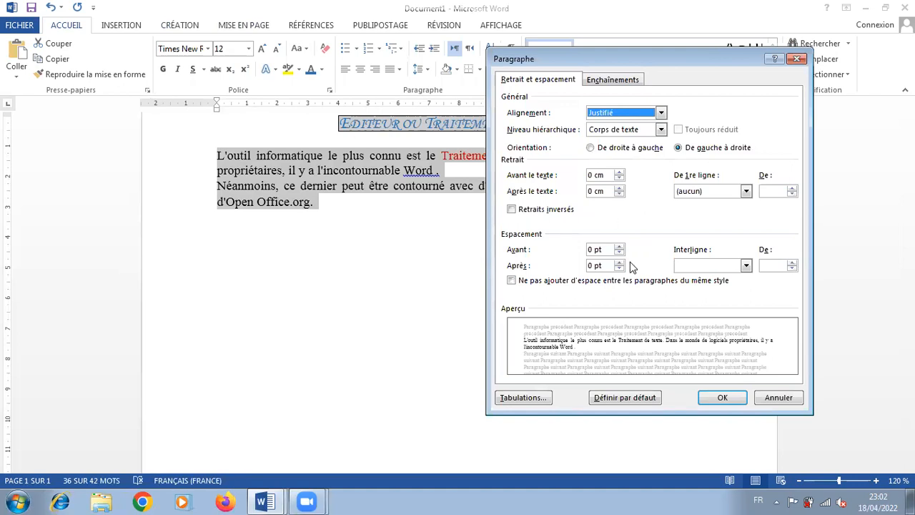
{"action": "left_click", "coordinate": [619, 246]}
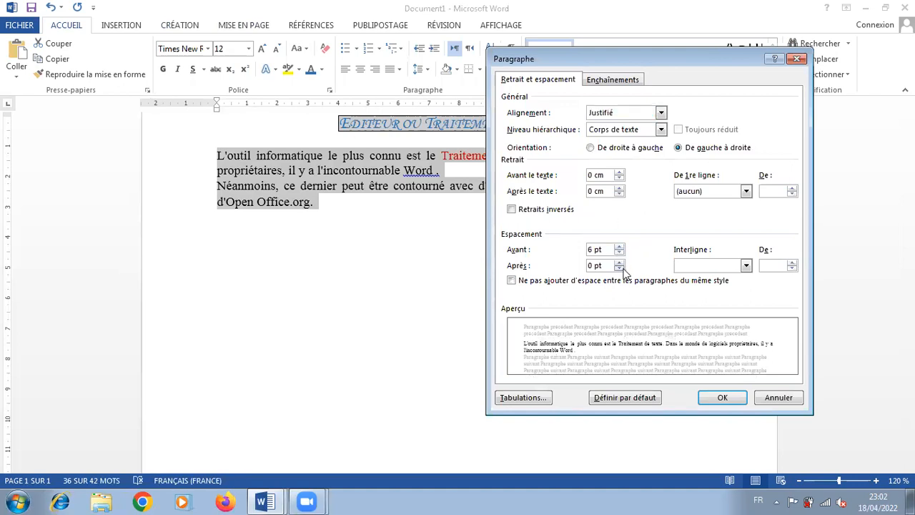
{"action": "left_click", "coordinate": [619, 262]}
{"action": "left_click", "coordinate": [619, 262]}
Set the body paragraphs' line spacing to Exactement 20 pt
{"action": "left_click", "coordinate": [697, 266]}
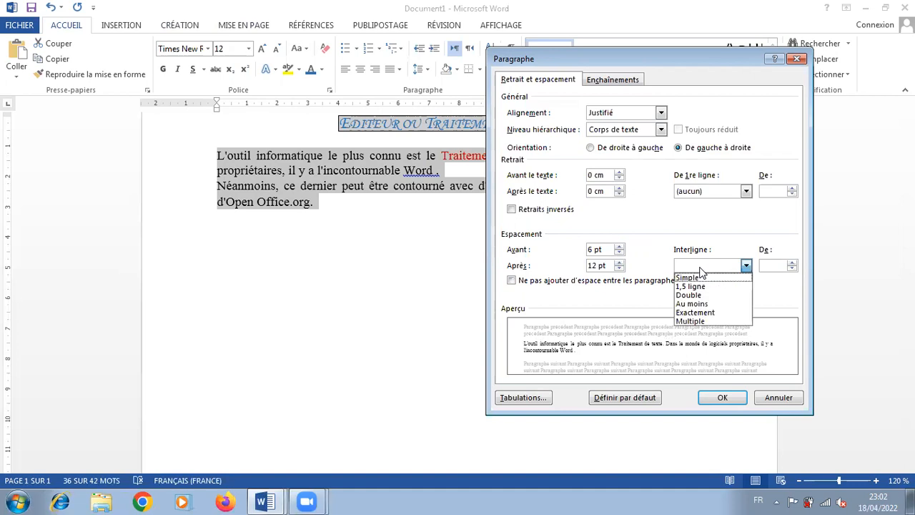
{"action": "left_click", "coordinate": [695, 313]}
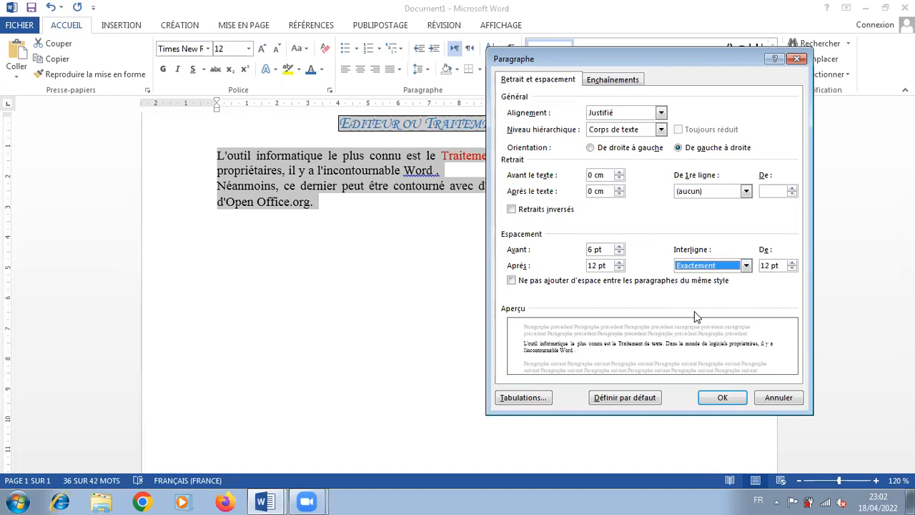
{"action": "left_click", "coordinate": [791, 263]}
{"action": "left_click", "coordinate": [791, 263]}
{"action": "left_click", "coordinate": [792, 263]}
{"action": "left_click", "coordinate": [792, 263]}
{"action": "left_click", "coordinate": [792, 263]}
{"action": "left_click", "coordinate": [791, 263]}
{"action": "left_click", "coordinate": [791, 263]}
{"action": "left_click", "coordinate": [791, 263]}
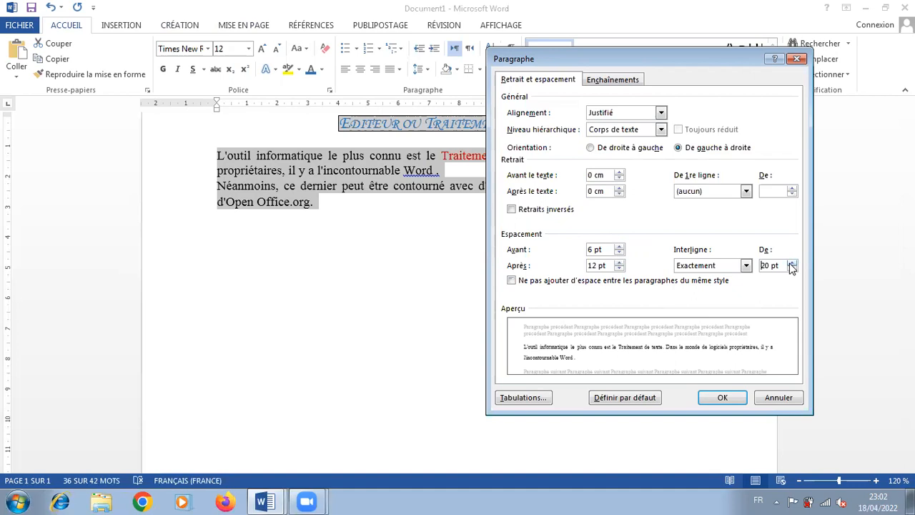
Give the two body paragraphs a first-line indent of 1,2 cm and apply the paragraph settings
{"action": "left_click", "coordinate": [745, 191]}
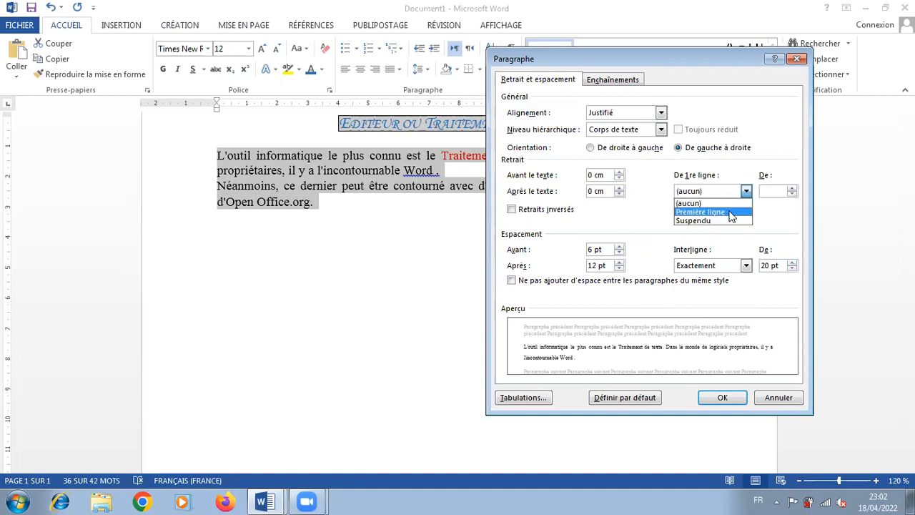
{"action": "left_click", "coordinate": [734, 212]}
{"action": "left_click", "coordinate": [772, 190]}
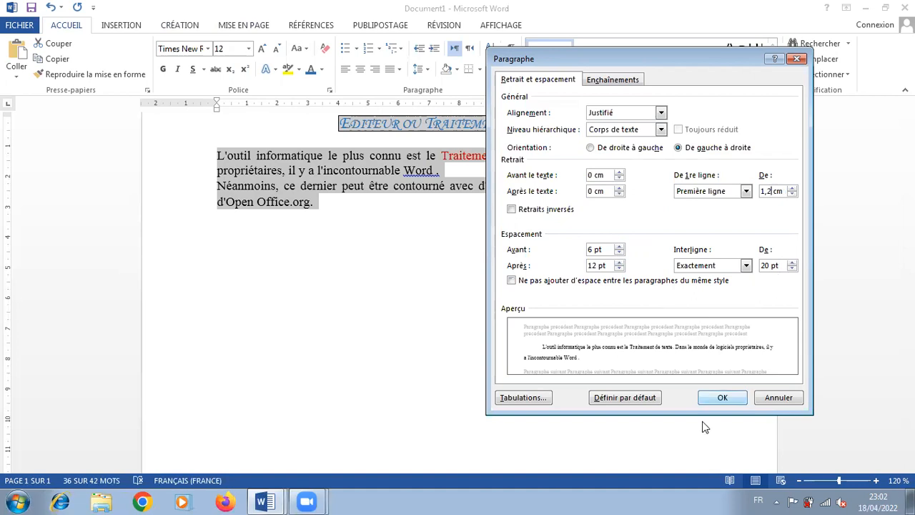
{"action": "left_click", "coordinate": [720, 397]}
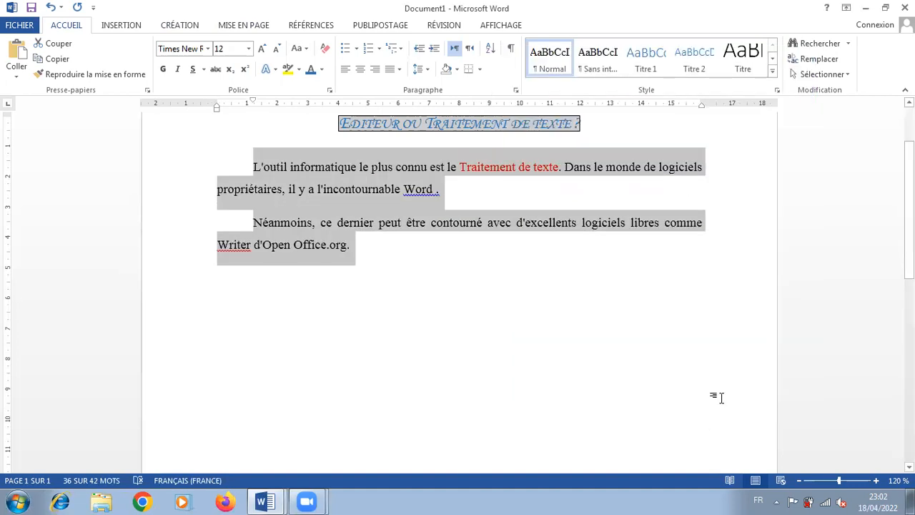
Consult the next instruction in sommaire LP, then add an art page border with the white leaf-vine pattern to the whole of Document1
{"action": "left_click", "coordinate": [265, 502]}
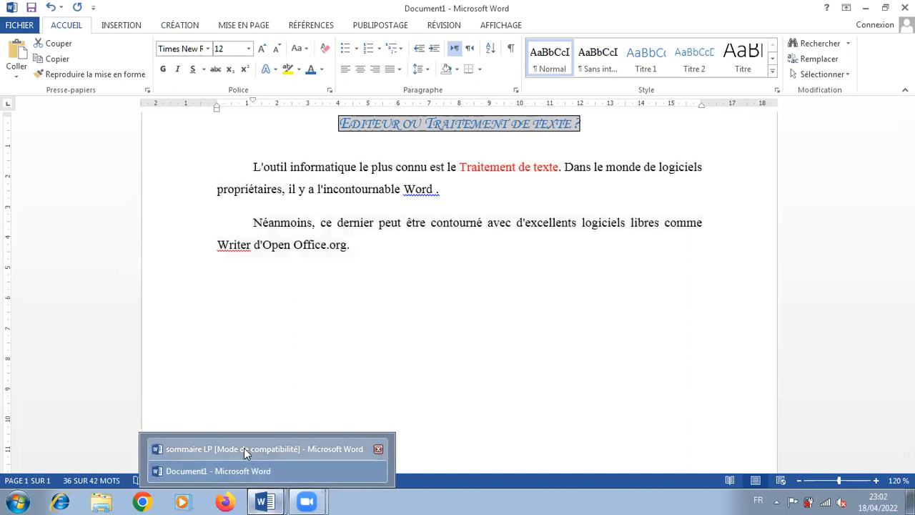
{"action": "left_click", "coordinate": [243, 447]}
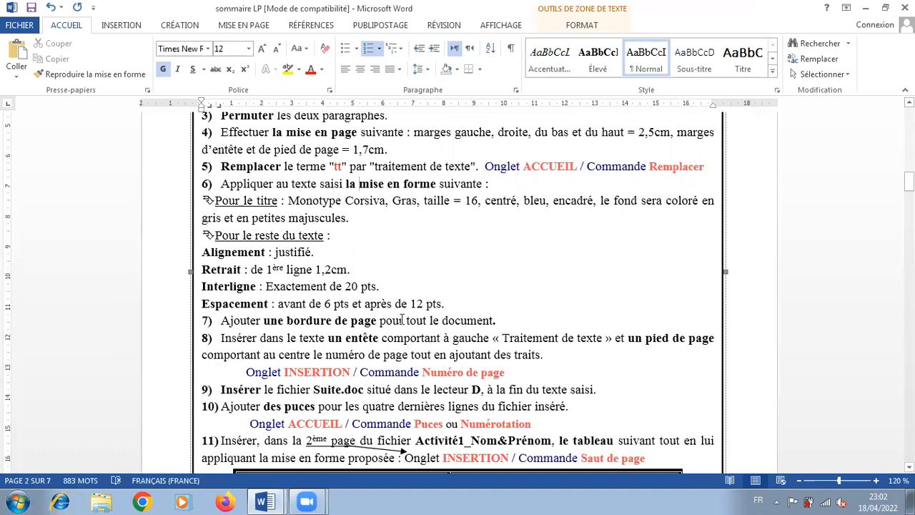
{"action": "left_click", "coordinate": [266, 502]}
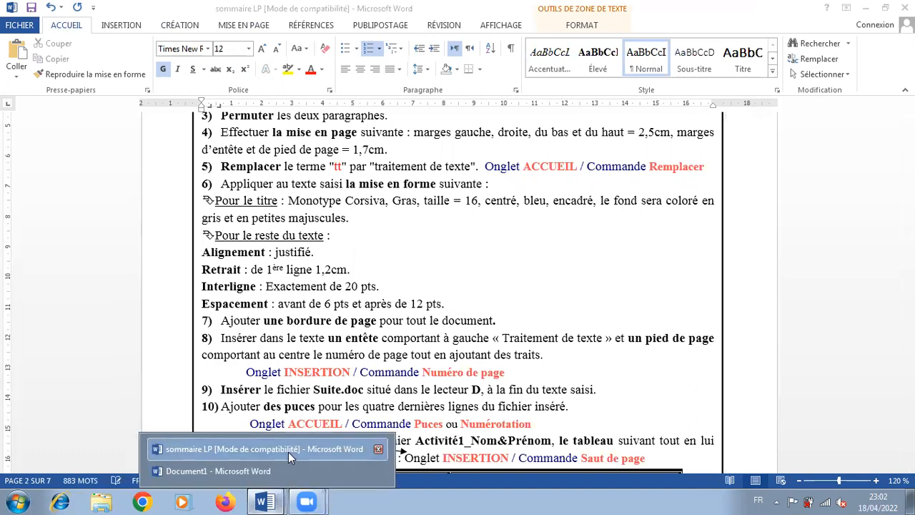
{"action": "left_click", "coordinate": [274, 468]}
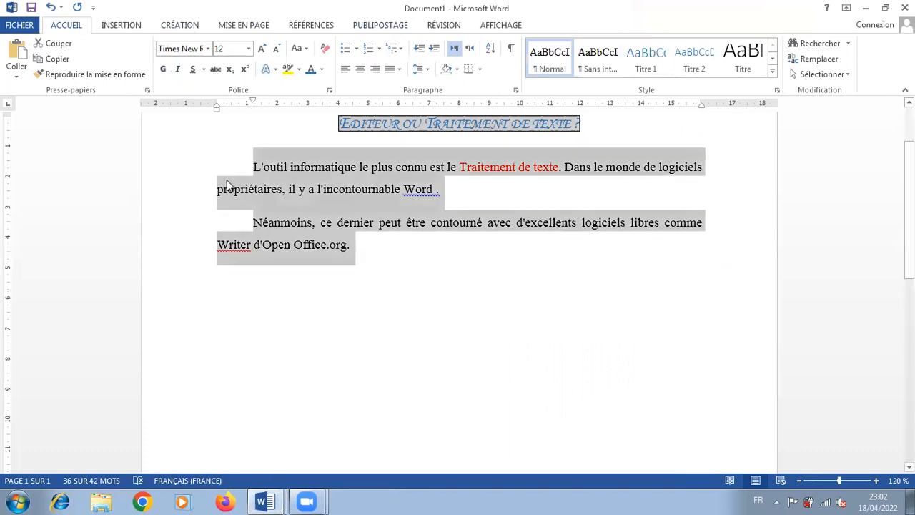
{"action": "left_click", "coordinate": [205, 163]}
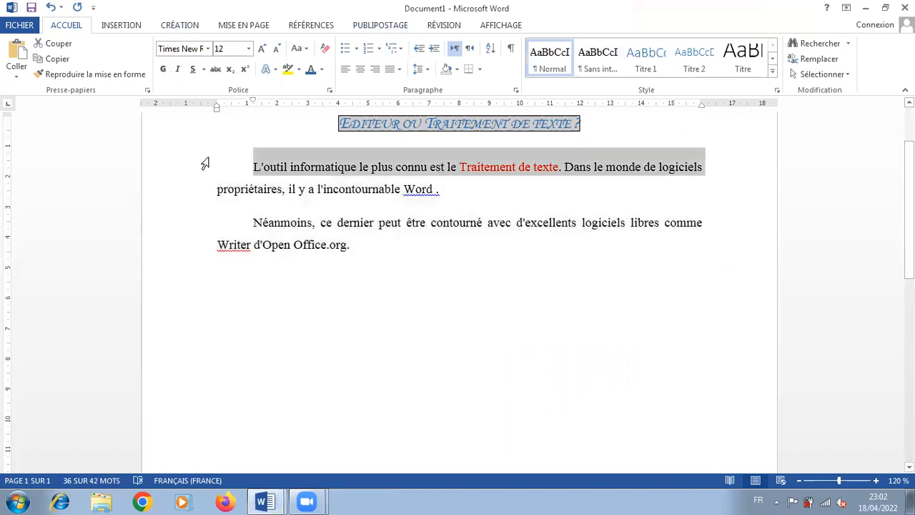
{"action": "left_click", "coordinate": [175, 25]}
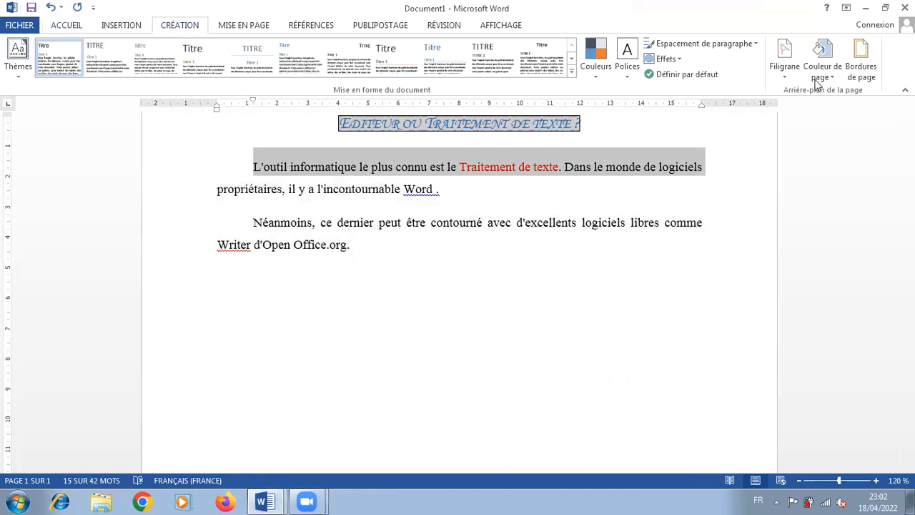
{"action": "left_click", "coordinate": [859, 69]}
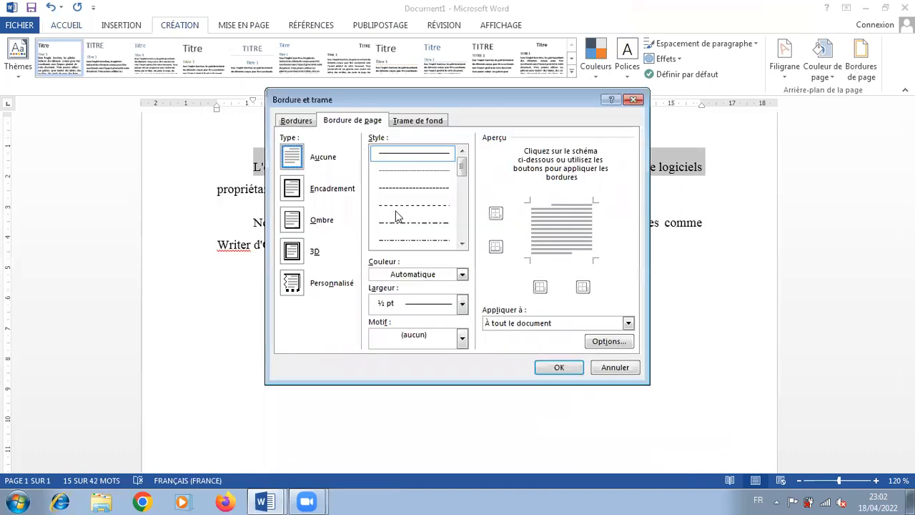
{"action": "left_click", "coordinate": [432, 336]}
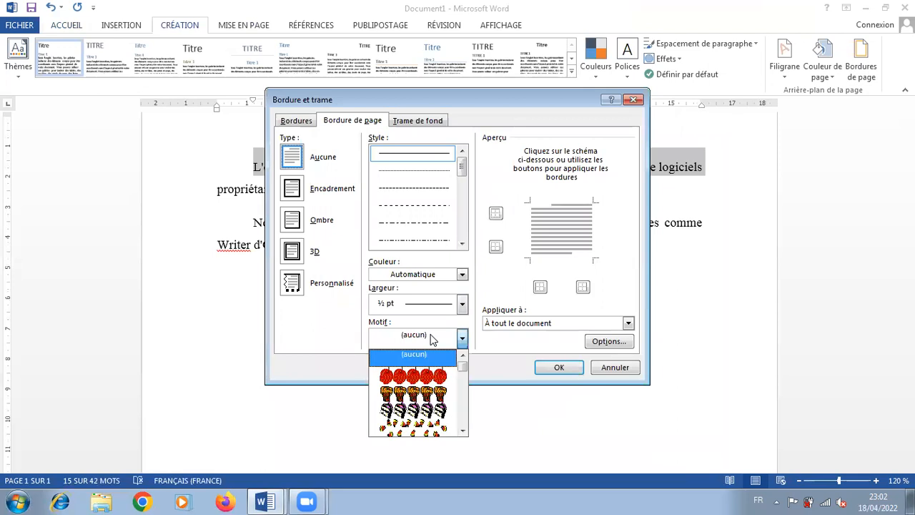
{"action": "left_click_drag", "start_coordinate": [461, 368], "coordinate": [463, 390]}
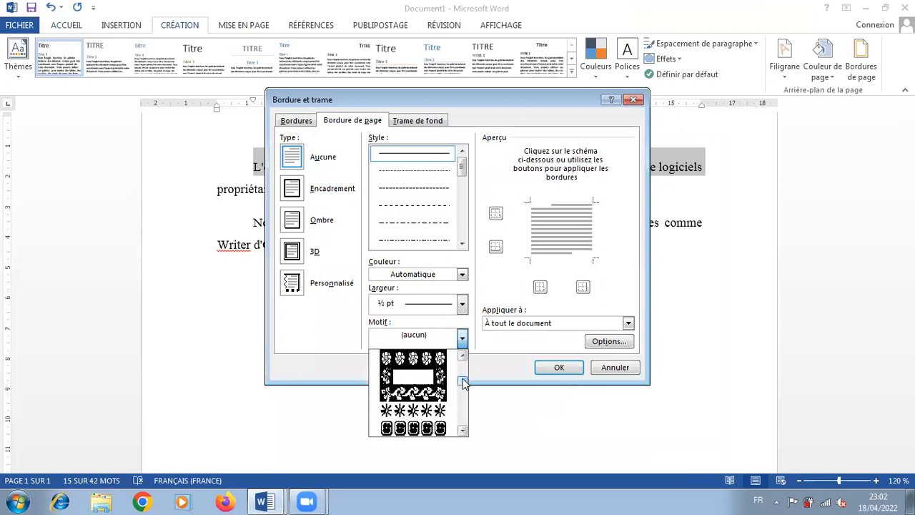
{"action": "left_click", "coordinate": [422, 402]}
{"action": "left_click", "coordinate": [555, 367]}
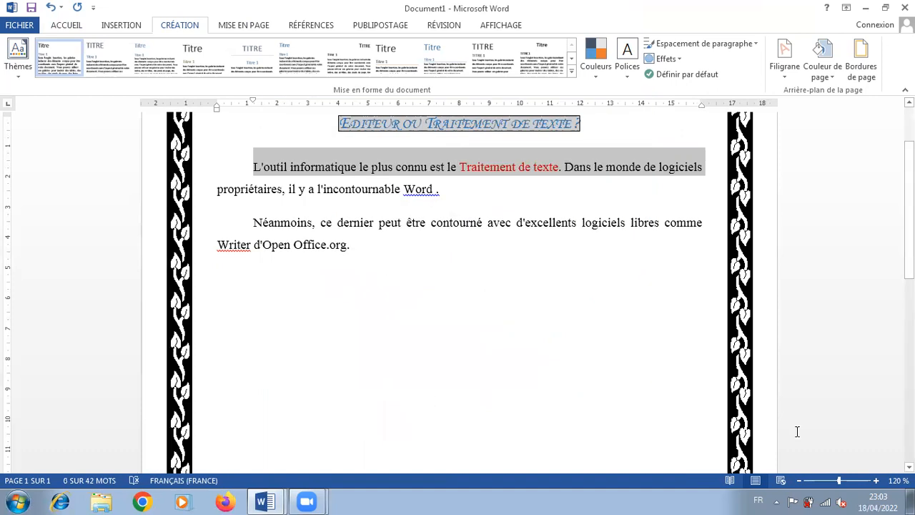
Check the bordered page at reduced zoom, return to 100 %, and copy "Traitement de texte" from instruction 8 in sommaire LP
{"action": "left_click", "coordinate": [799, 480]}
{"action": "left_click", "coordinate": [798, 481]}
{"action": "left_click", "coordinate": [798, 480]}
{"action": "left_click", "coordinate": [799, 480]}
{"action": "left_click", "coordinate": [798, 480]}
{"action": "left_click", "coordinate": [798, 481]}
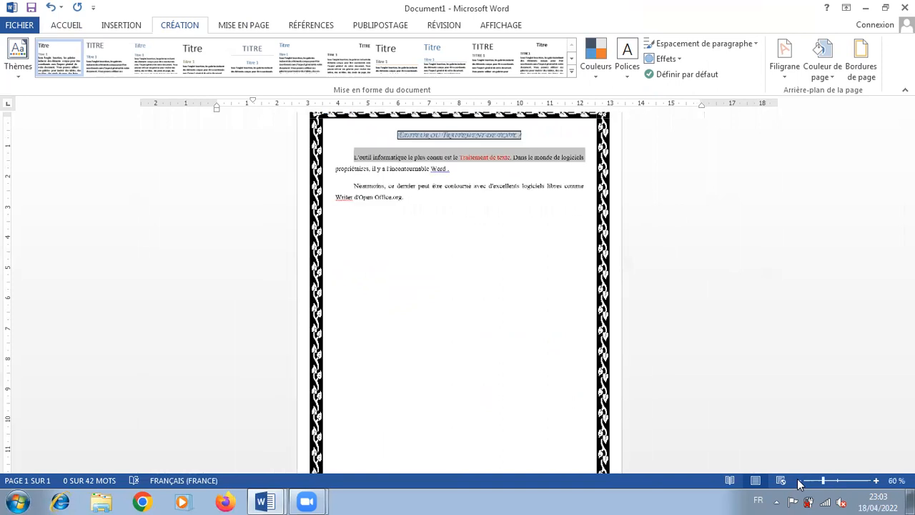
{"action": "left_click", "coordinate": [799, 480]}
{"action": "left_click_drag", "start_coordinate": [819, 481], "coordinate": [837, 482]}
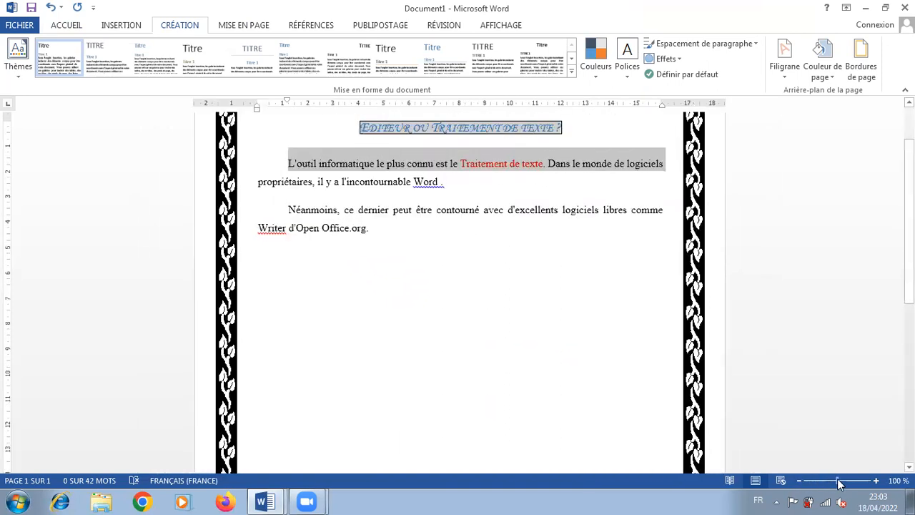
{"action": "left_click", "coordinate": [265, 500]}
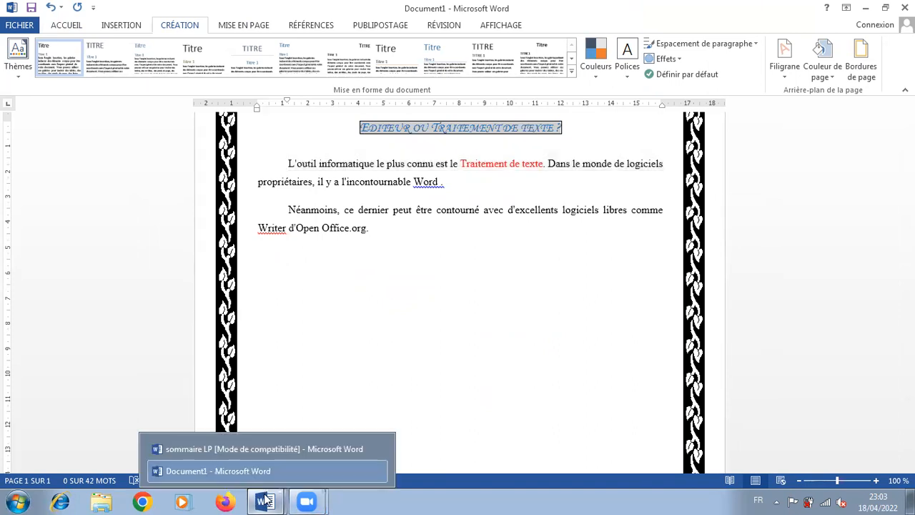
{"action": "left_click", "coordinate": [235, 441]}
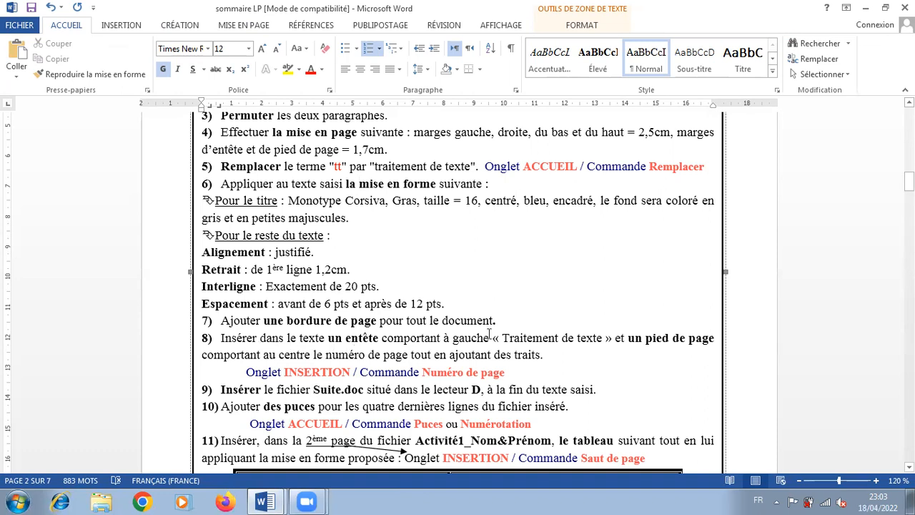
{"action": "left_click_drag", "start_coordinate": [603, 336], "coordinate": [502, 338]}
{"action": "key", "text": "ctrl+c"}
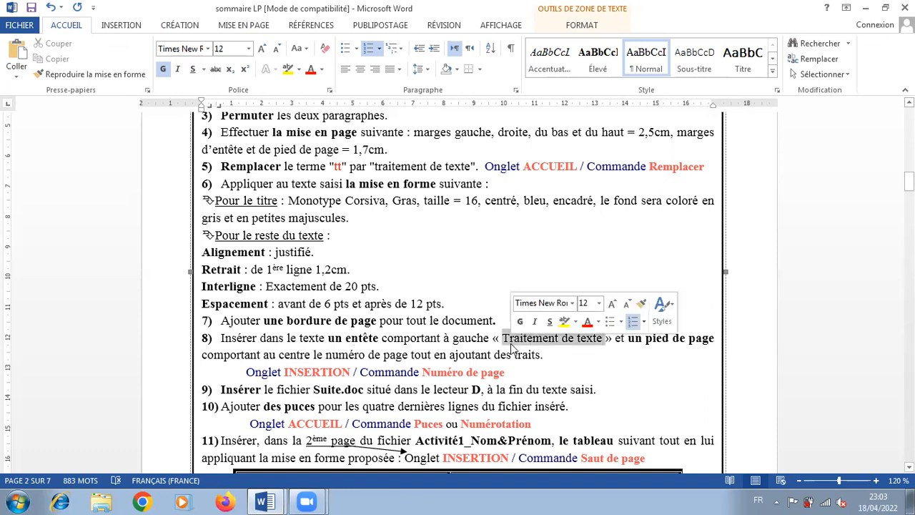
{"action": "right_click", "coordinate": [510, 346]}
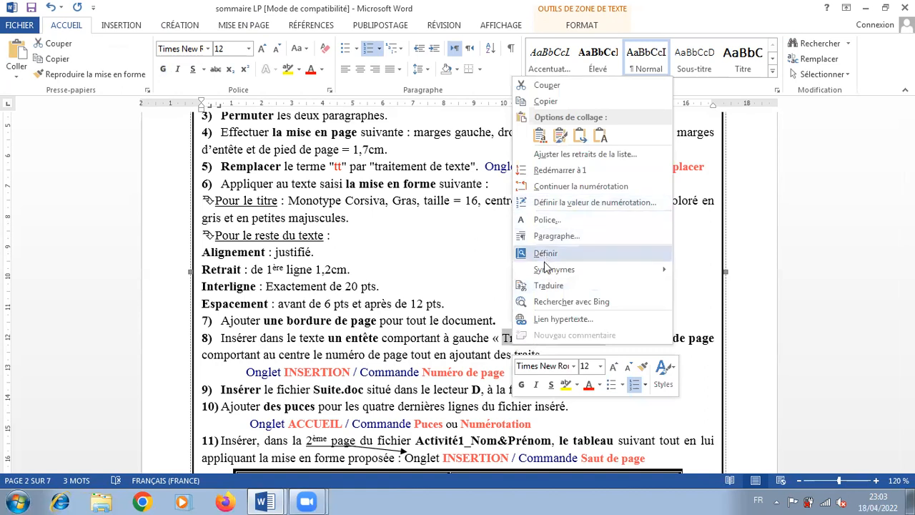
{"action": "left_click", "coordinate": [554, 102]}
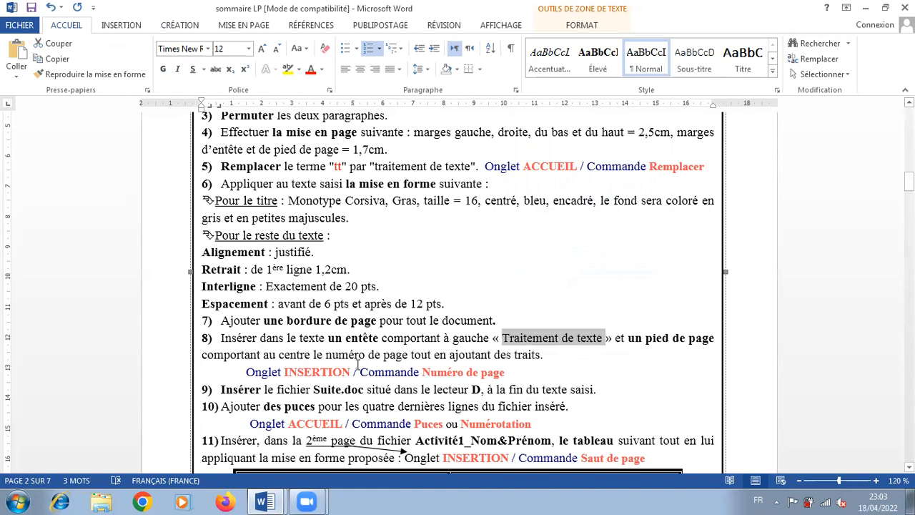
Insert the Austin header in Document1 and paste "Traitement de texte" in place of its document title
{"action": "left_click", "coordinate": [264, 502]}
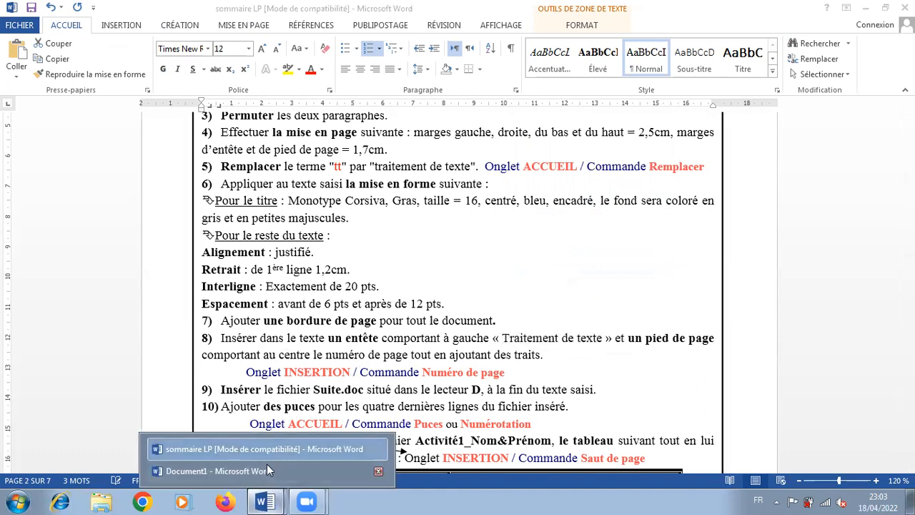
{"action": "left_click", "coordinate": [267, 465]}
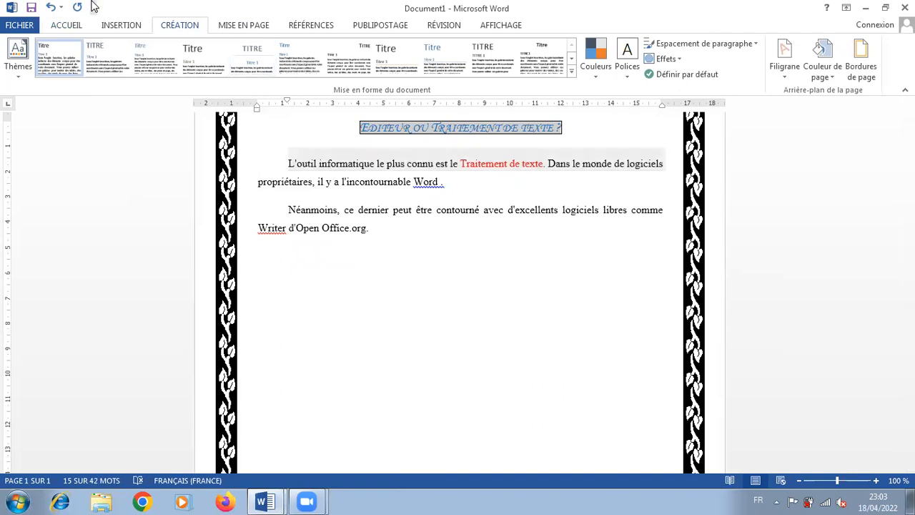
{"action": "left_click", "coordinate": [64, 27]}
{"action": "left_click", "coordinate": [120, 26]}
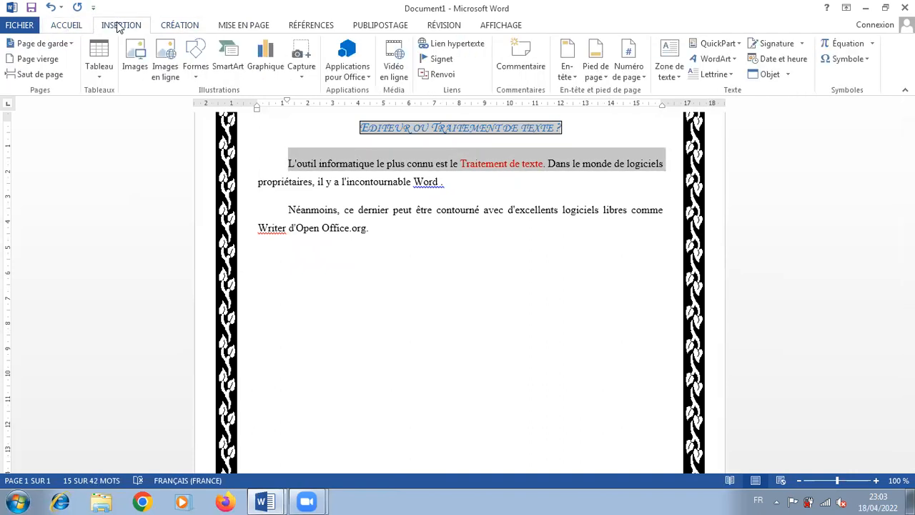
{"action": "left_click", "coordinate": [572, 76]}
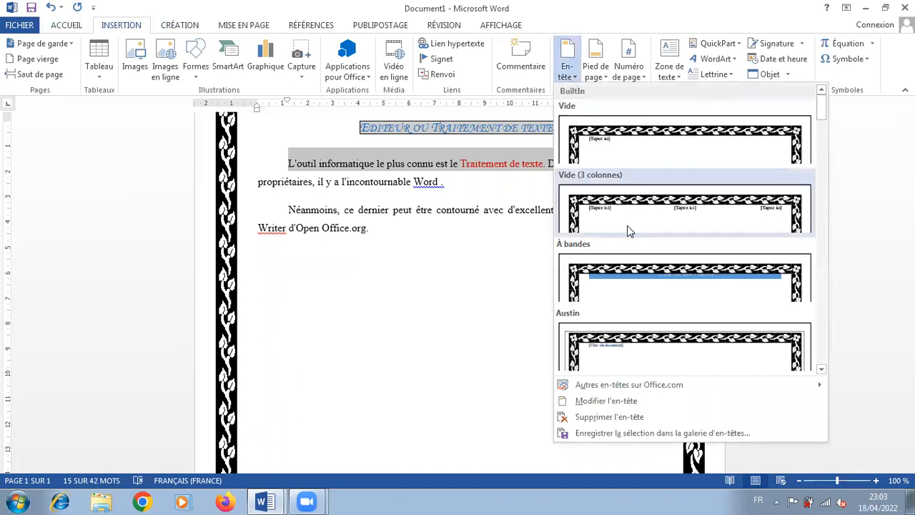
{"action": "left_click", "coordinate": [621, 353]}
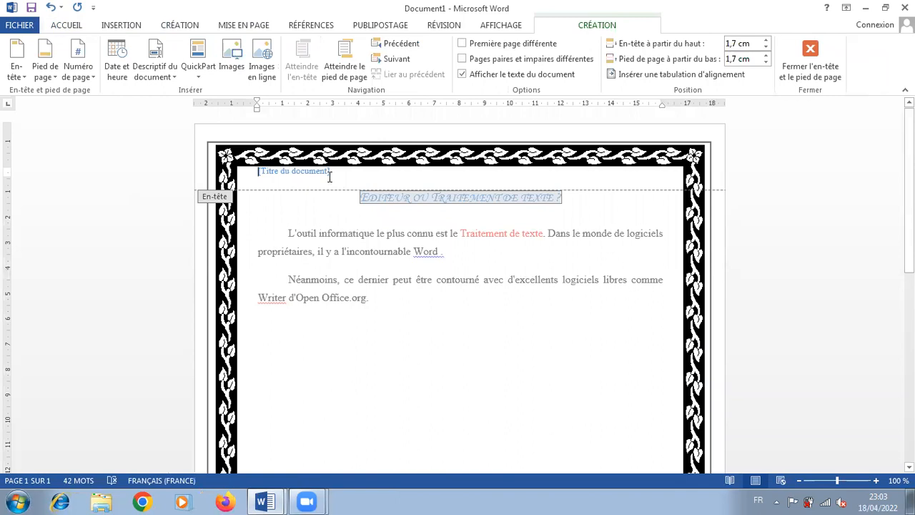
{"action": "left_click", "coordinate": [258, 173]}
{"action": "key", "text": "ctrl+v"}
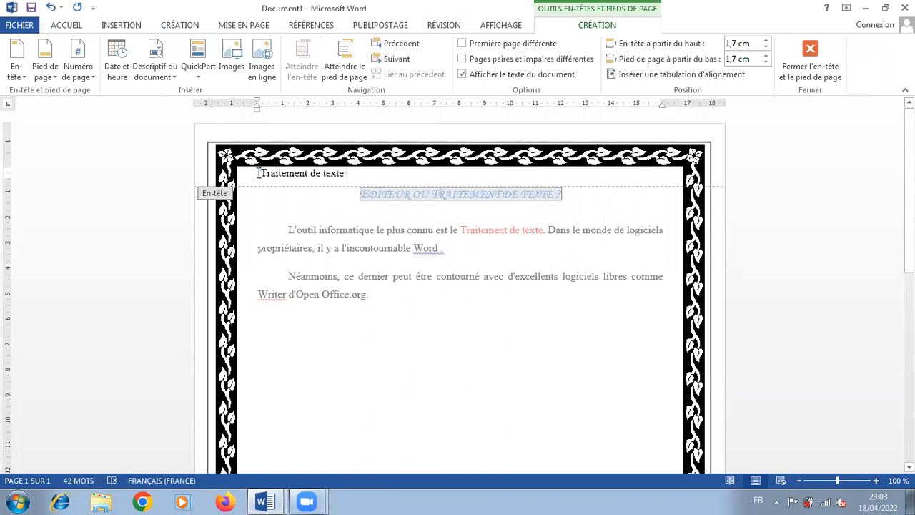
Insert a centred page number at the top of the page using the Numéro normal 2 style
{"action": "scroll", "coordinate": [496, 293], "scroll_direction": "down", "scroll_amount": 8}
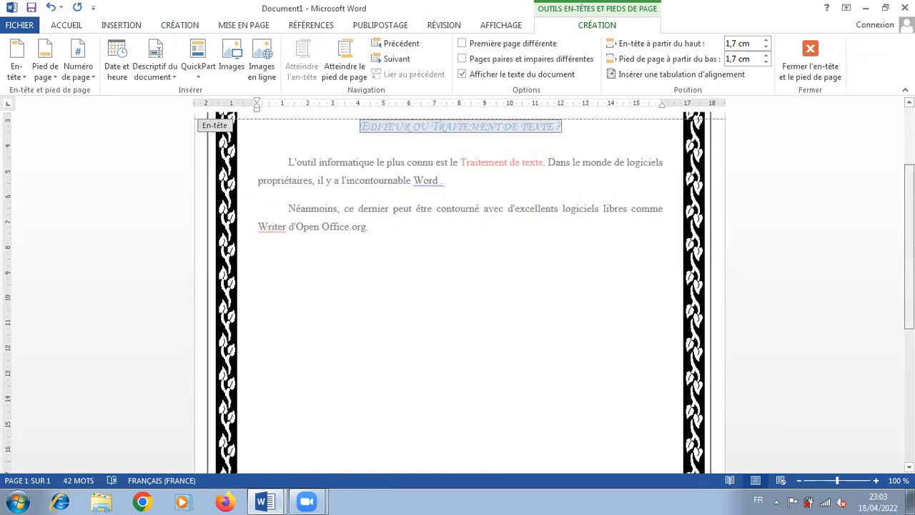
{"action": "scroll", "coordinate": [495, 293], "scroll_direction": "down", "scroll_amount": 5}
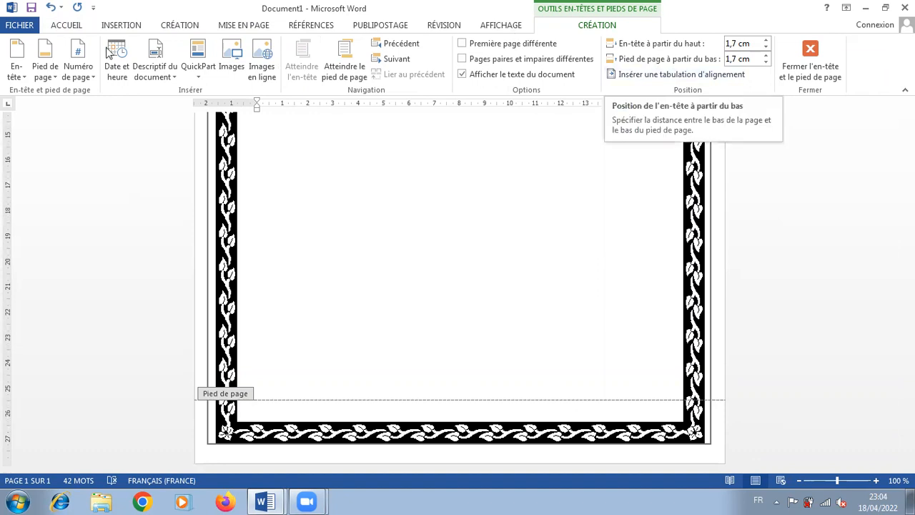
{"action": "left_click", "coordinate": [123, 25]}
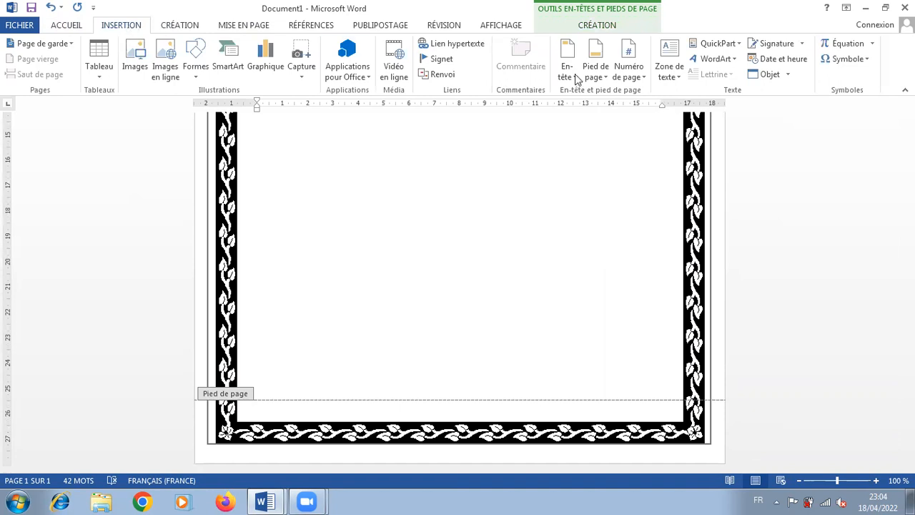
{"action": "left_click", "coordinate": [629, 82]}
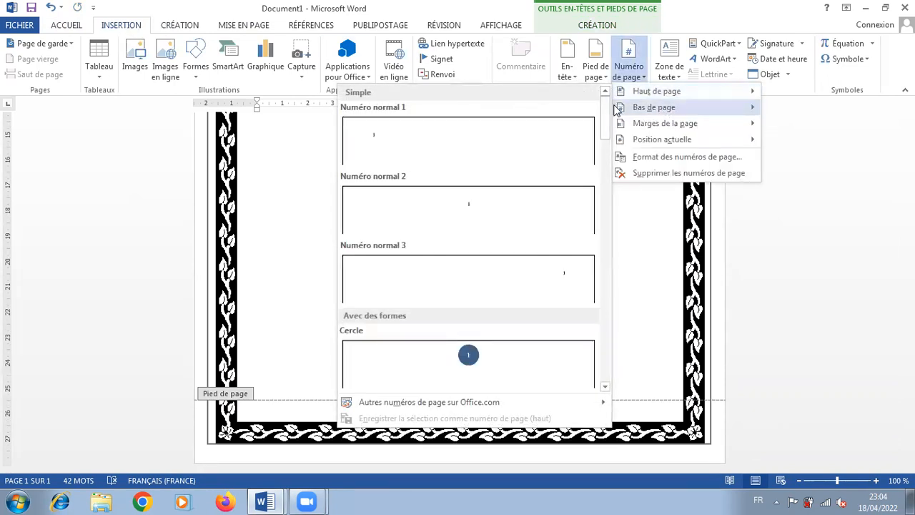
{"action": "left_click", "coordinate": [470, 213]}
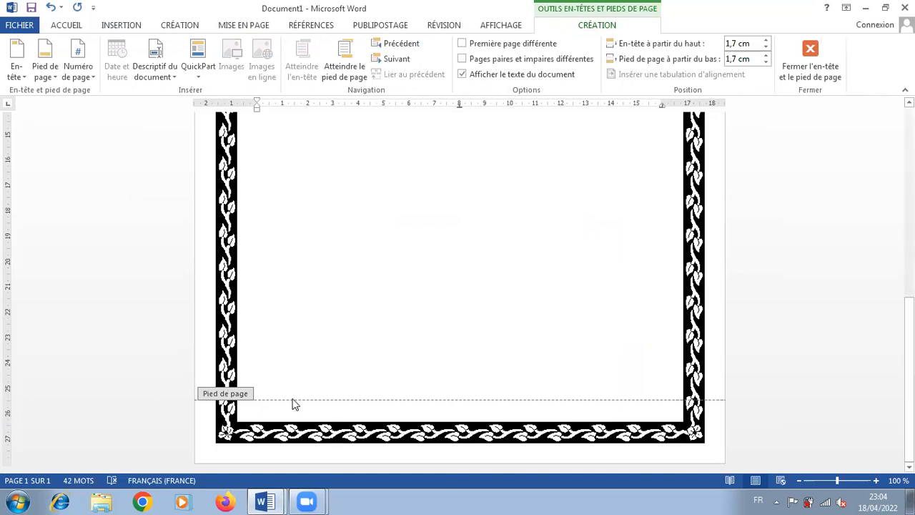
Insert a page number in the footer of Document1 using the Numéro normal 3 style
{"action": "left_click", "coordinate": [407, 410]}
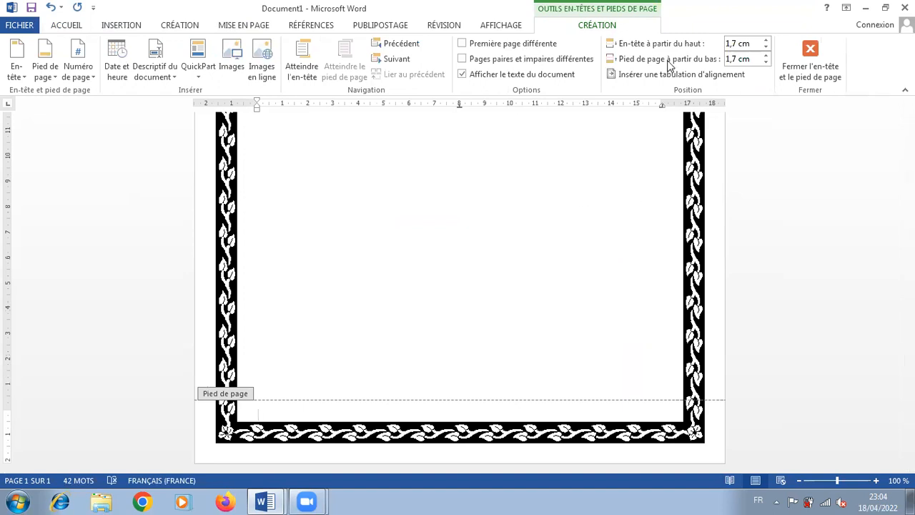
{"action": "left_click", "coordinate": [110, 27]}
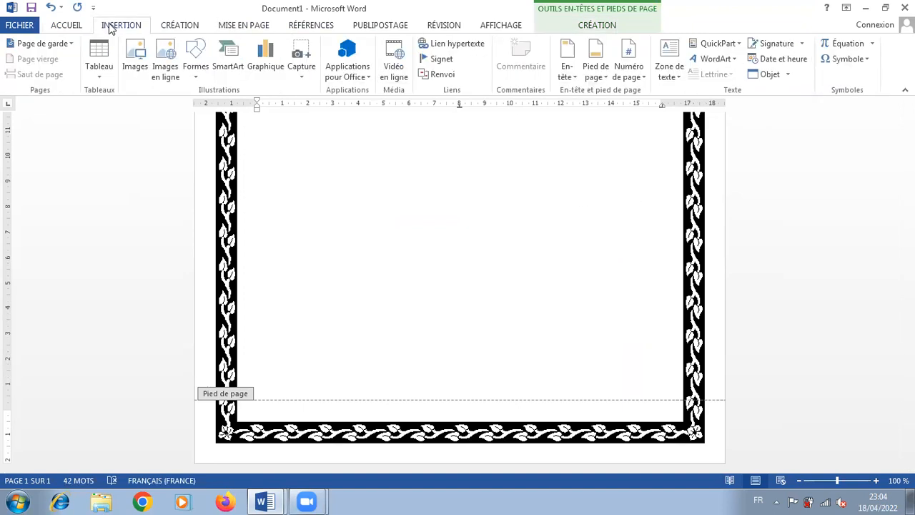
{"action": "left_click", "coordinate": [643, 72]}
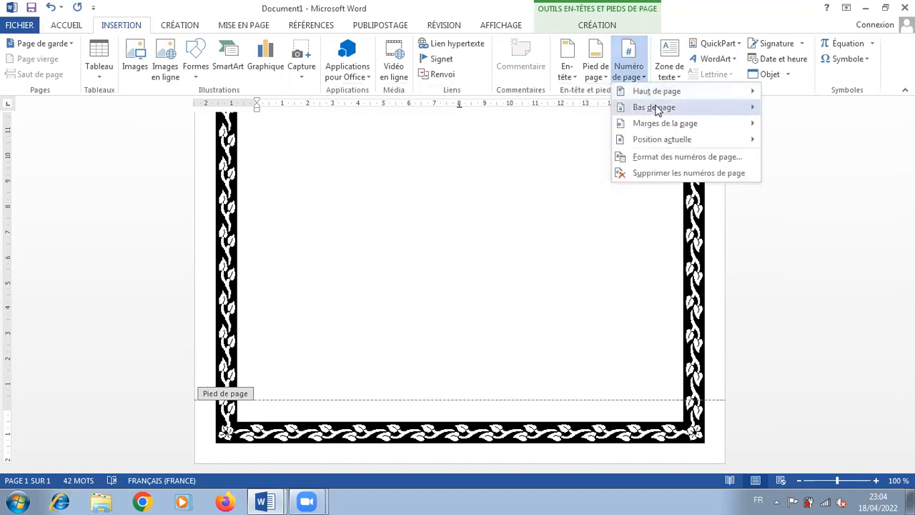
{"action": "mouse_move", "coordinate": [657, 109]}
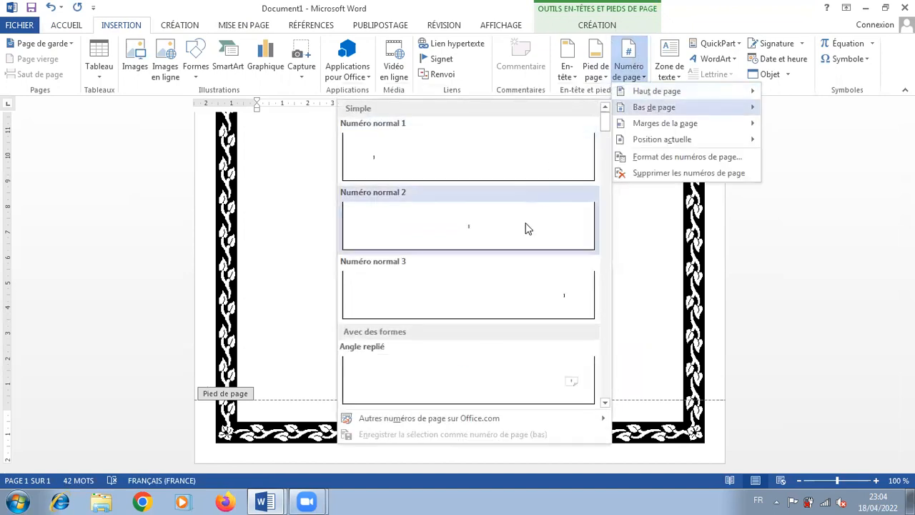
{"action": "left_click", "coordinate": [535, 300]}
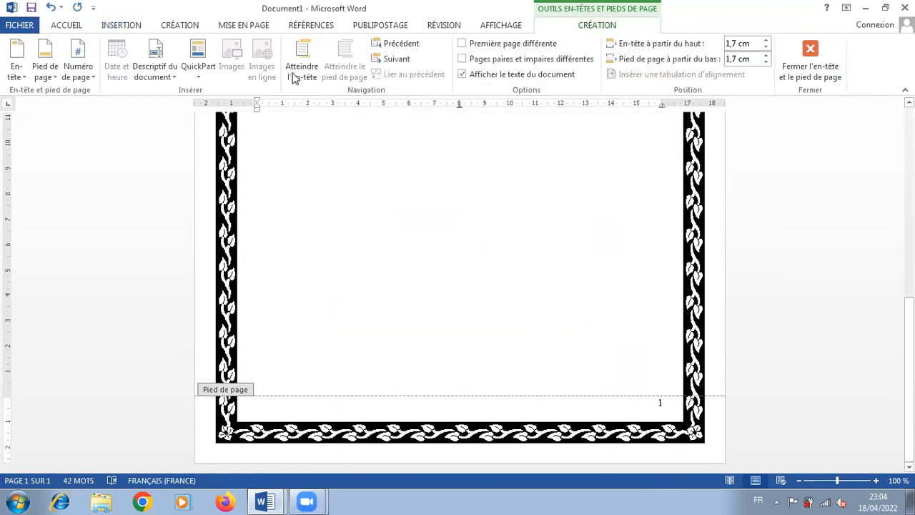
Centre the footer page number, enclose it in dashes as "-1-", and return to the body text
{"action": "left_click", "coordinate": [66, 29]}
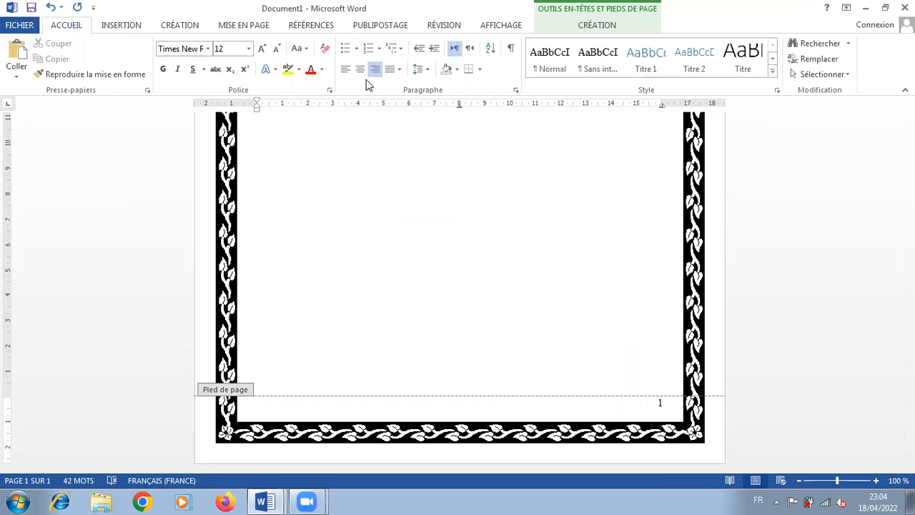
{"action": "left_click", "coordinate": [360, 69]}
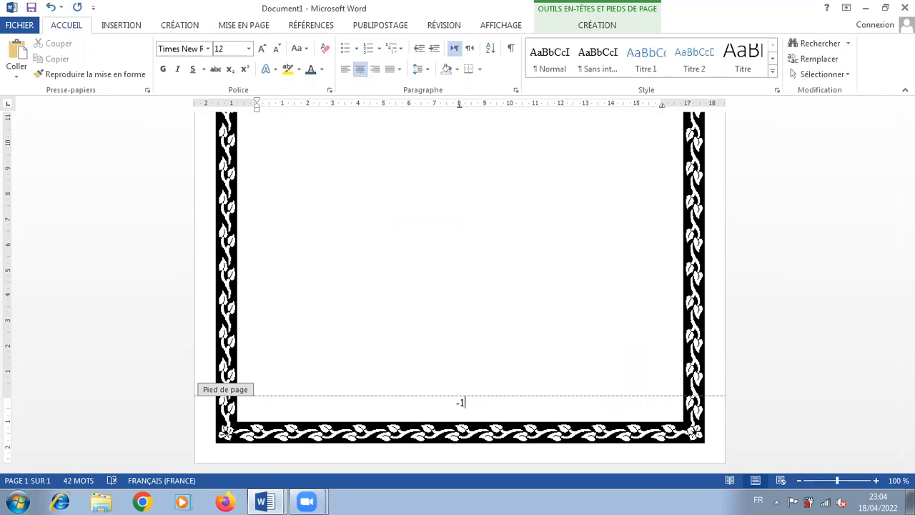
{"action": "double_click", "coordinate": [438, 205]}
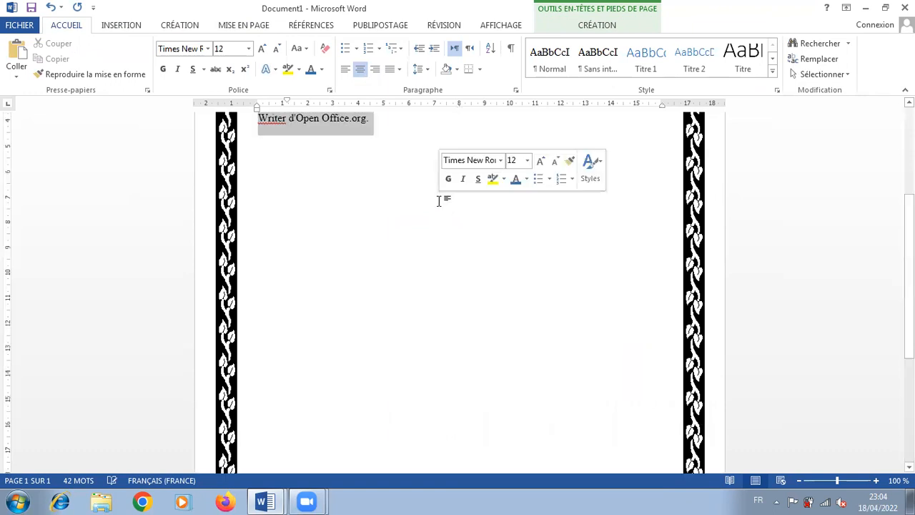
Paste "Traitement de texte" into the page header, align it left, and return to the body to check the footer
{"action": "scroll", "coordinate": [746, 166], "scroll_direction": "up", "scroll_amount": 4}
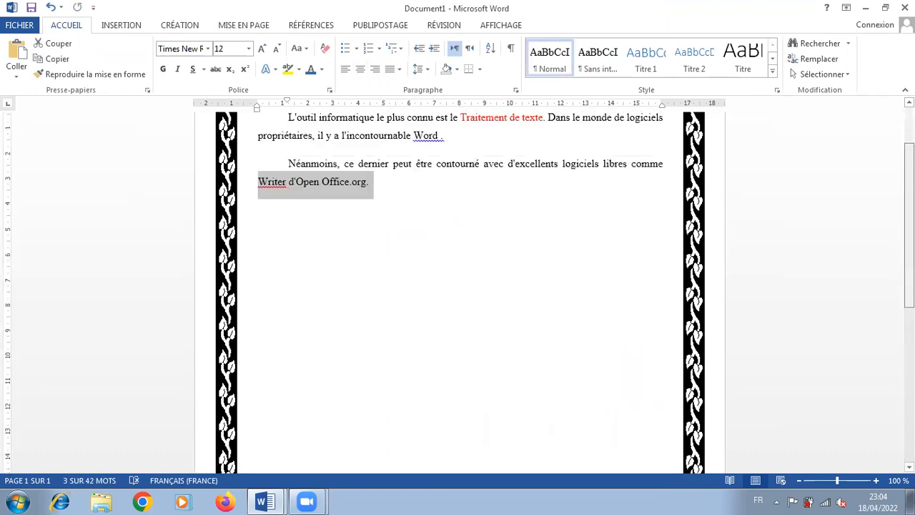
{"action": "scroll", "coordinate": [461, 293], "scroll_direction": "up", "scroll_amount": 1}
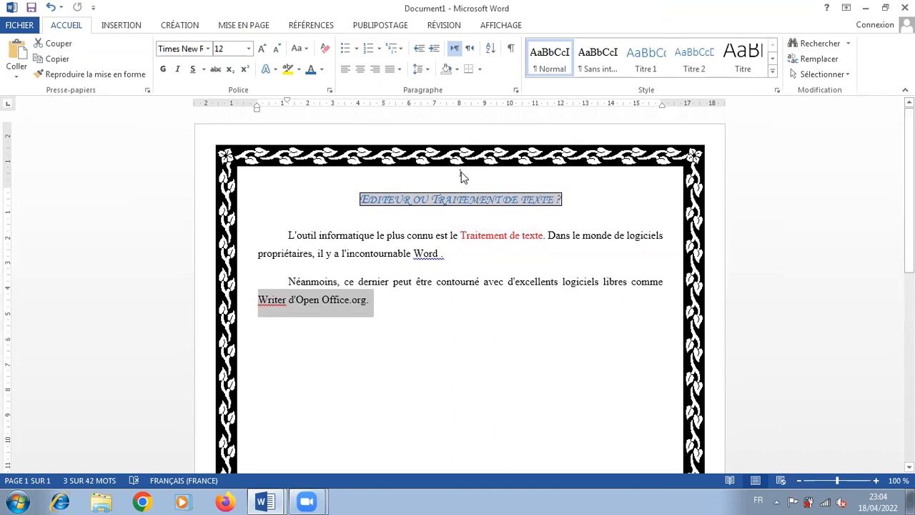
{"action": "double_click", "coordinate": [461, 173]}
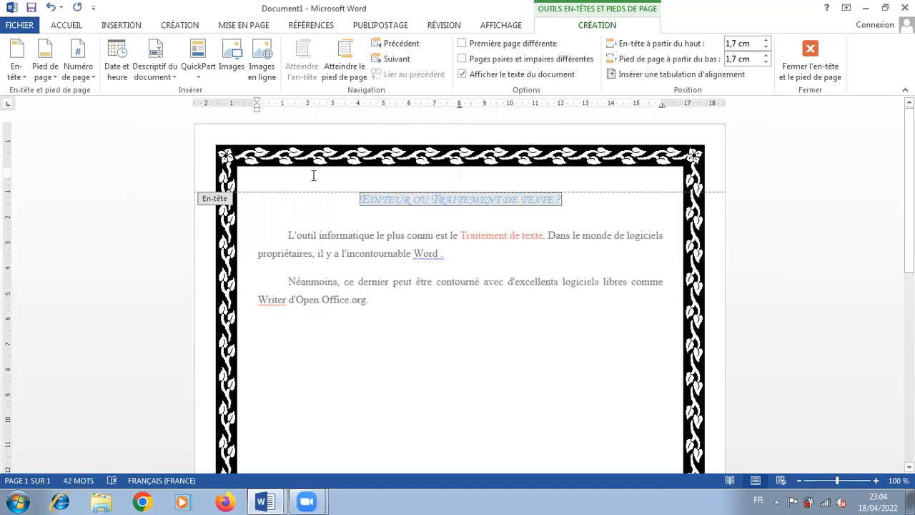
{"action": "type", "text": "Traitement de texte"}
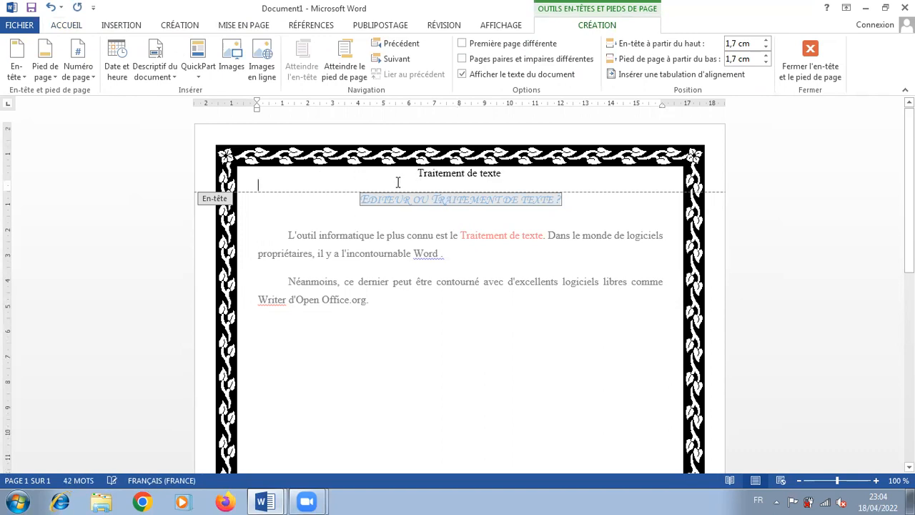
{"action": "left_click", "coordinate": [63, 24]}
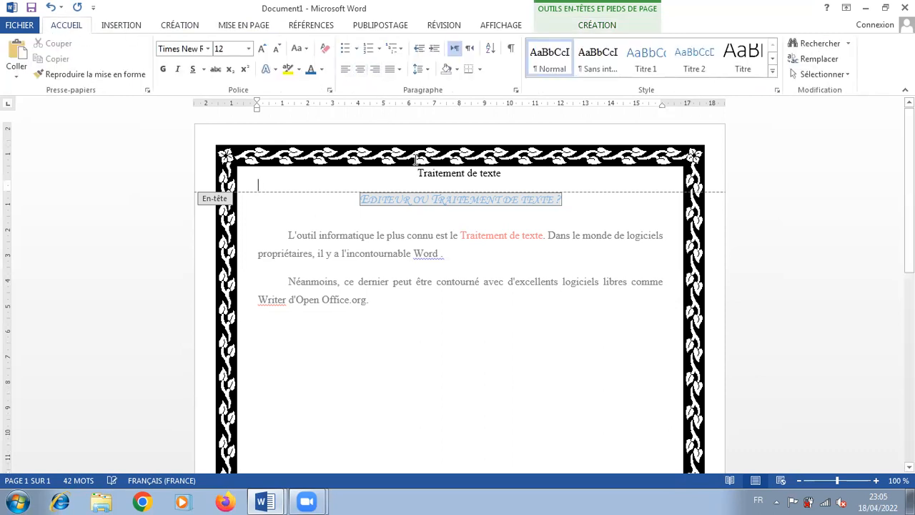
{"action": "left_click", "coordinate": [346, 68]}
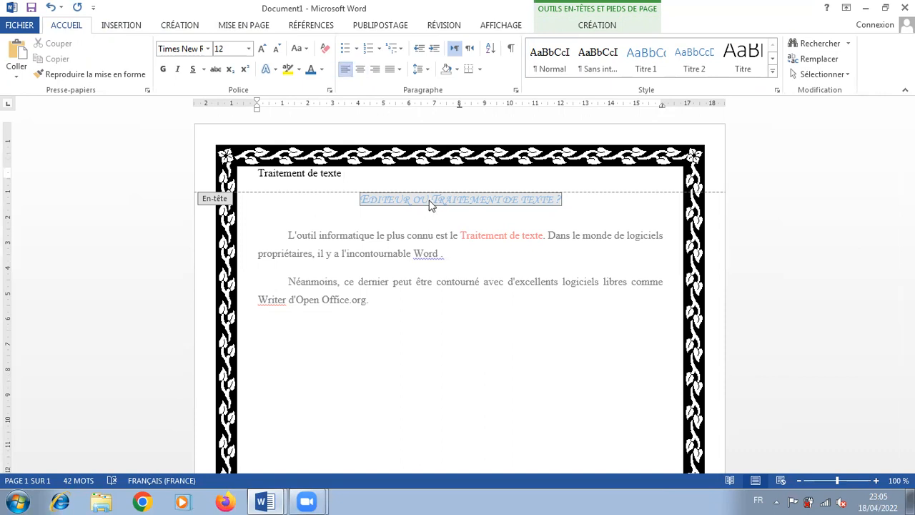
{"action": "double_click", "coordinate": [418, 322]}
{"action": "left_click_drag", "start_coordinate": [909, 182], "coordinate": [909, 375]}
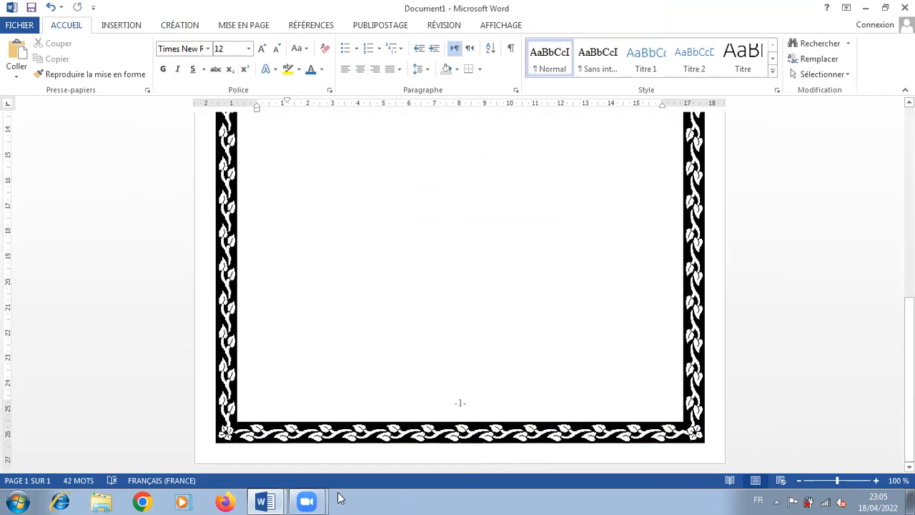
Consult instruction 9 in sommaire LP, then open the Suite document from the Mouna word folder inside 4 Lettres
{"action": "left_click", "coordinate": [264, 501]}
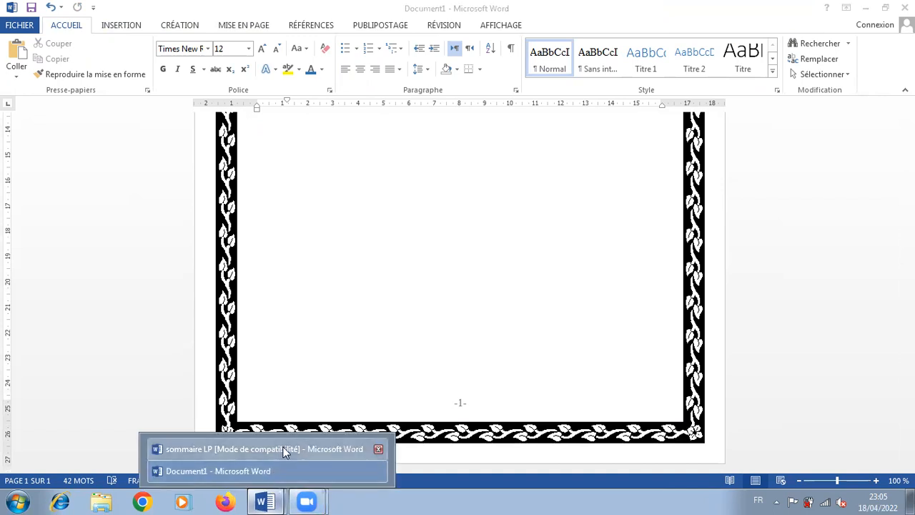
{"action": "left_click", "coordinate": [284, 448]}
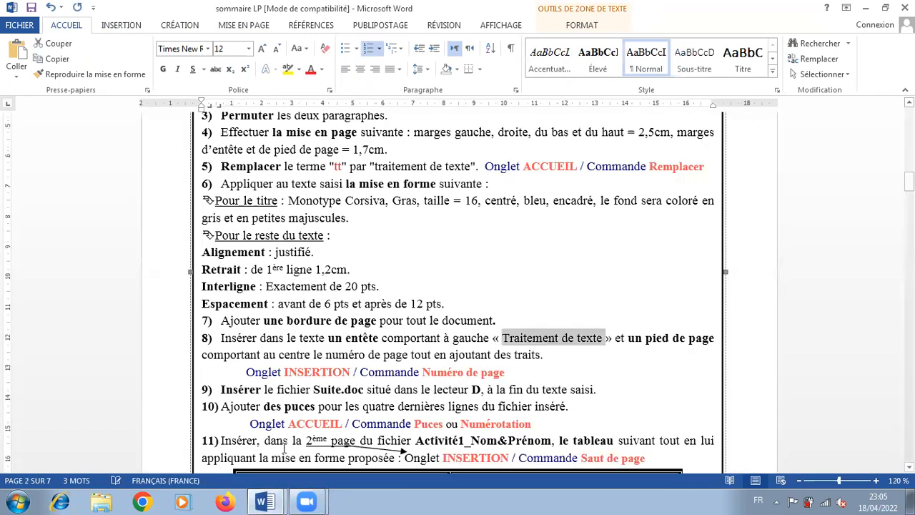
{"action": "left_click", "coordinate": [22, 25]}
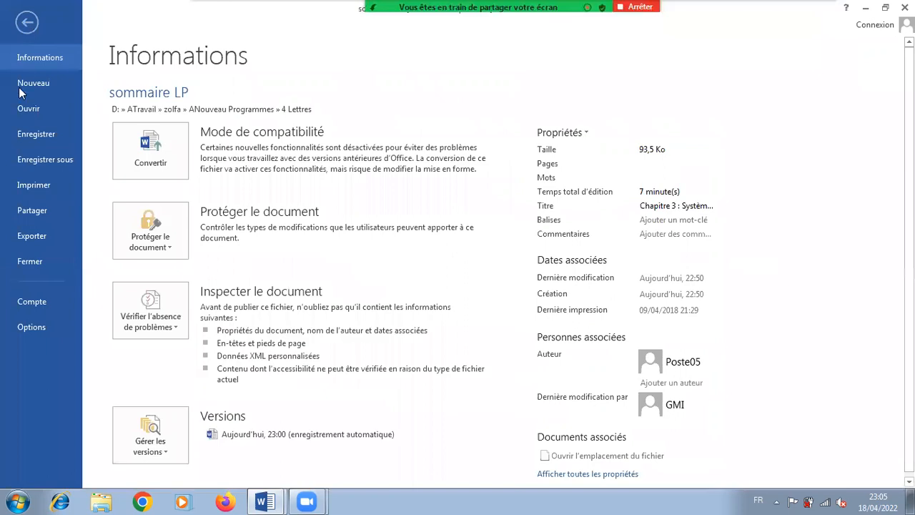
{"action": "left_click", "coordinate": [44, 111]}
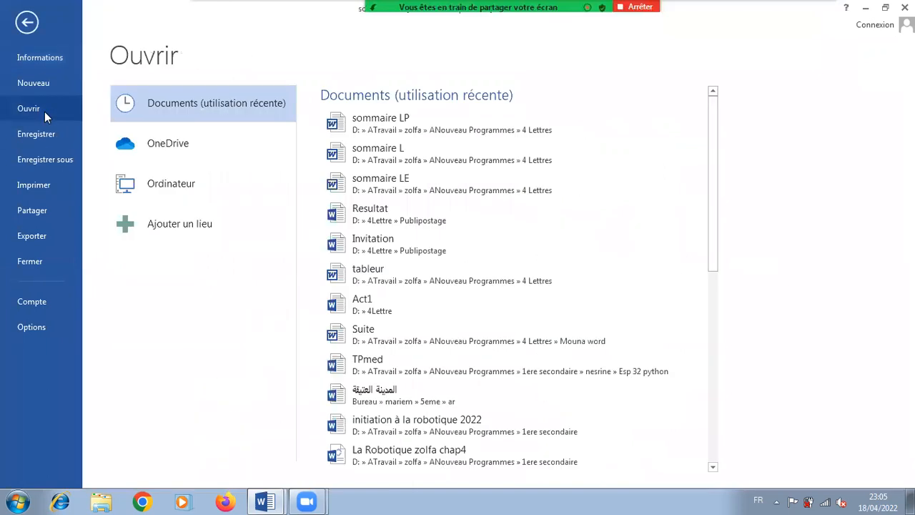
{"action": "left_click_drag", "start_coordinate": [715, 140], "coordinate": [706, 198]}
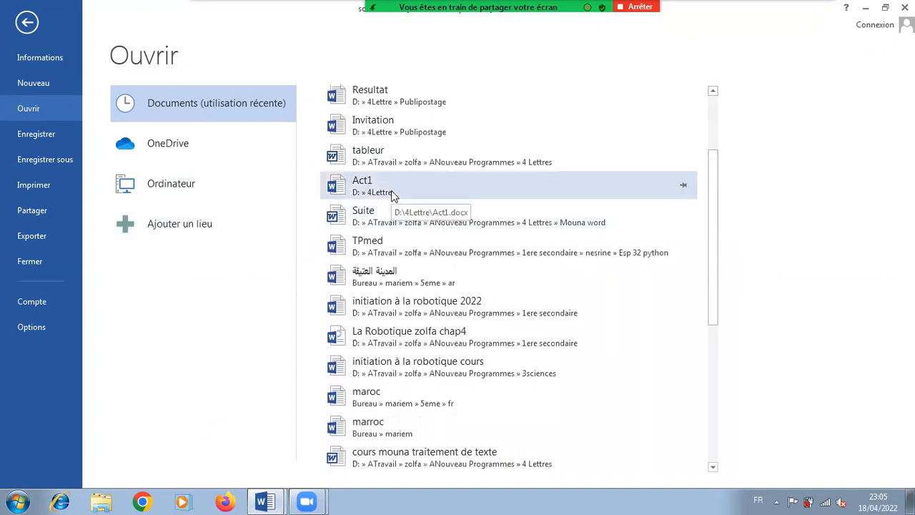
{"action": "left_click", "coordinate": [161, 187]}
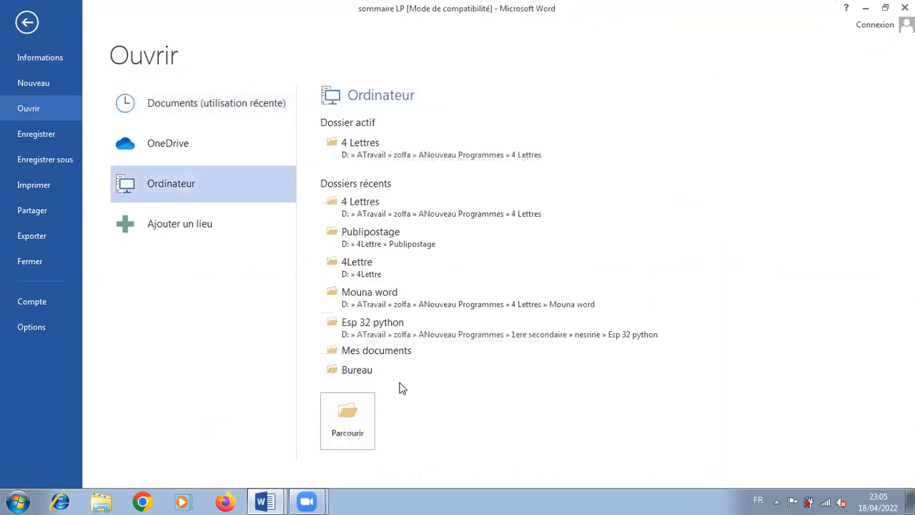
{"action": "left_click", "coordinate": [392, 155]}
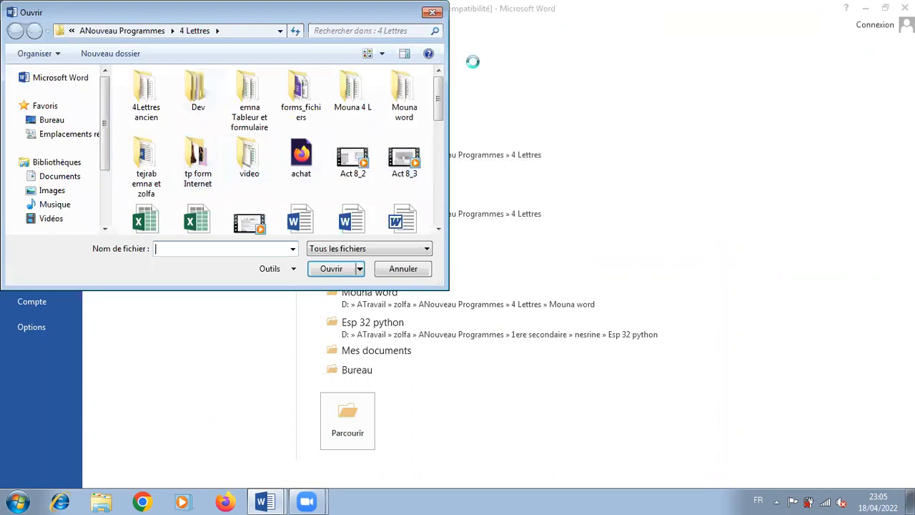
{"action": "left_click_drag", "start_coordinate": [441, 100], "coordinate": [442, 182]}
{"action": "left_click_drag", "start_coordinate": [441, 184], "coordinate": [443, 97]}
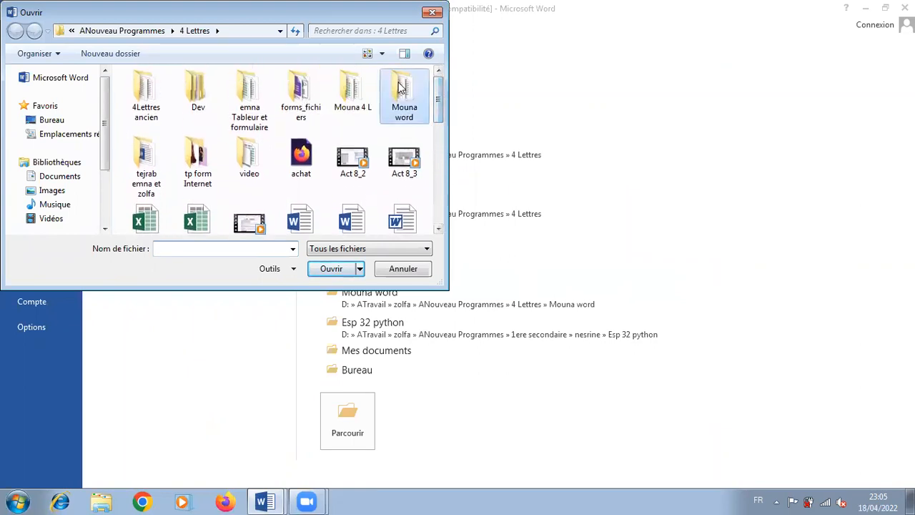
{"action": "double_click", "coordinate": [402, 82]}
{"action": "double_click", "coordinate": [149, 136]}
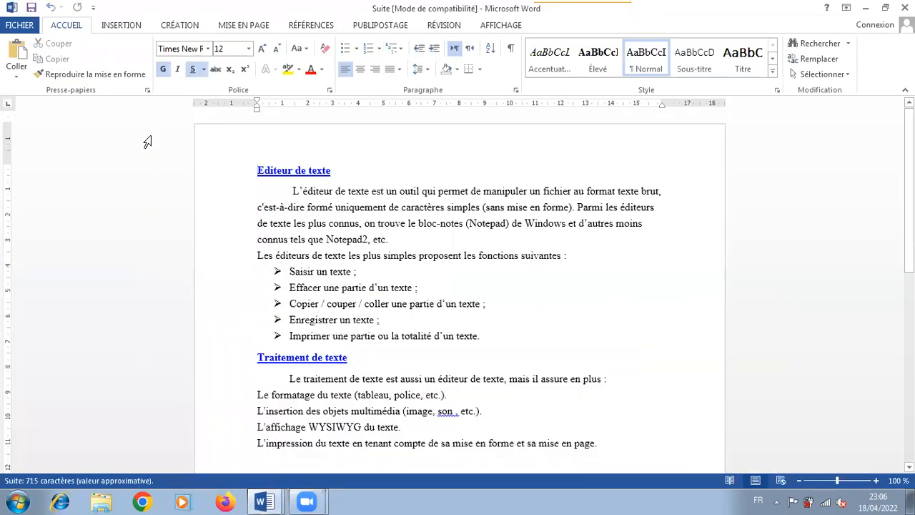
Copy the entire text of the Suite document, from "Editeur de texte" through the last line
{"action": "left_click_drag", "start_coordinate": [251, 164], "coordinate": [596, 461]}
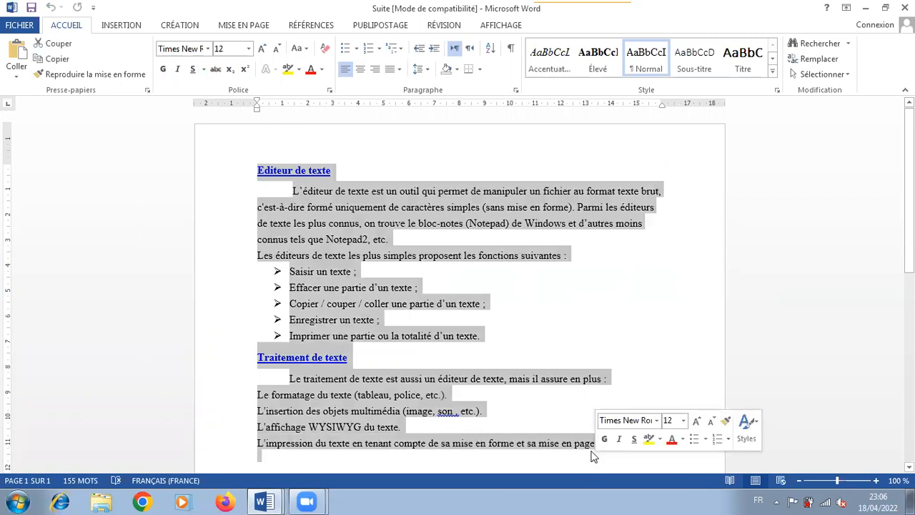
{"action": "right_click", "coordinate": [311, 277]}
{"action": "left_click", "coordinate": [347, 305]}
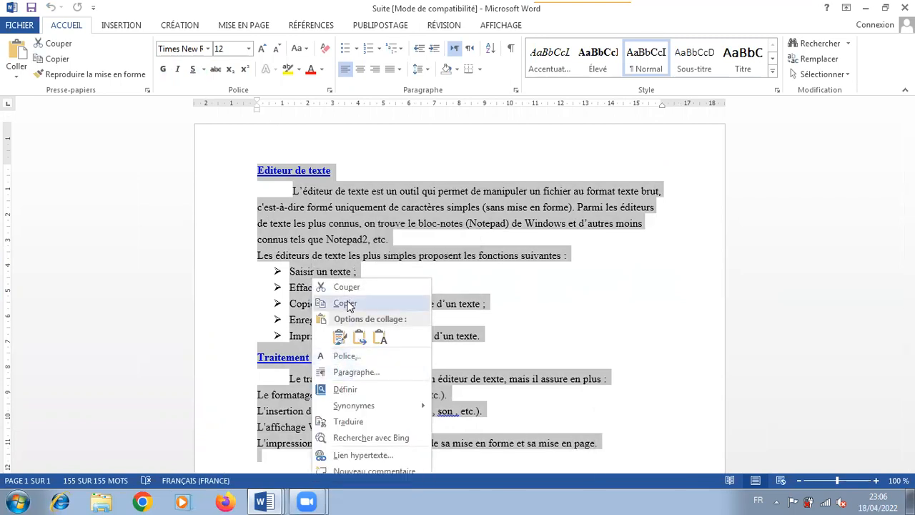
Switch to Document1 and insert a page break after the paragraph ending in "Writer d'Open Office.org."
{"action": "left_click", "coordinate": [261, 500]}
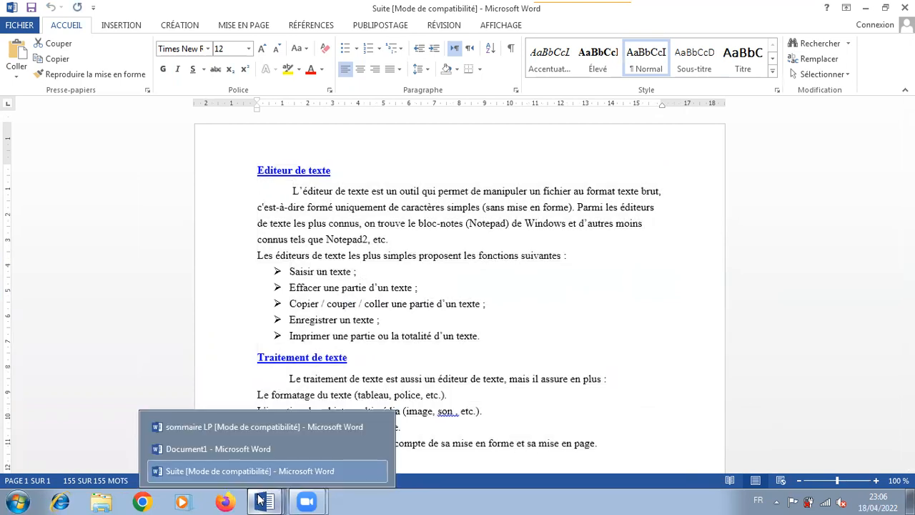
{"action": "left_click", "coordinate": [269, 433]}
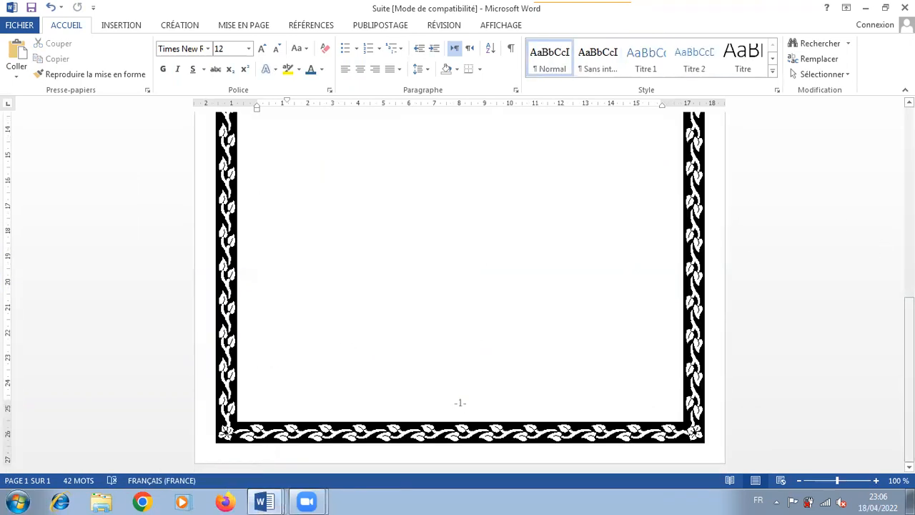
{"action": "scroll", "coordinate": [884, 249], "scroll_direction": "up", "scroll_amount": 4}
{"action": "scroll", "coordinate": [641, 202], "scroll_direction": "up", "scroll_amount": 7}
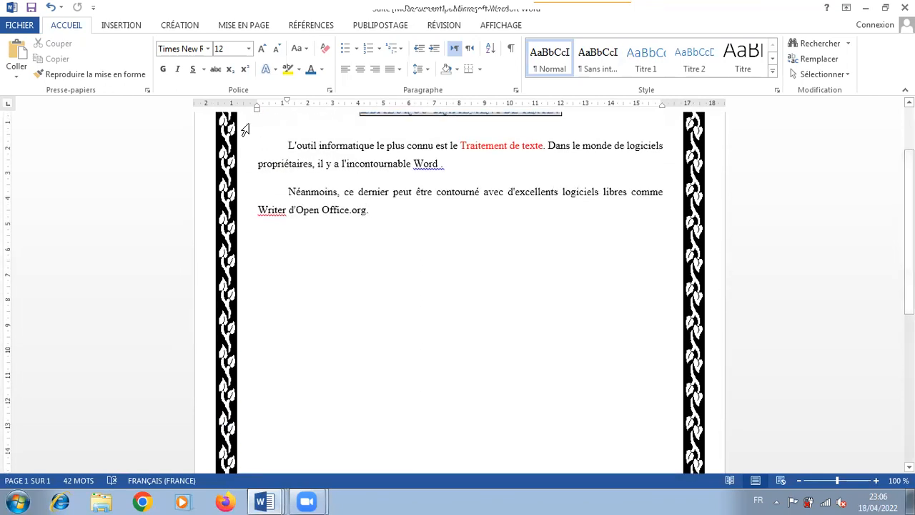
{"action": "left_click", "coordinate": [122, 26]}
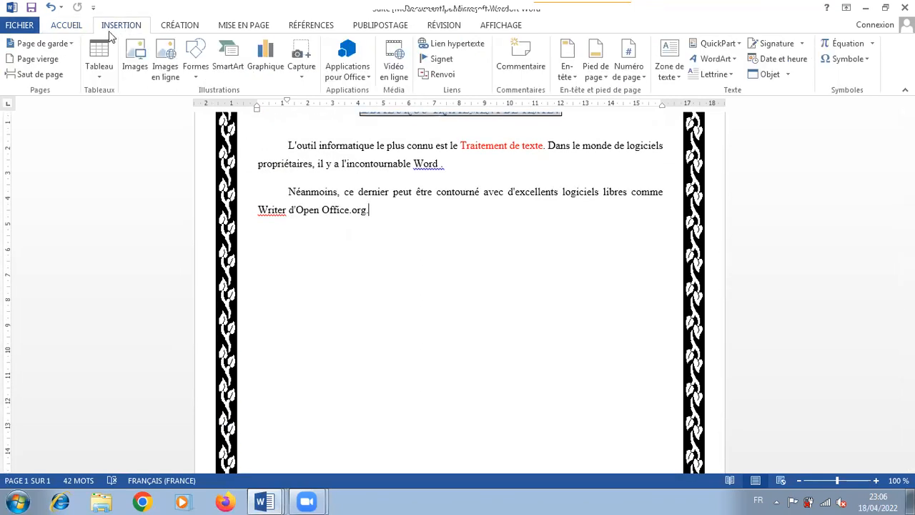
{"action": "left_click", "coordinate": [50, 77]}
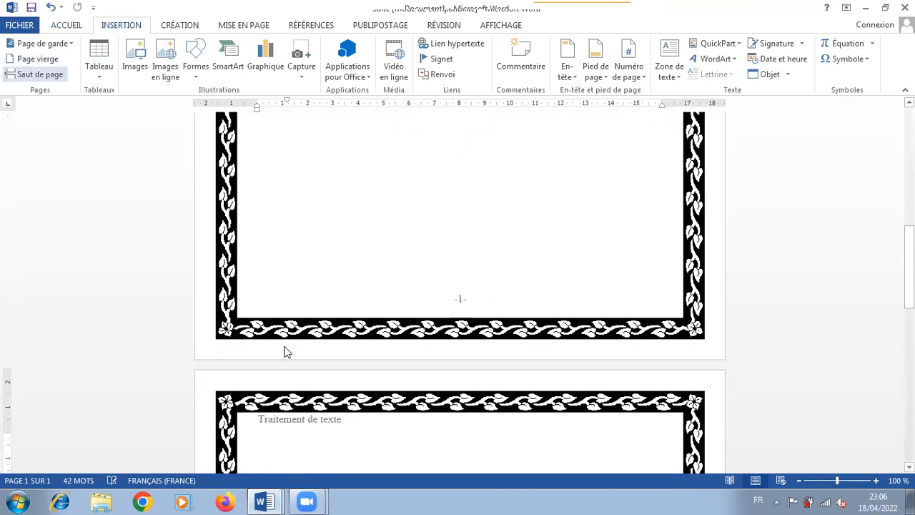
Paste the copied Suite text at the start of the second page of Document1
{"action": "left_click_drag", "start_coordinate": [909, 271], "coordinate": [909, 307]}
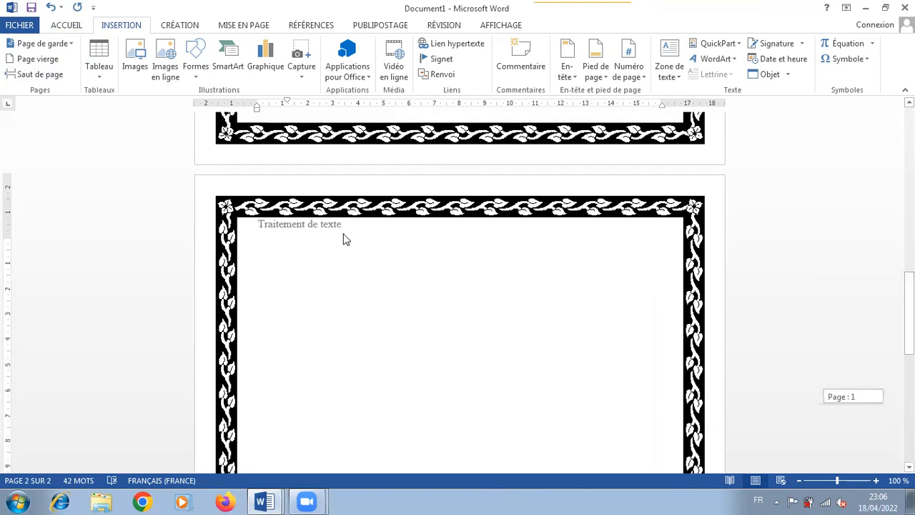
{"action": "right_click", "coordinate": [290, 255]}
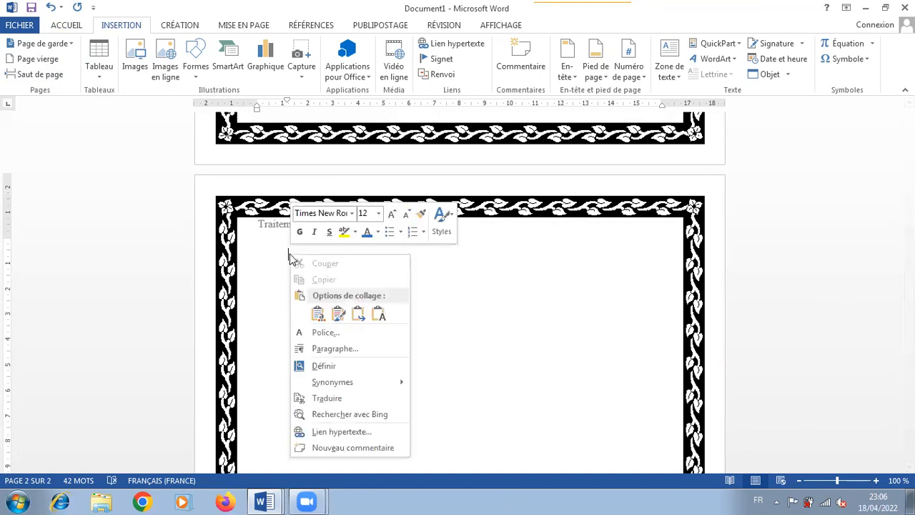
{"action": "left_click", "coordinate": [318, 314]}
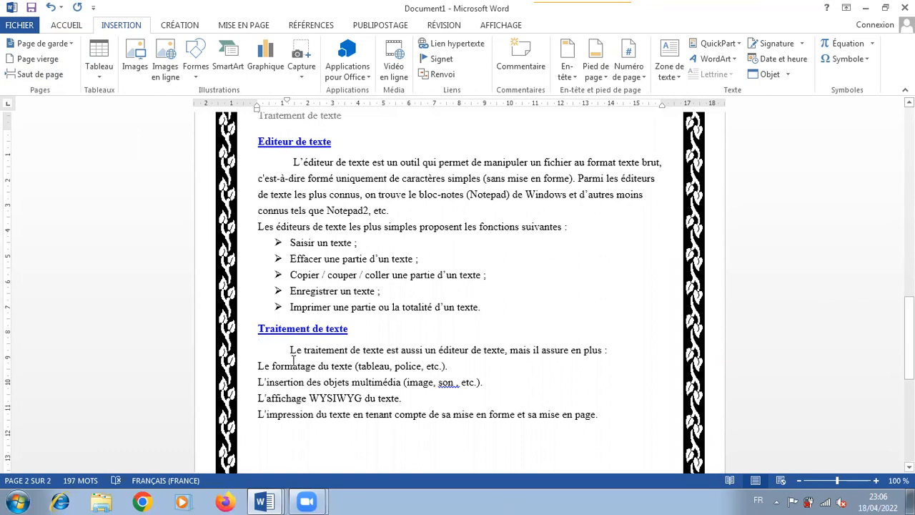
{"action": "mouse_move", "coordinate": [272, 500]}
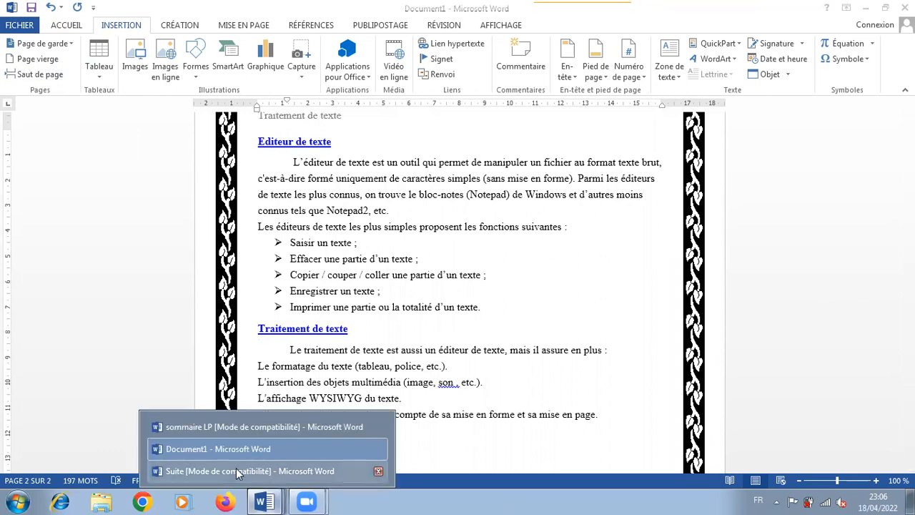
Consult instruction 10 on adding bullets in sommaire LP, then return to Document1
{"action": "left_click", "coordinate": [263, 427]}
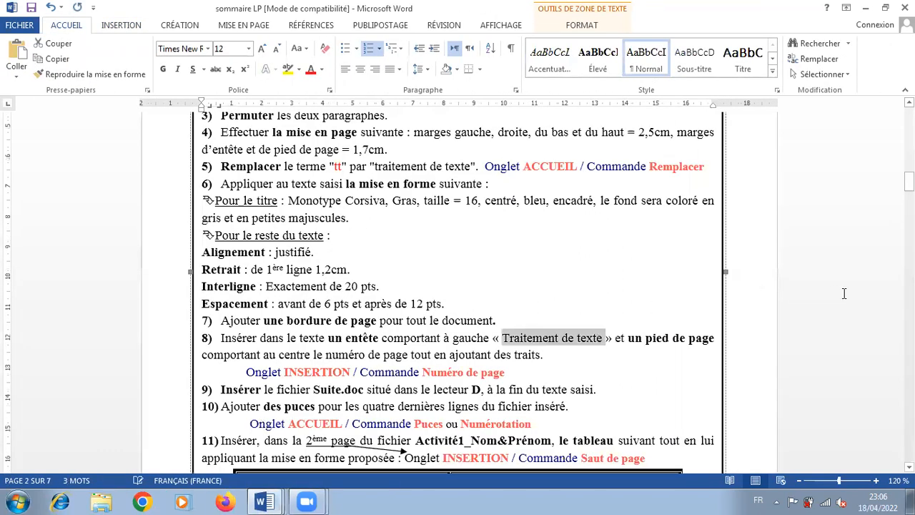
{"action": "scroll", "coordinate": [608, 260], "scroll_direction": "down", "scroll_amount": 3}
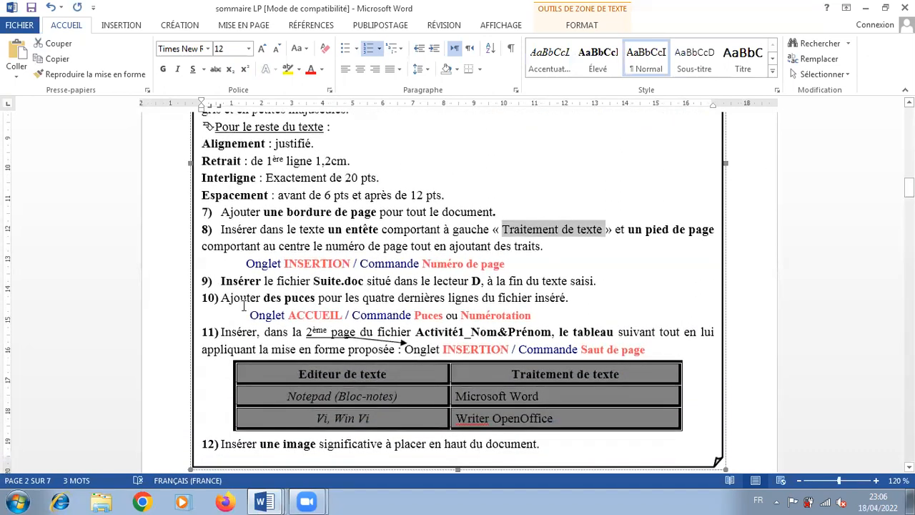
{"action": "left_click", "coordinate": [263, 501]}
{"action": "left_click", "coordinate": [270, 449]}
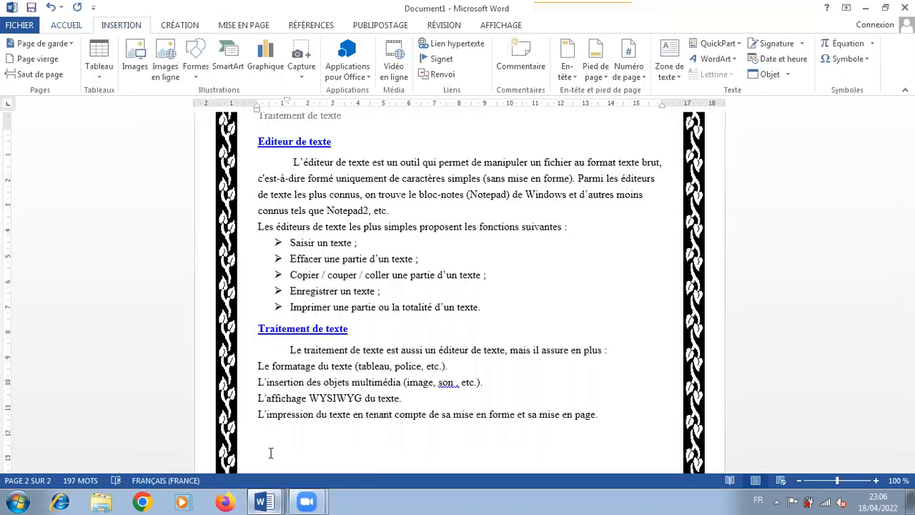
Apply the multicoloured cross bullet to the last four lines, from "Le formatage du texte" to "L'impression du texte"
{"action": "left_click_drag", "start_coordinate": [259, 365], "coordinate": [453, 414]}
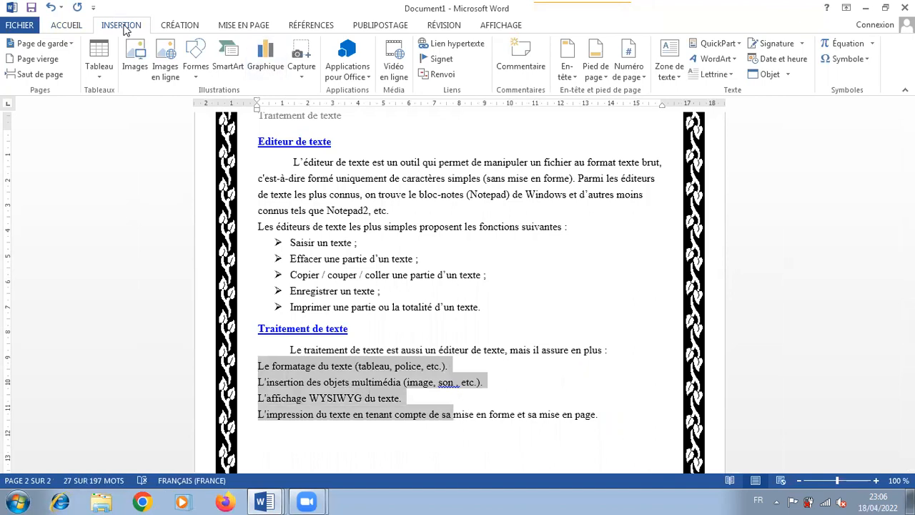
{"action": "left_click", "coordinate": [66, 26]}
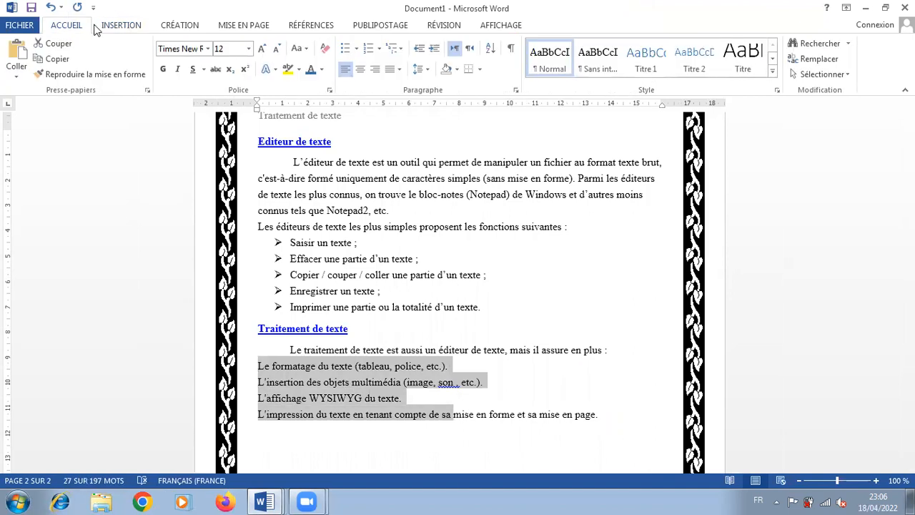
{"action": "left_click", "coordinate": [357, 48]}
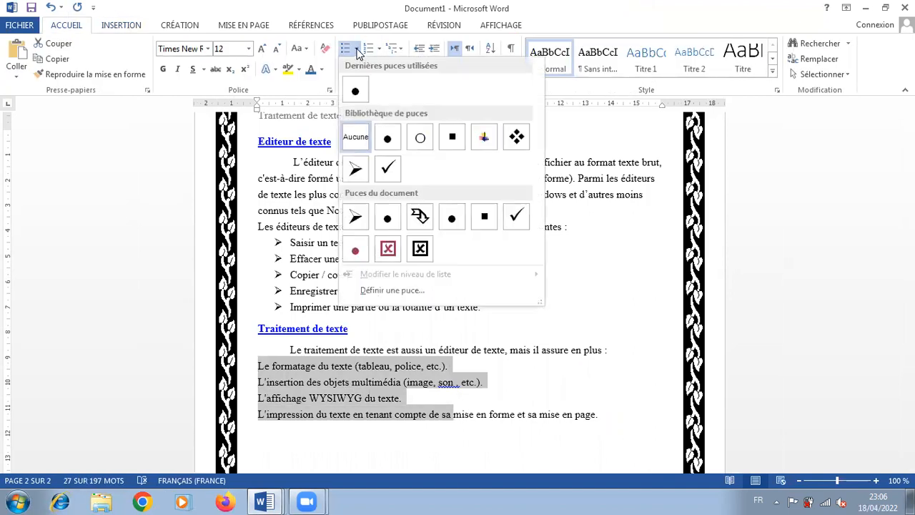
{"action": "left_click", "coordinate": [485, 147]}
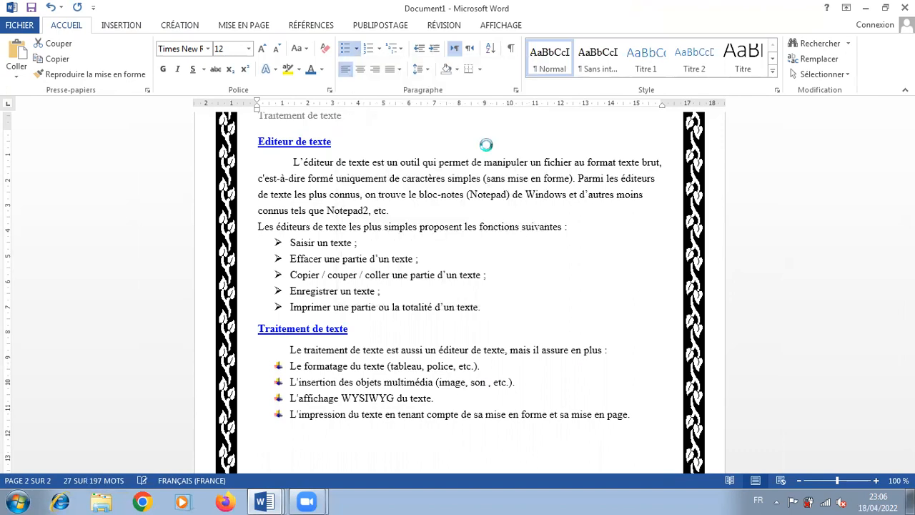
{"action": "left_click", "coordinate": [395, 427]}
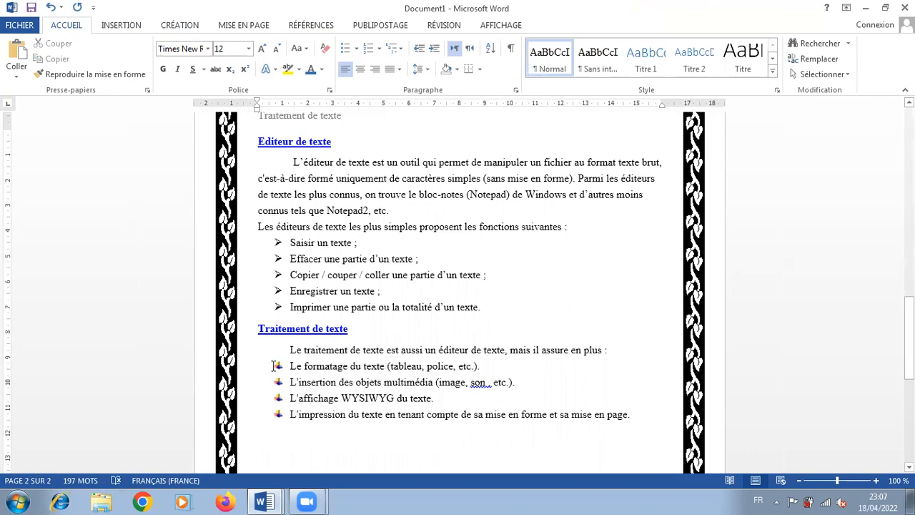
Set the arrowhead bullet style for the last four lines under the second "Traitement de texte" heading
{"action": "left_click_drag", "start_coordinate": [273, 365], "coordinate": [346, 416]}
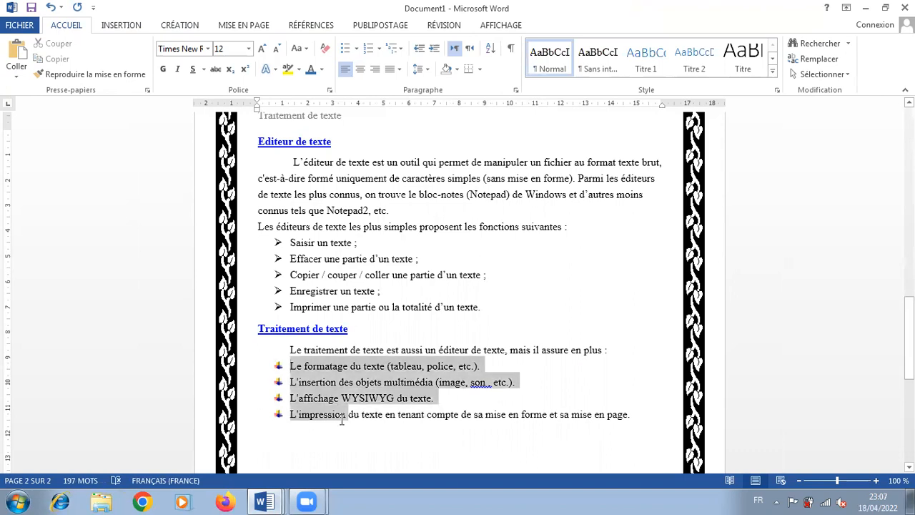
{"action": "left_click", "coordinate": [357, 49]}
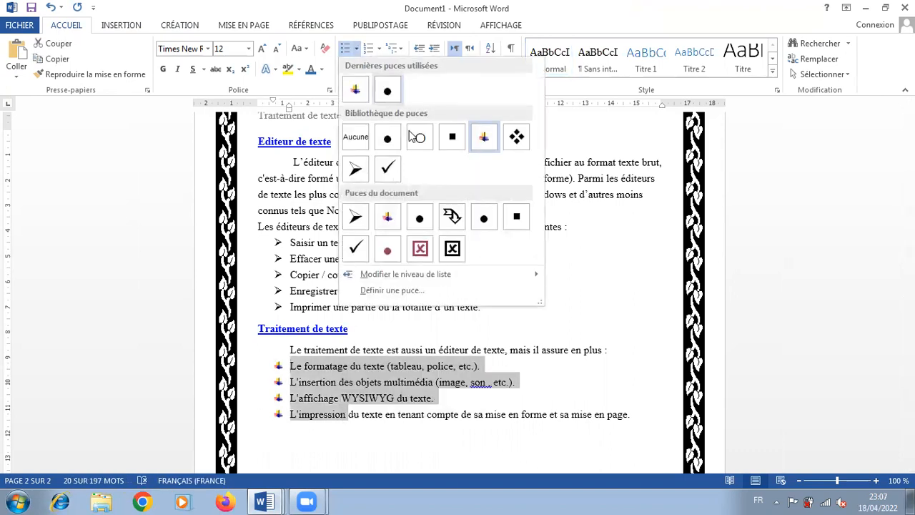
{"action": "left_click", "coordinate": [355, 170]}
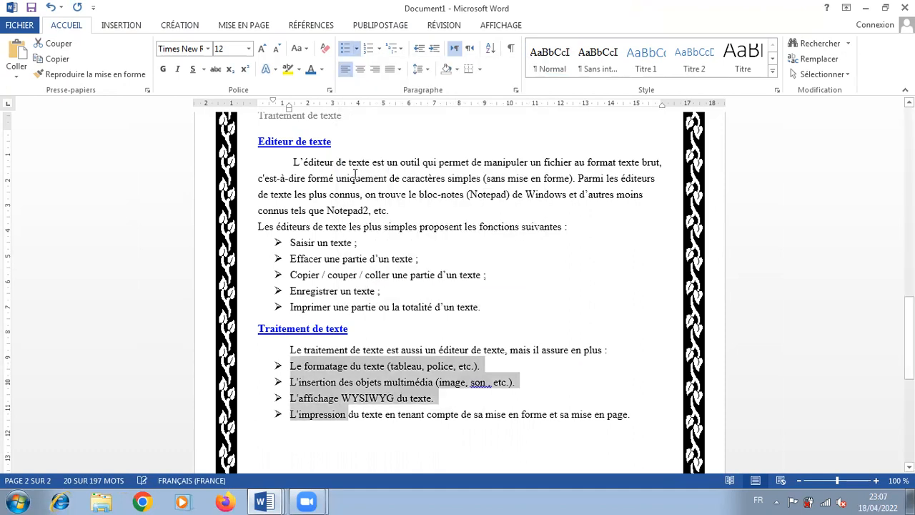
Consult instruction 11 in sommaire LP, then insert a table of two columns and three rows below the last list in Document1
{"action": "left_click", "coordinate": [259, 500]}
{"action": "left_click", "coordinate": [248, 427]}
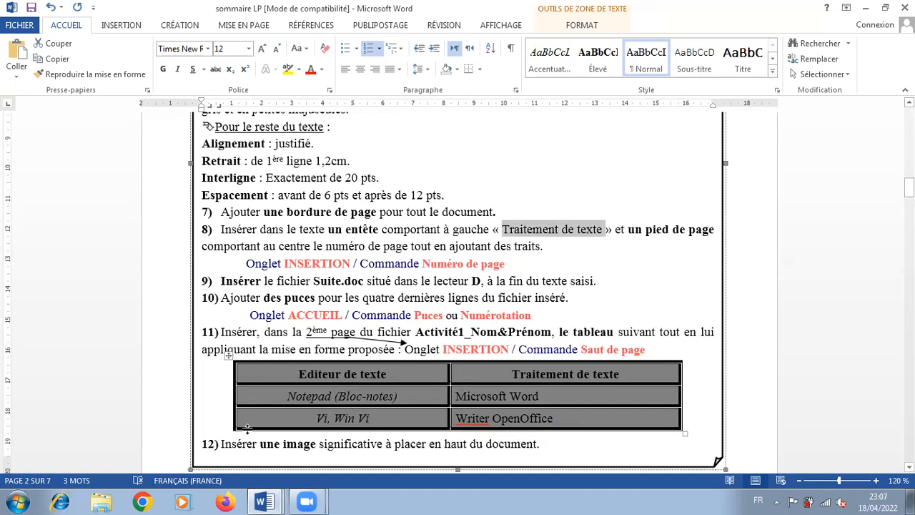
{"action": "left_click", "coordinate": [363, 377]}
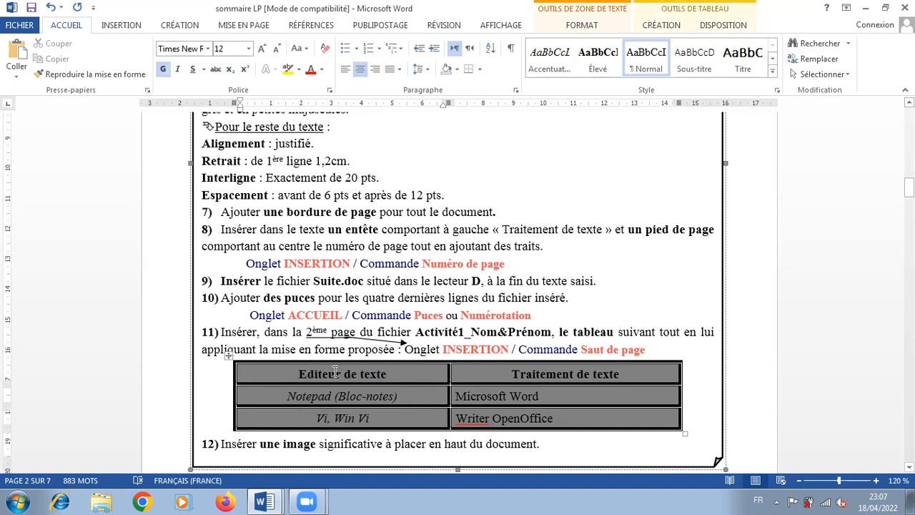
{"action": "left_click", "coordinate": [262, 501]}
{"action": "left_click", "coordinate": [238, 449]}
{"action": "left_click", "coordinate": [309, 431]}
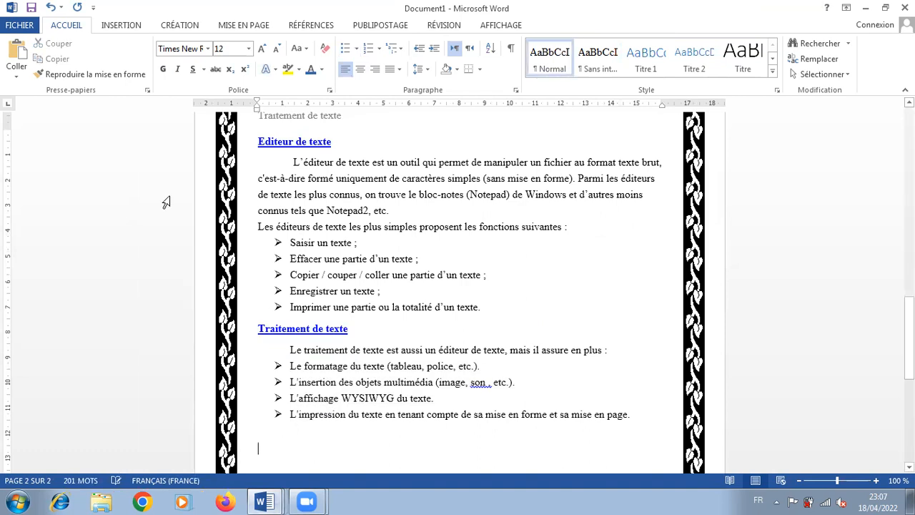
{"action": "left_click", "coordinate": [120, 25]}
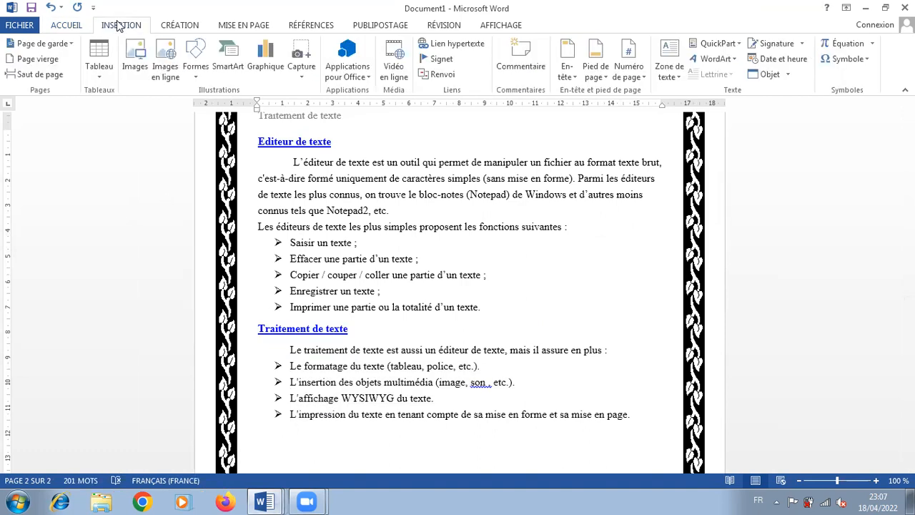
{"action": "left_click", "coordinate": [100, 62]}
{"action": "left_click", "coordinate": [106, 132]}
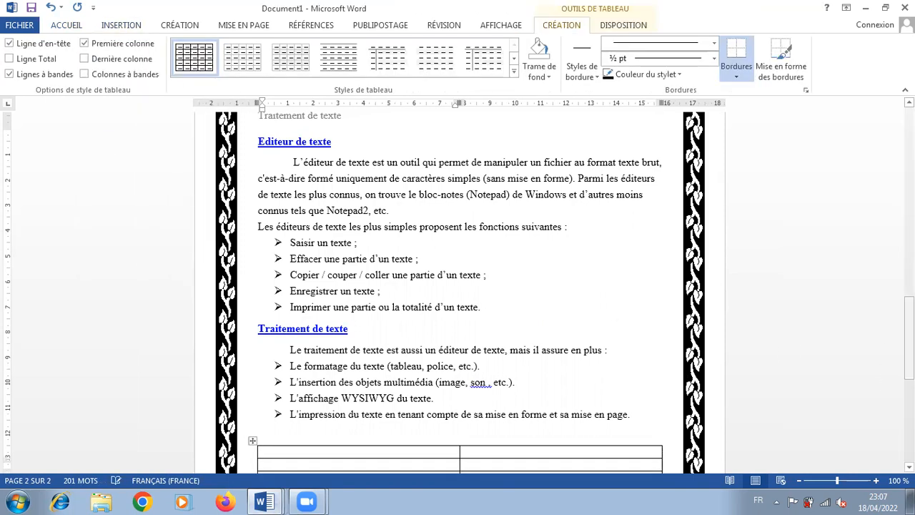
Fill the table's header row with "Editeur de texte" and "Traitement de texte", following the model table in sommaire LP
{"action": "left_click_drag", "start_coordinate": [909, 334], "coordinate": [908, 388]}
{"action": "type", "text": "E"}
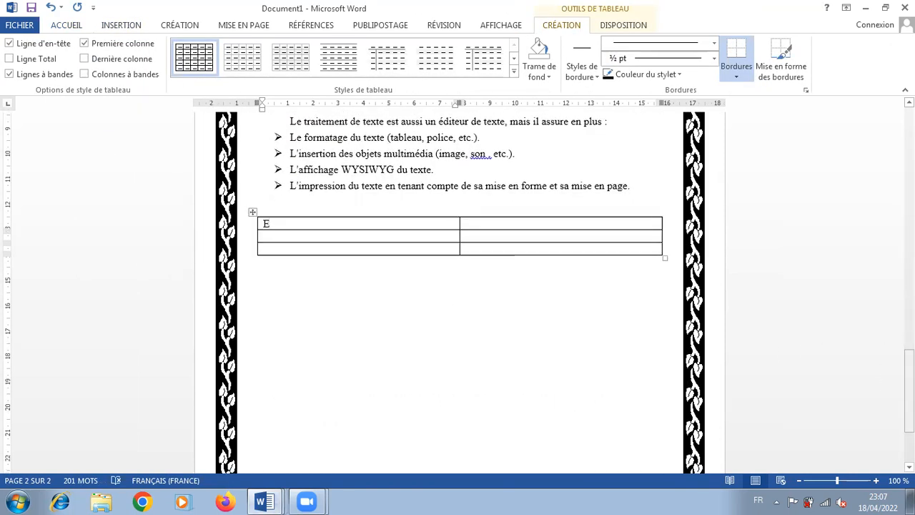
{"action": "type", "text": "diteur de texte"}
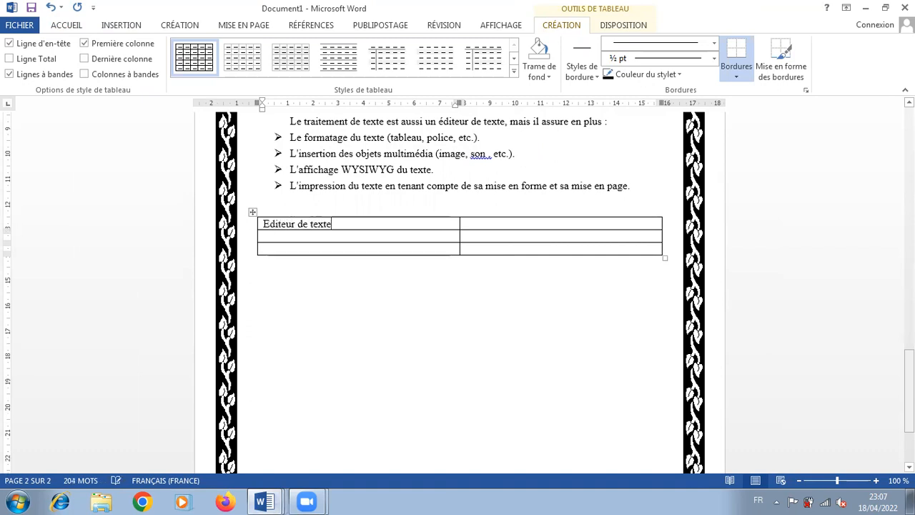
{"action": "left_click", "coordinate": [263, 502]}
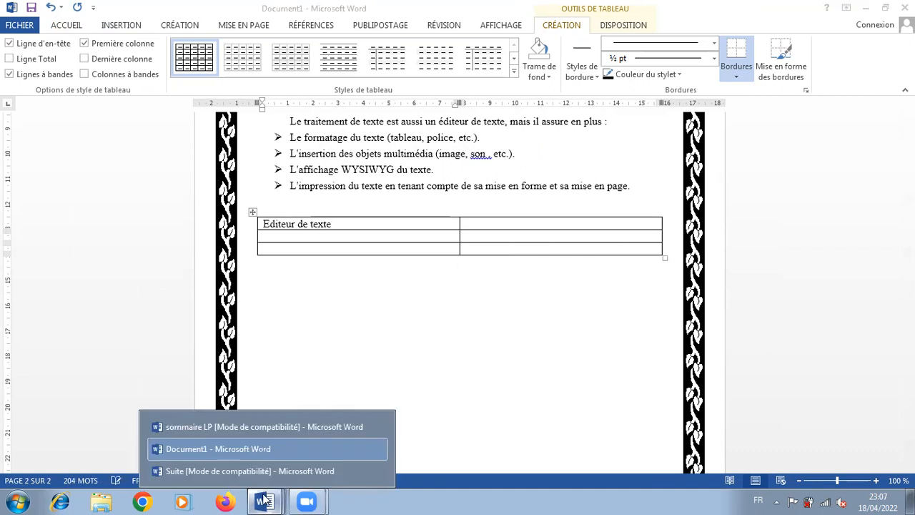
{"action": "left_click", "coordinate": [236, 426]}
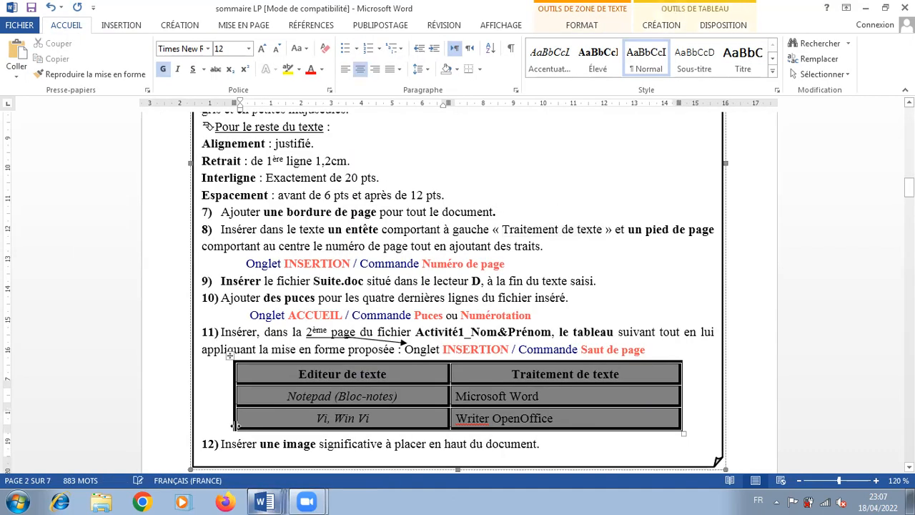
{"action": "left_click", "coordinate": [264, 502]}
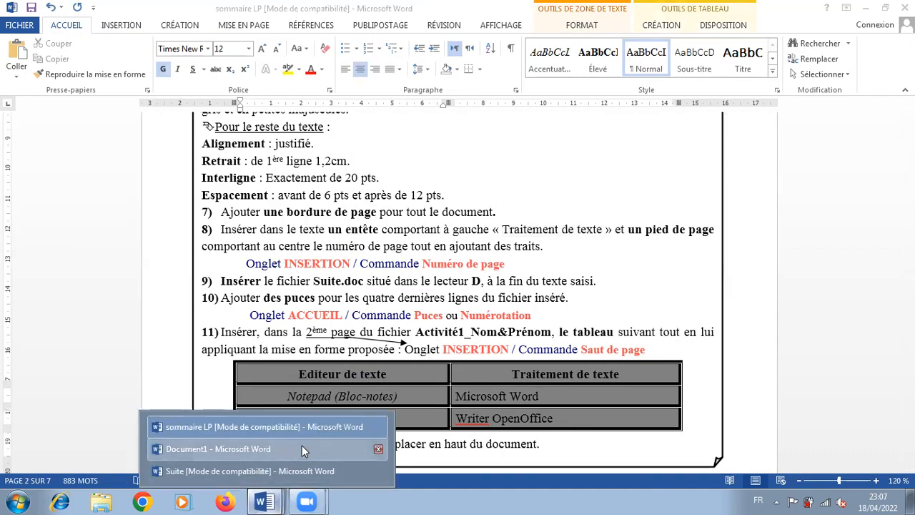
{"action": "left_click", "coordinate": [302, 449]}
{"action": "left_click", "coordinate": [496, 226]}
{"action": "type", "text": "Traitement de texte"}
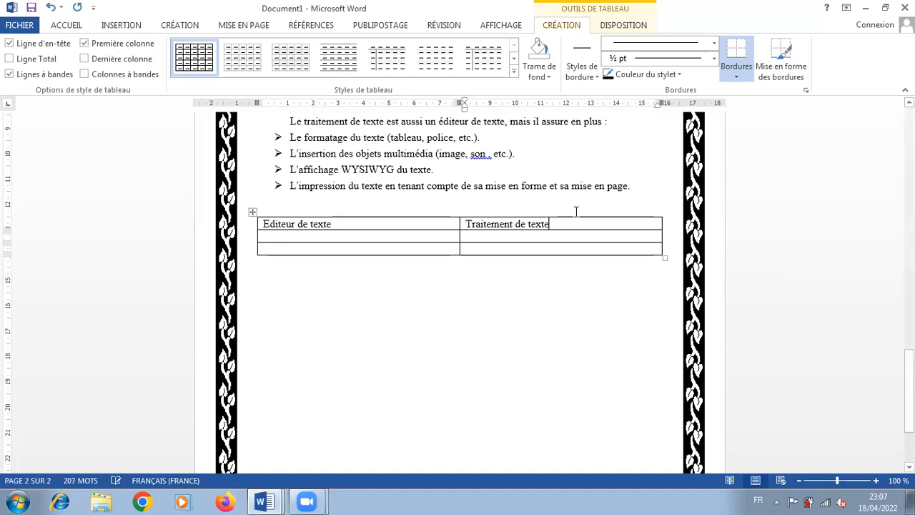
Shade both header cells of the table pink with a custom fill colour applied through the table's border and shading properties
{"action": "left_click_drag", "start_coordinate": [554, 223], "coordinate": [391, 226]}
{"action": "right_click", "coordinate": [390, 225]}
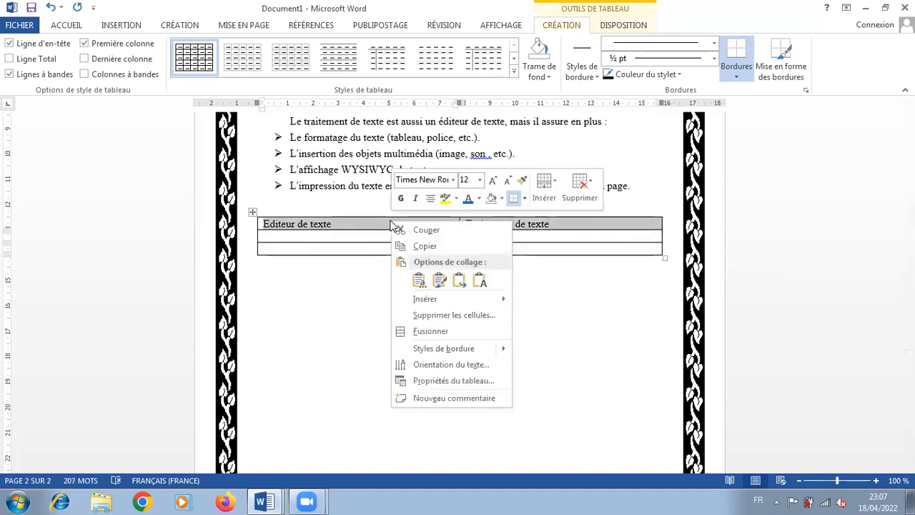
{"action": "left_click", "coordinate": [472, 383]}
{"action": "left_click", "coordinate": [503, 344]}
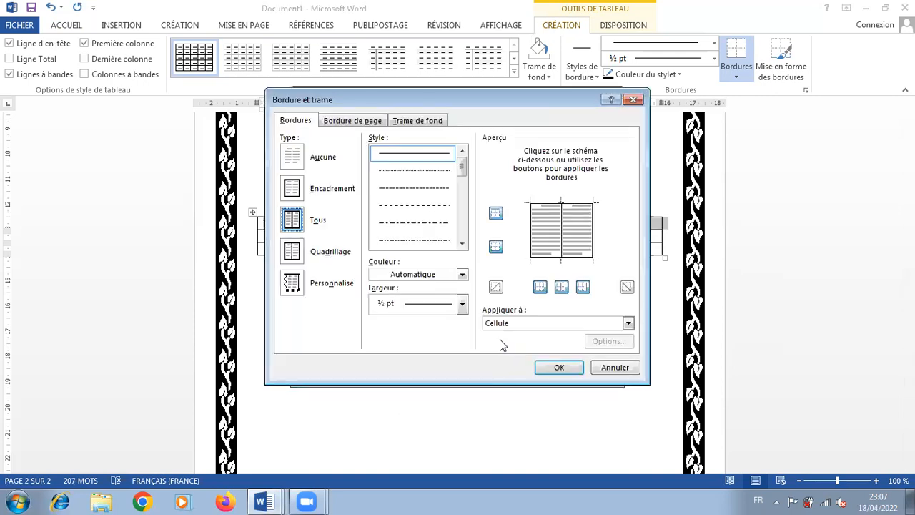
{"action": "left_click", "coordinate": [422, 123]}
{"action": "left_click", "coordinate": [351, 153]}
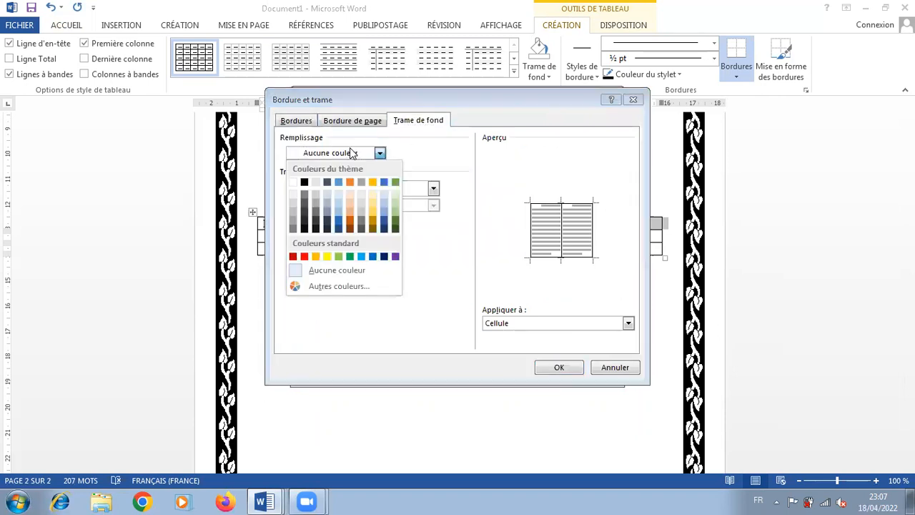
{"action": "left_click", "coordinate": [311, 273]}
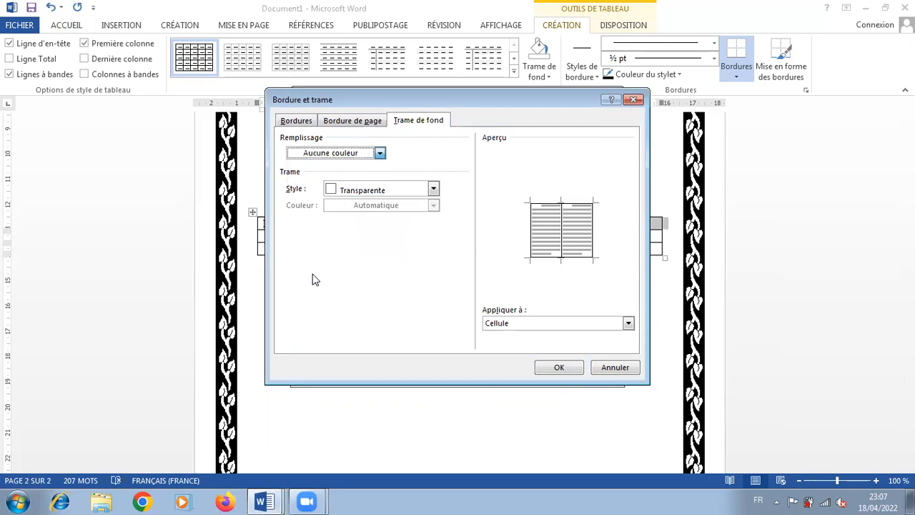
{"action": "left_click", "coordinate": [370, 156]}
{"action": "left_click", "coordinate": [349, 286]}
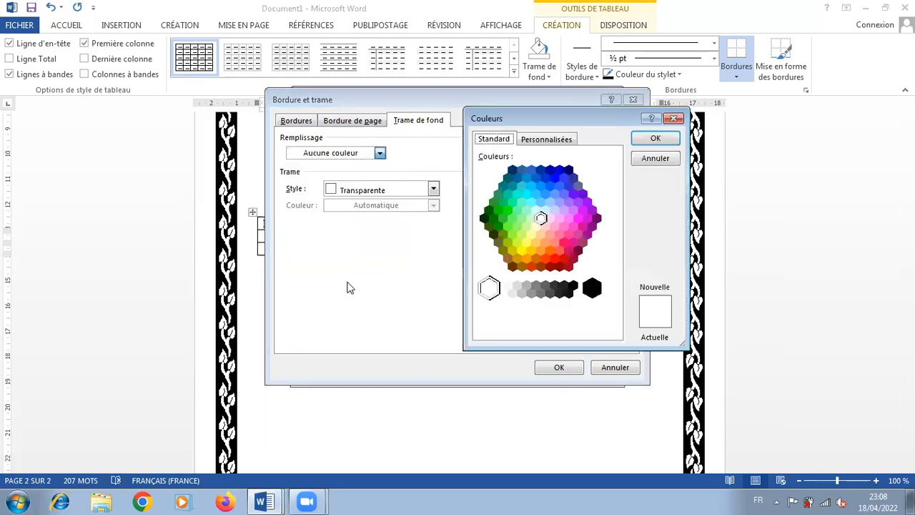
{"action": "left_click", "coordinate": [552, 228]}
{"action": "left_click", "coordinate": [655, 137]}
{"action": "left_click", "coordinate": [554, 371]}
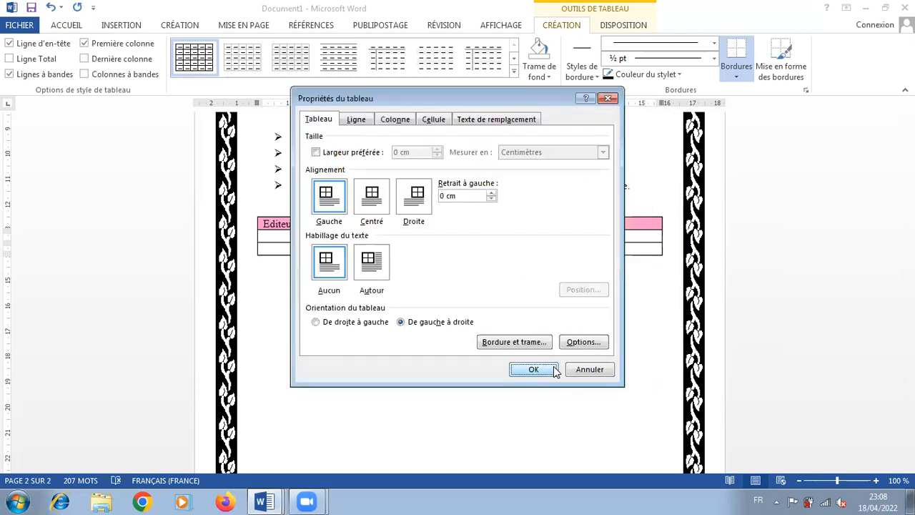
{"action": "left_click", "coordinate": [534, 369]}
{"action": "left_click", "coordinate": [549, 368]}
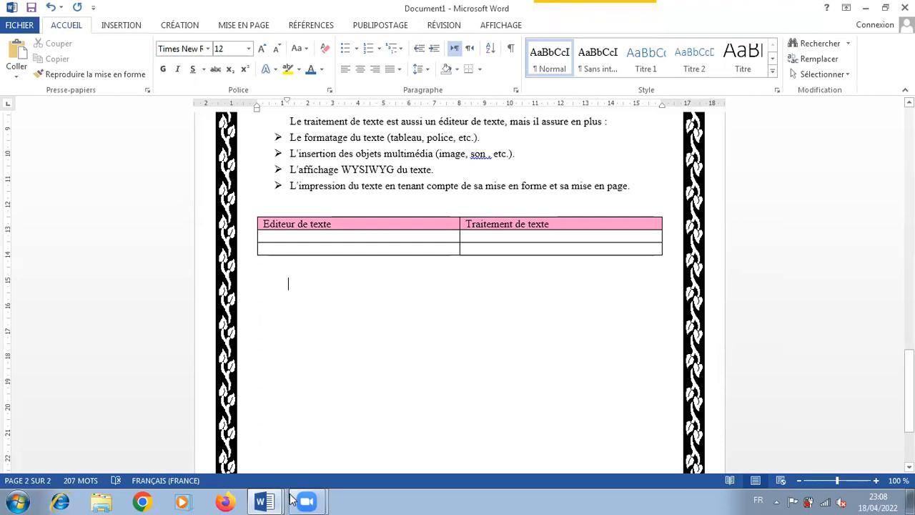
Consult instruction 12 in sommaire LP, then insert the yellow tulips picture from the Échantillons d'images folder below the table in Document1
{"action": "left_click", "coordinate": [260, 501]}
{"action": "left_click", "coordinate": [256, 425]}
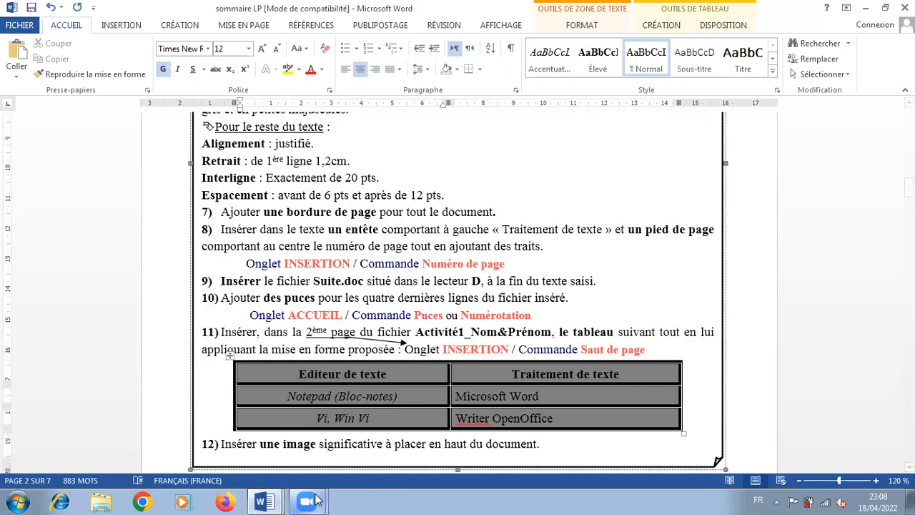
{"action": "left_click", "coordinate": [277, 447]}
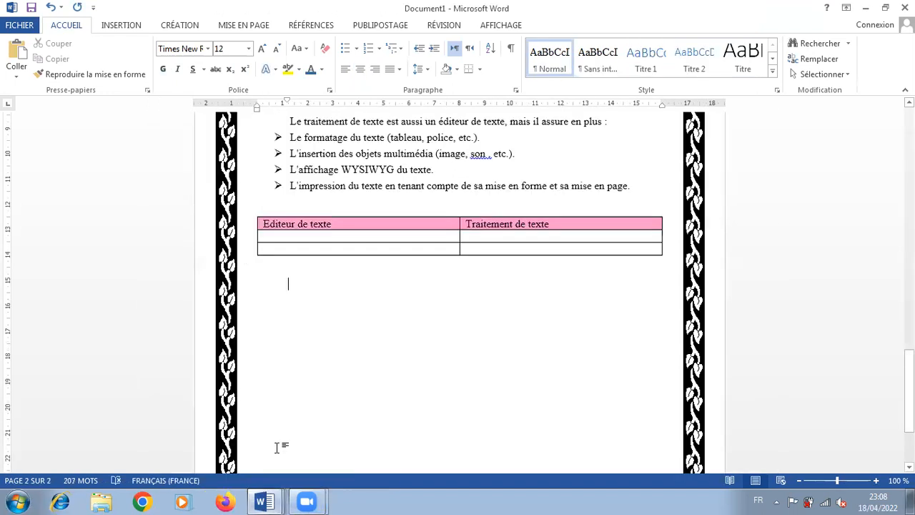
{"action": "left_click", "coordinate": [128, 27]}
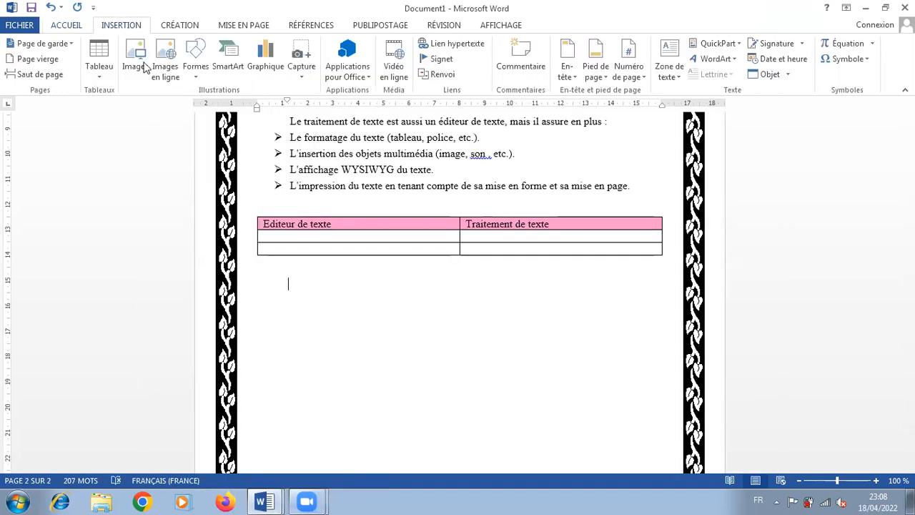
{"action": "left_click", "coordinate": [143, 69]}
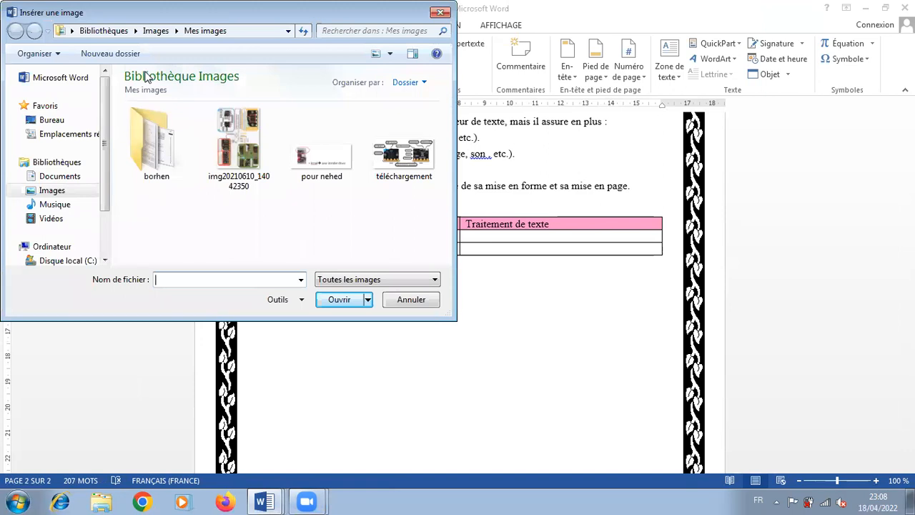
{"action": "left_click", "coordinate": [52, 190]}
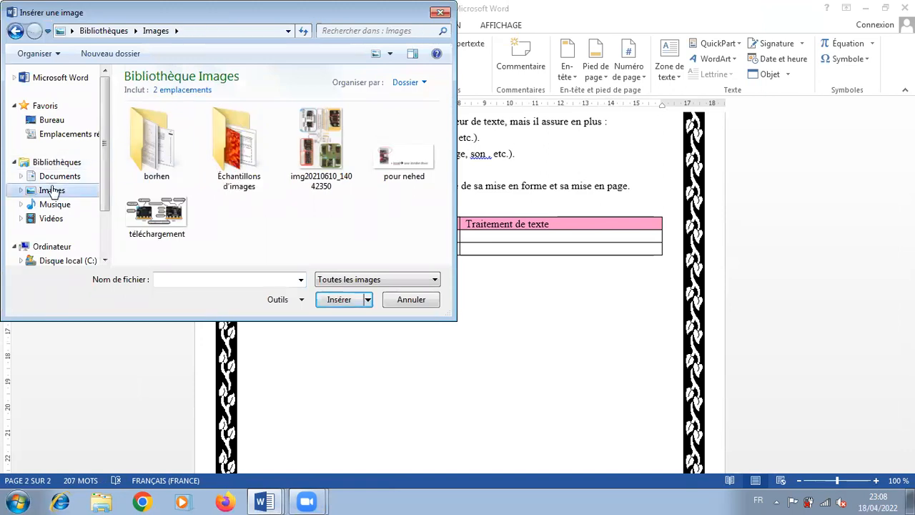
{"action": "double_click", "coordinate": [223, 133]}
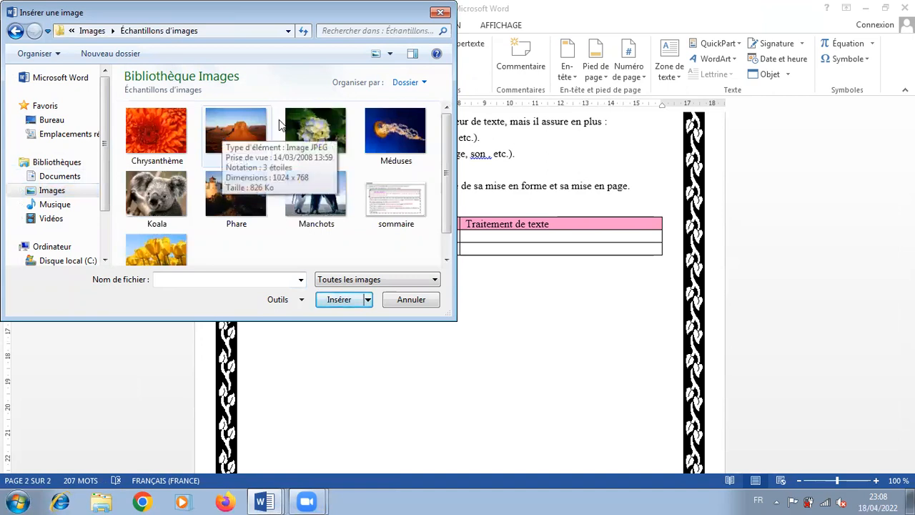
{"action": "left_click", "coordinate": [139, 249]}
{"action": "double_click", "coordinate": [139, 249]}
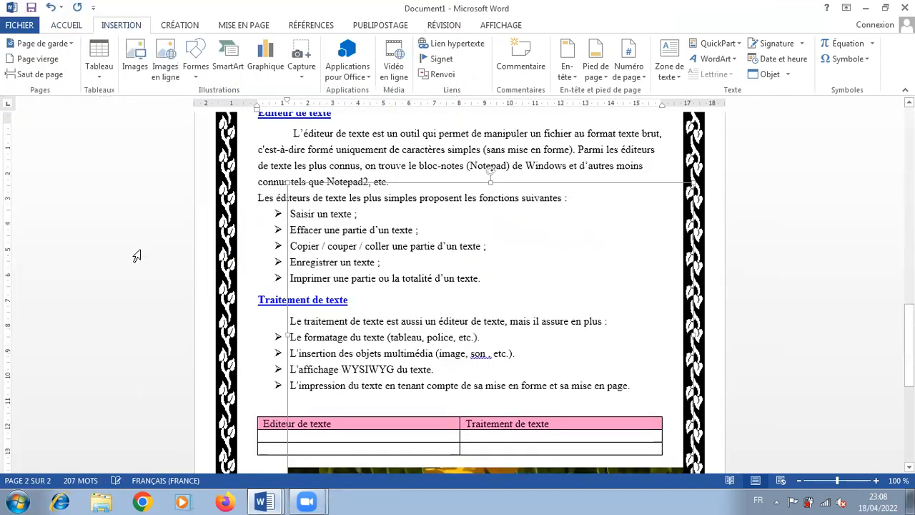
Display the formatting options of the tulips picture and set its text wrapping to Rapproché
{"action": "left_click_drag", "start_coordinate": [909, 321], "coordinate": [909, 381]}
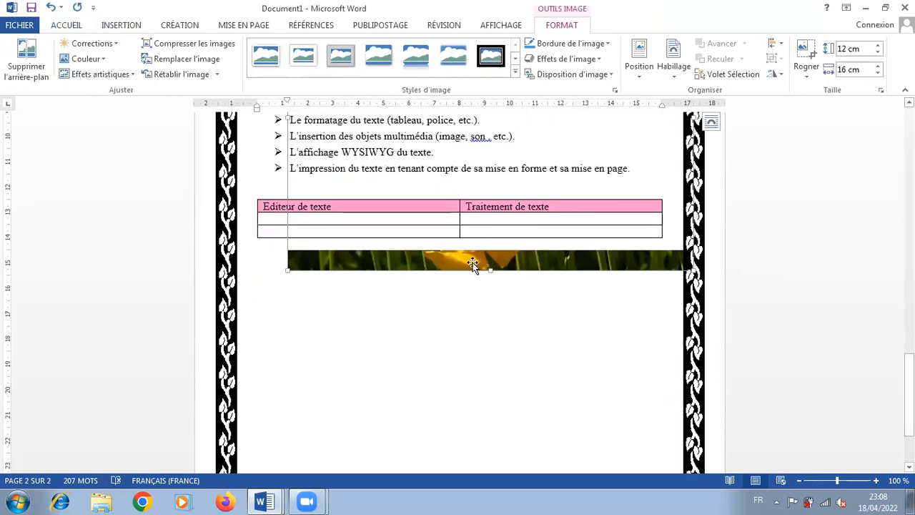
{"action": "right_click", "coordinate": [472, 264]}
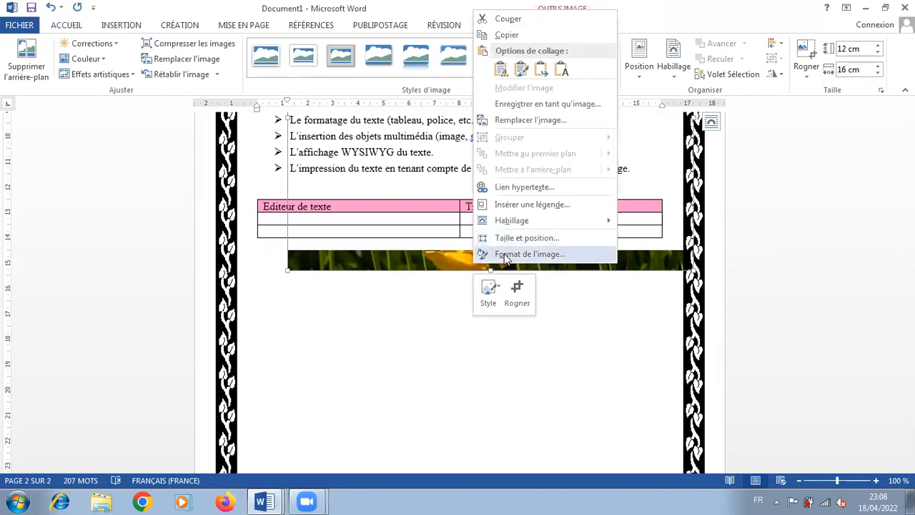
{"action": "left_click", "coordinate": [504, 255]}
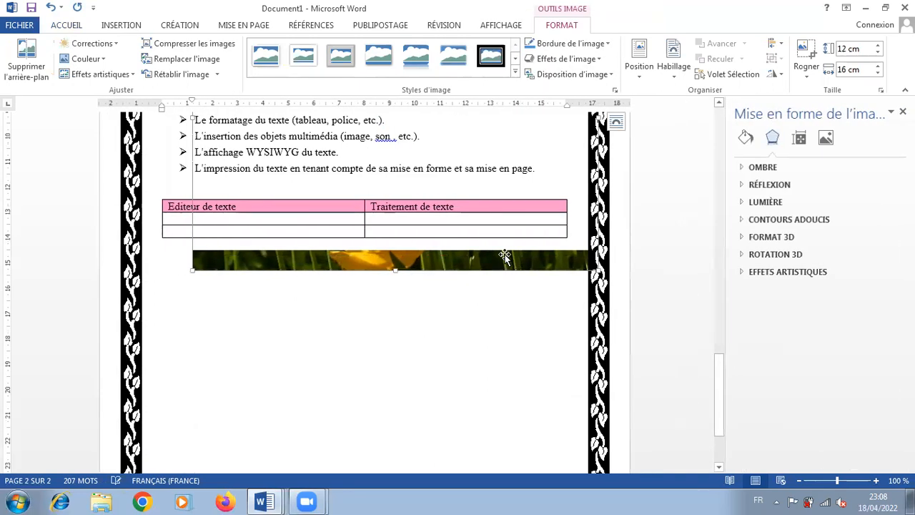
{"action": "right_click", "coordinate": [464, 267]}
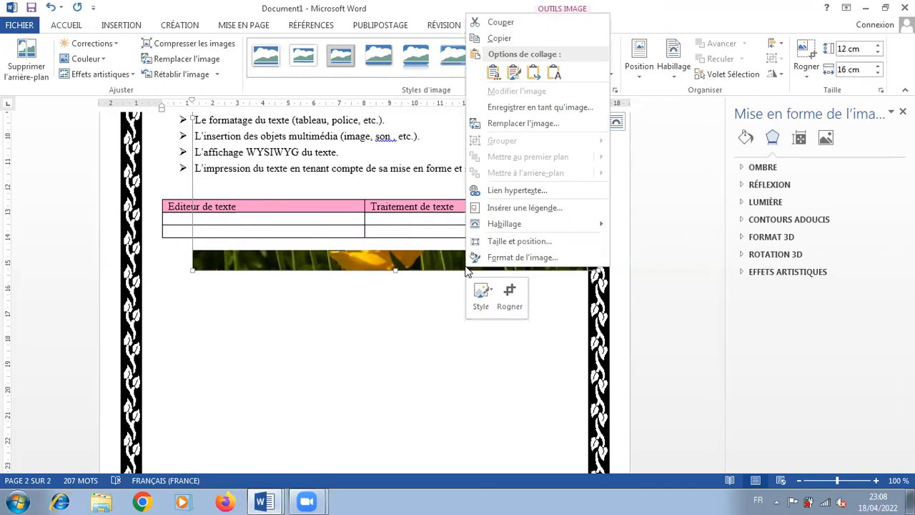
{"action": "mouse_move", "coordinate": [505, 226]}
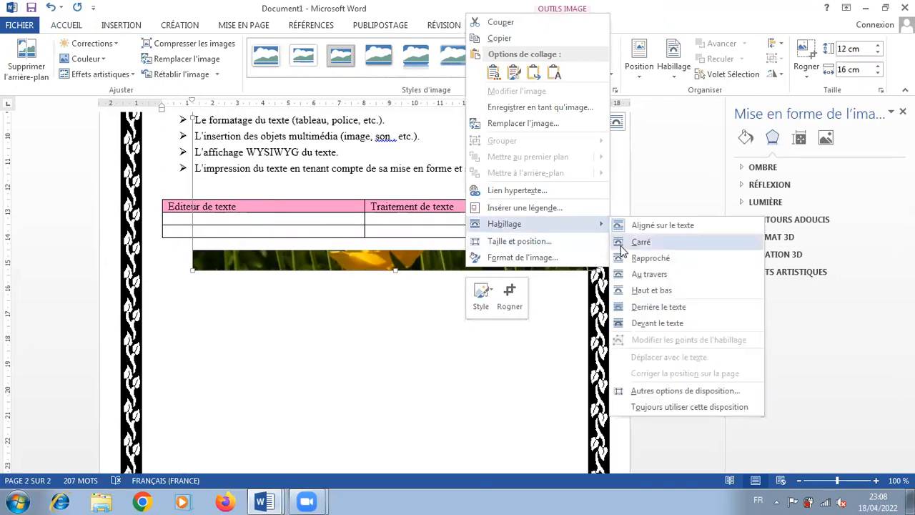
{"action": "left_click", "coordinate": [620, 258]}
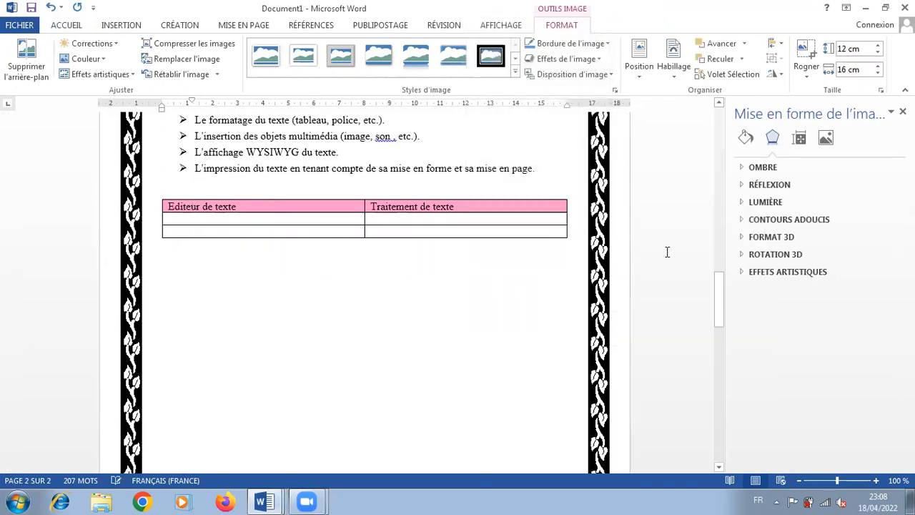
Shrink the tulips picture to about 5.36 cm by 7.14 cm and place it centred below the table on page 2
{"action": "left_click_drag", "start_coordinate": [719, 291], "coordinate": [716, 386]}
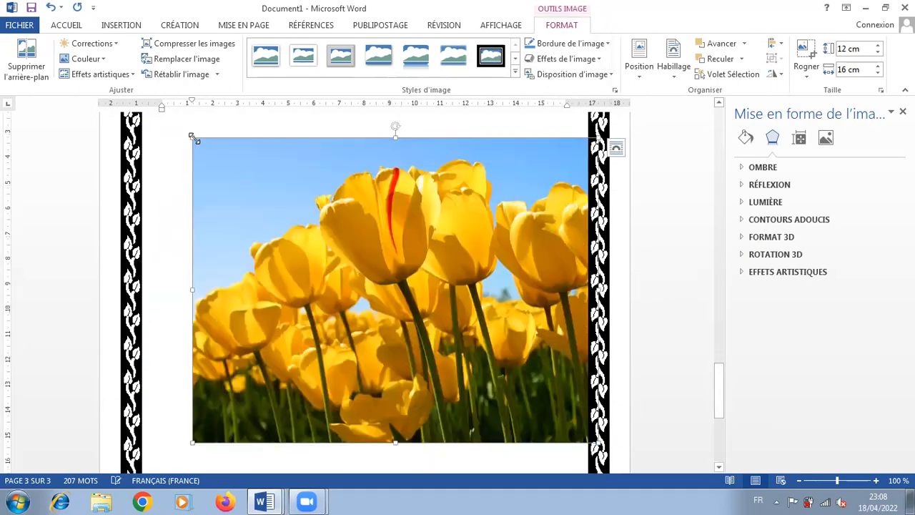
{"action": "left_click_drag", "start_coordinate": [217, 155], "coordinate": [484, 316]}
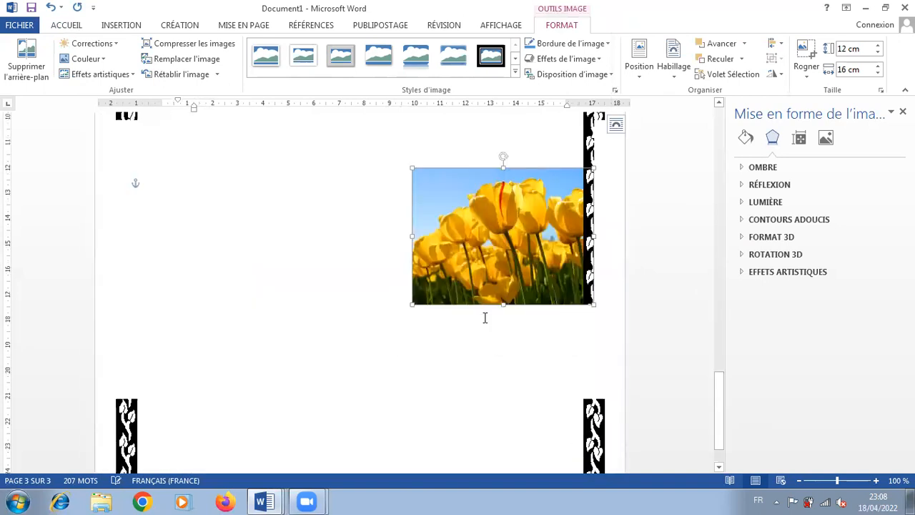
{"action": "left_click_drag", "start_coordinate": [441, 261], "coordinate": [350, 336]}
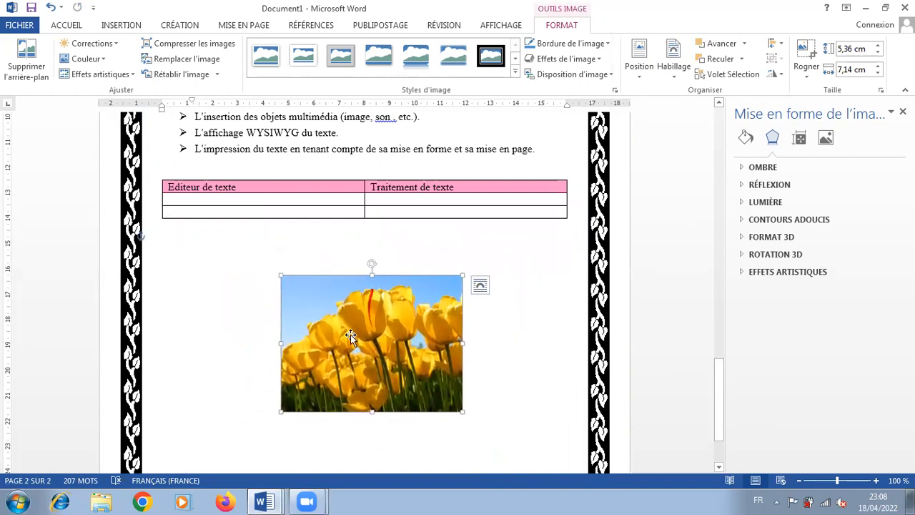
Change the text wrapping of the tulips picture to Au travers
{"action": "right_click", "coordinate": [350, 336]}
{"action": "mouse_move", "coordinate": [398, 295]}
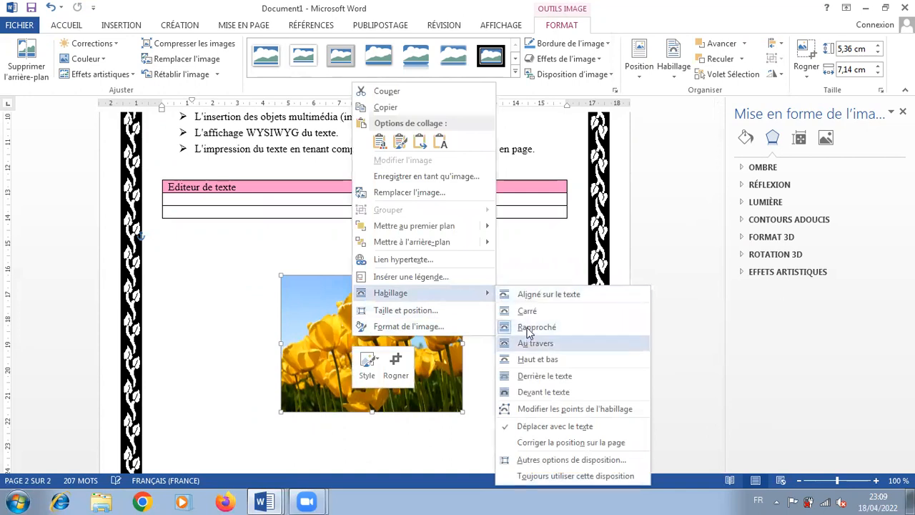
{"action": "left_click", "coordinate": [534, 343]}
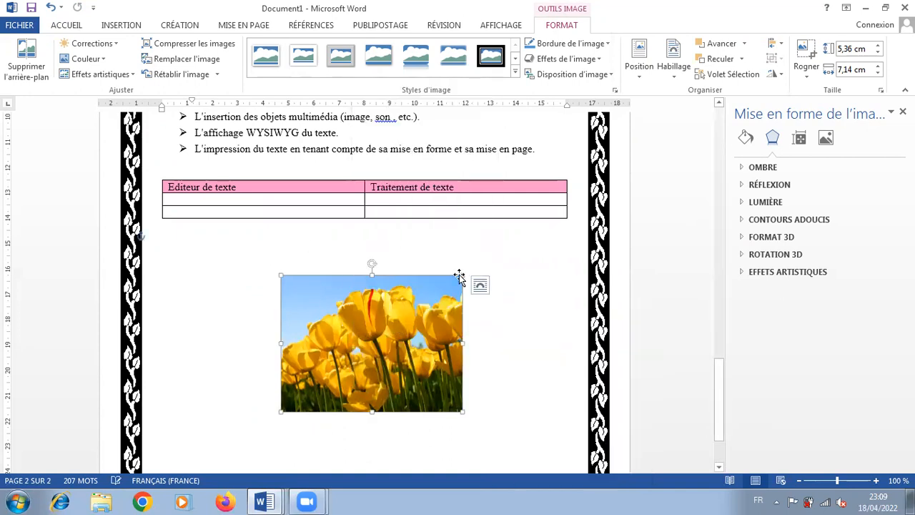
Give the tulips picture a solid red outline 2.75 pt wide
{"action": "left_click", "coordinate": [744, 138]}
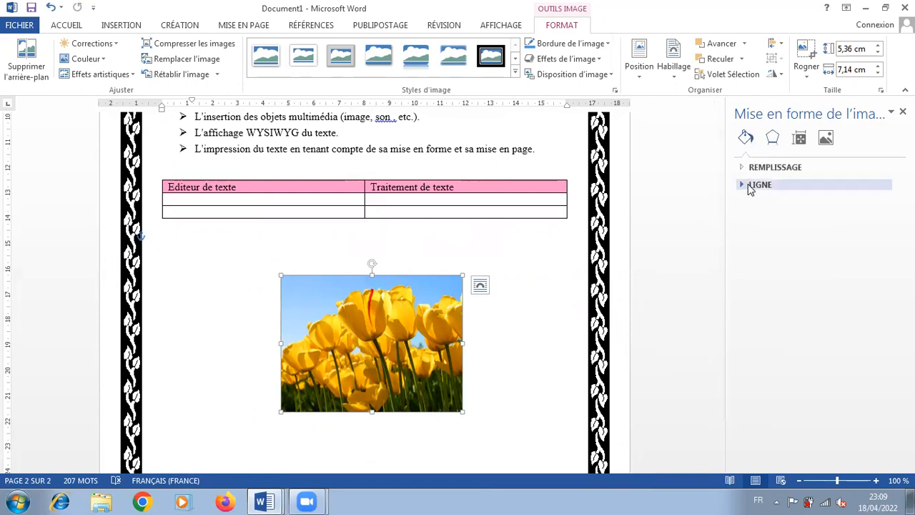
{"action": "left_click", "coordinate": [750, 188]}
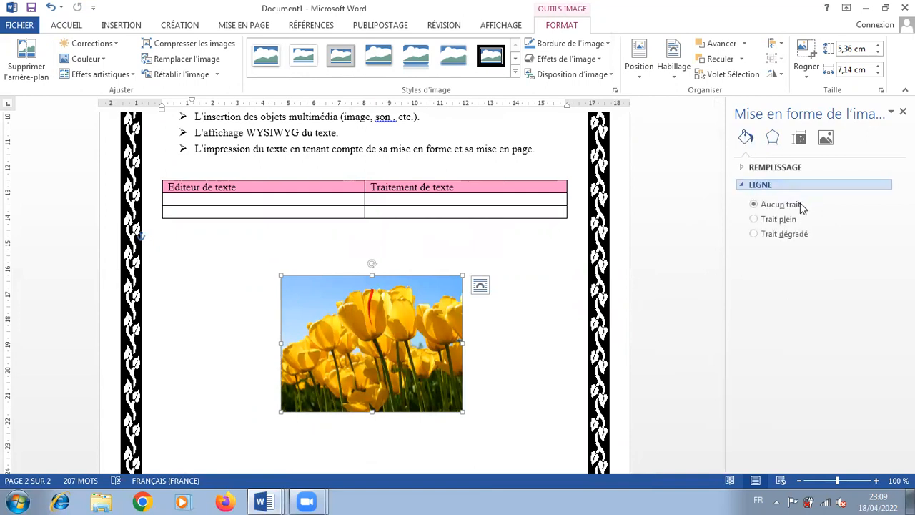
{"action": "left_click", "coordinate": [785, 221]}
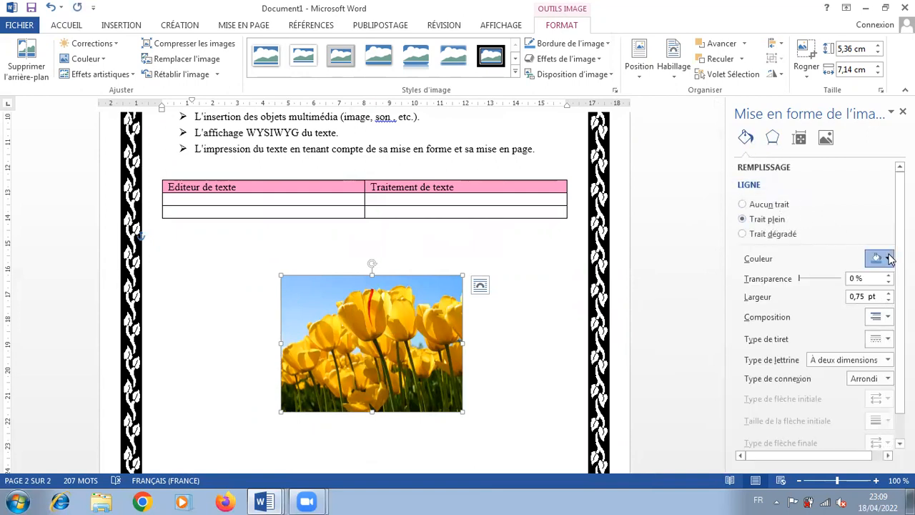
{"action": "left_click", "coordinate": [886, 258]}
{"action": "left_click", "coordinate": [809, 363]}
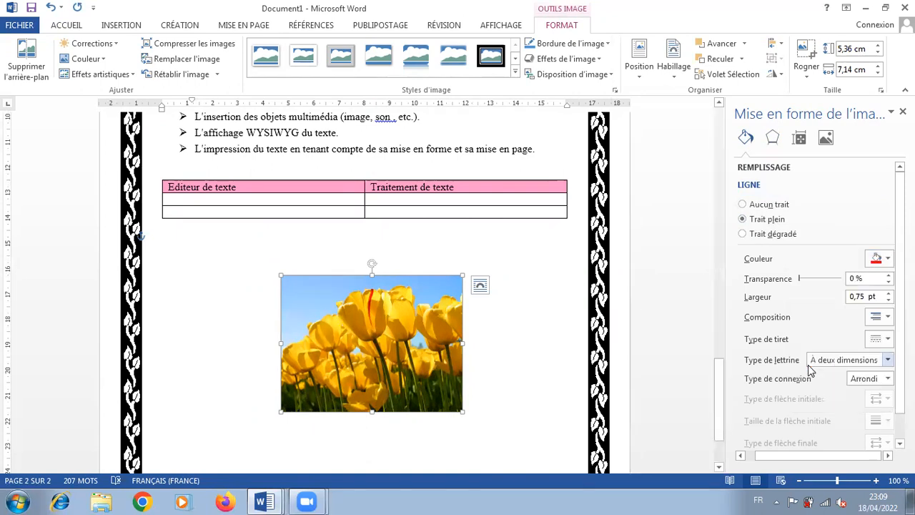
{"action": "left_click", "coordinate": [888, 293]}
{"action": "left_click", "coordinate": [888, 293]}
{"action": "left_click", "coordinate": [888, 293]}
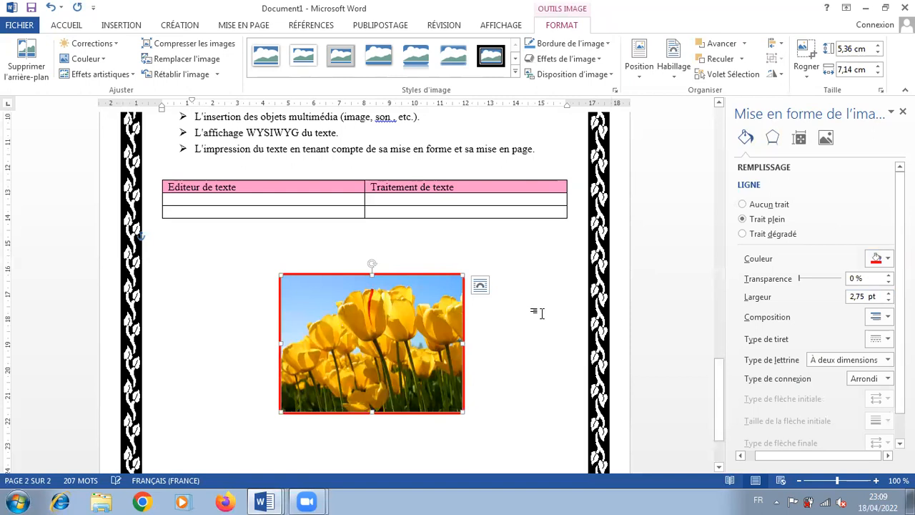
{"action": "left_click", "coordinate": [513, 266]}
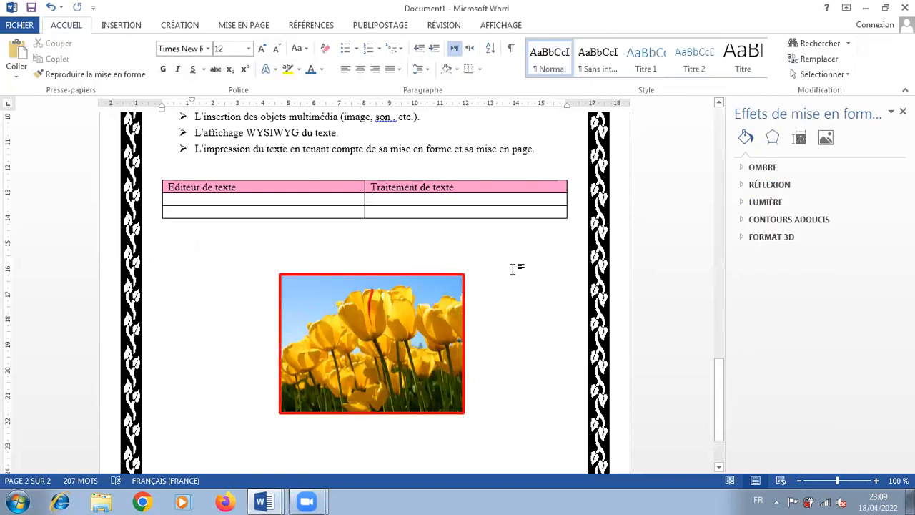
Save the document as a Word file named "Editeur ou Traitement de texte" in the 4Lettre folder on drive D
{"action": "left_click", "coordinate": [22, 22]}
{"action": "left_click", "coordinate": [40, 162]}
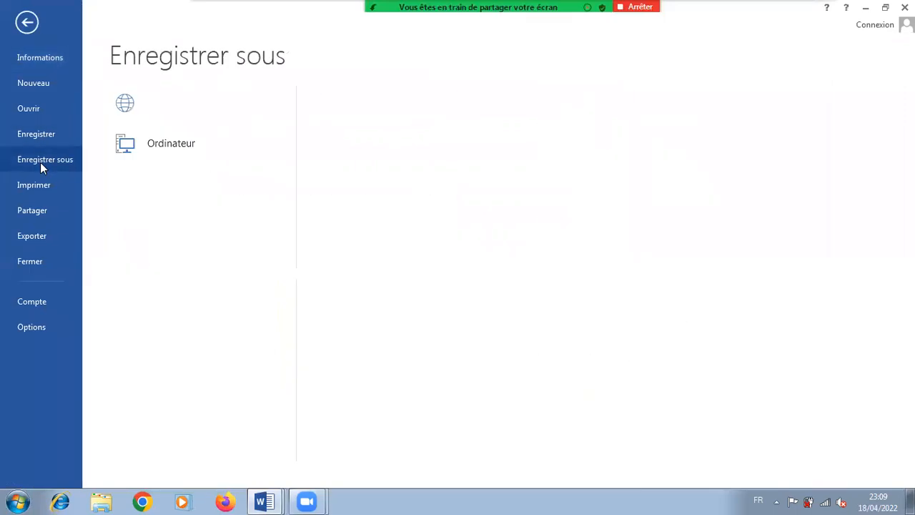
{"action": "left_click", "coordinate": [350, 361]}
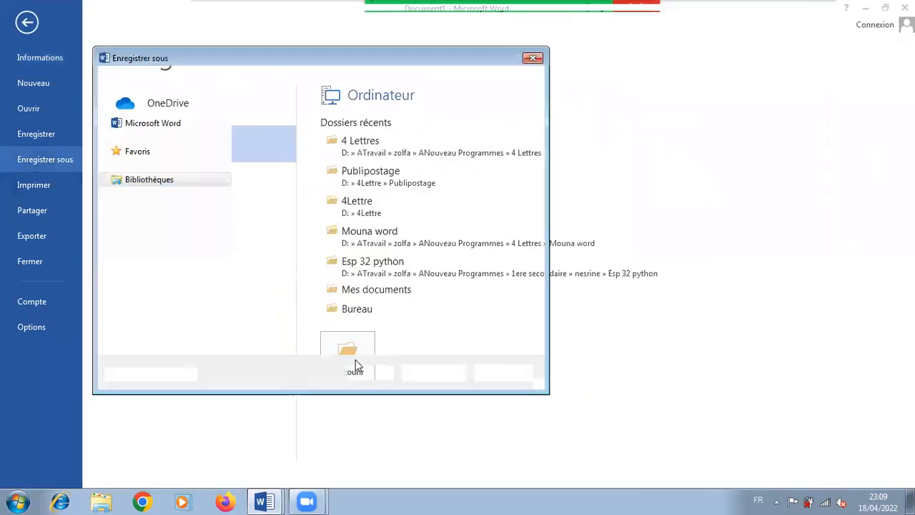
{"action": "left_click_drag", "start_coordinate": [225, 168], "coordinate": [225, 214]}
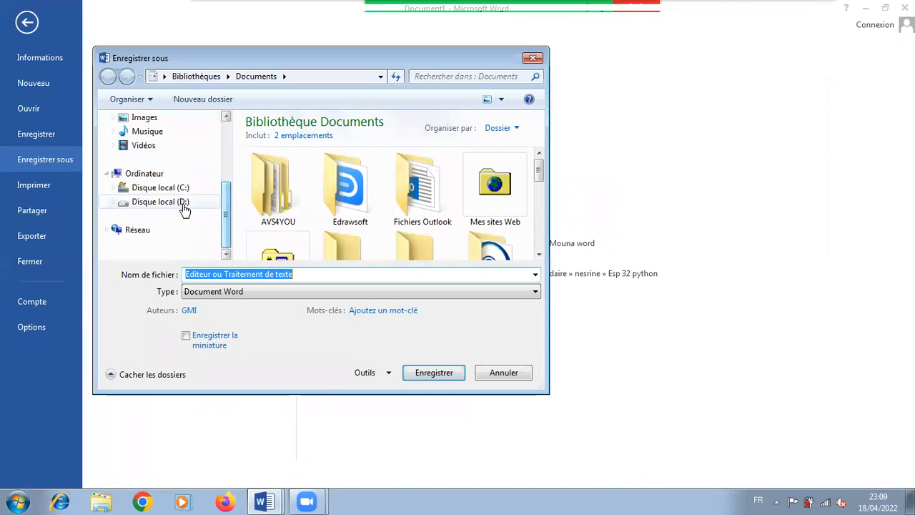
{"action": "left_click", "coordinate": [175, 203]}
{"action": "double_click", "coordinate": [273, 140]}
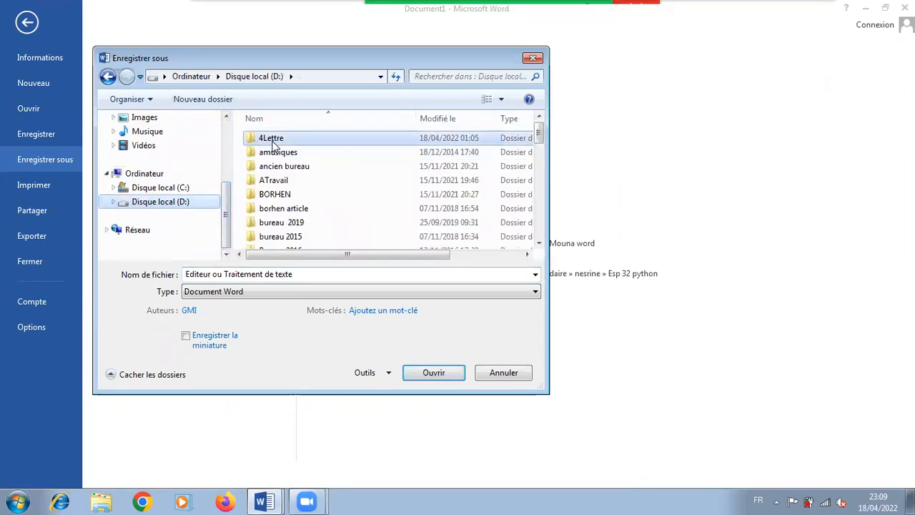
{"action": "left_click", "coordinate": [311, 275]}
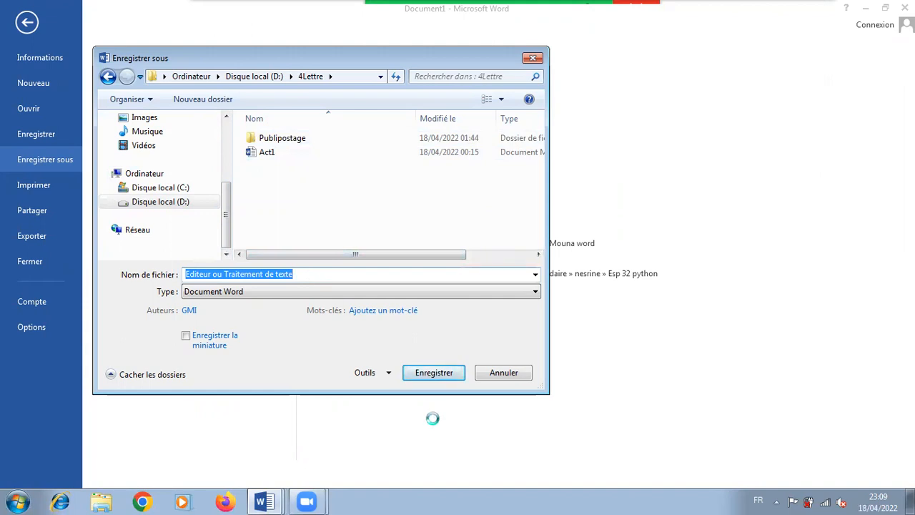
{"action": "left_click", "coordinate": [443, 378]}
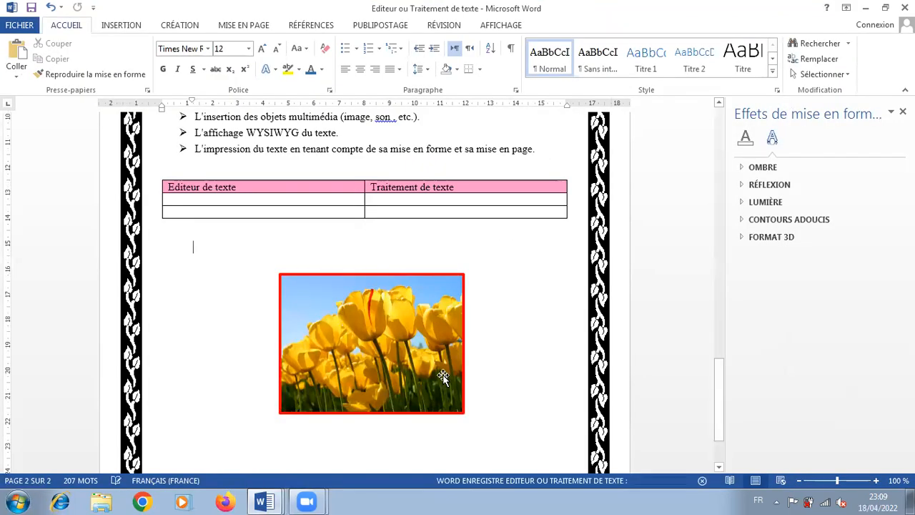